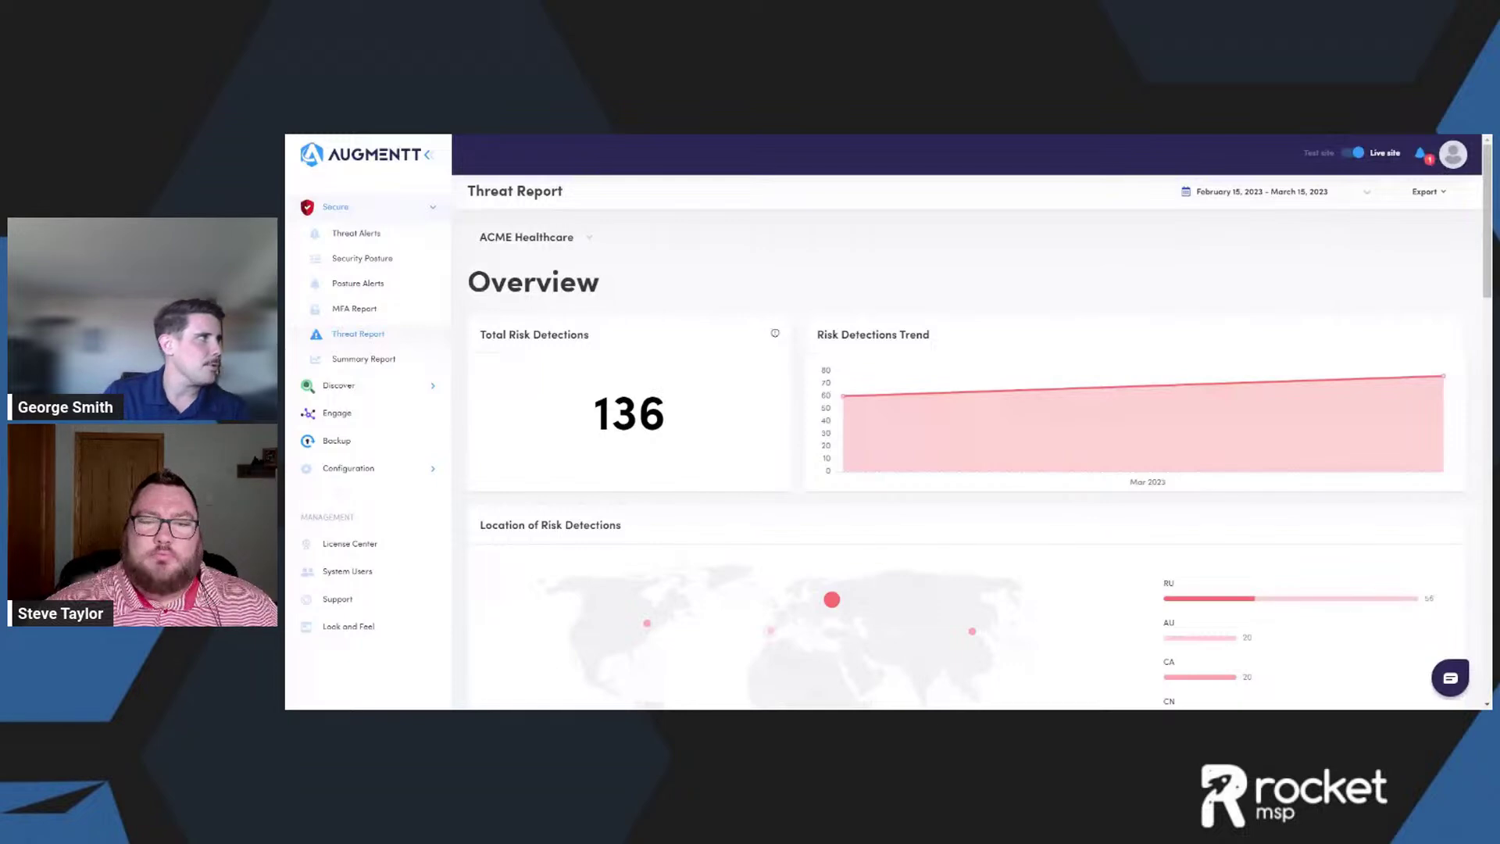
- Collapse and re-expand the security reports list, then bring up the Threat Report's PDF export option
left_click(372, 208)
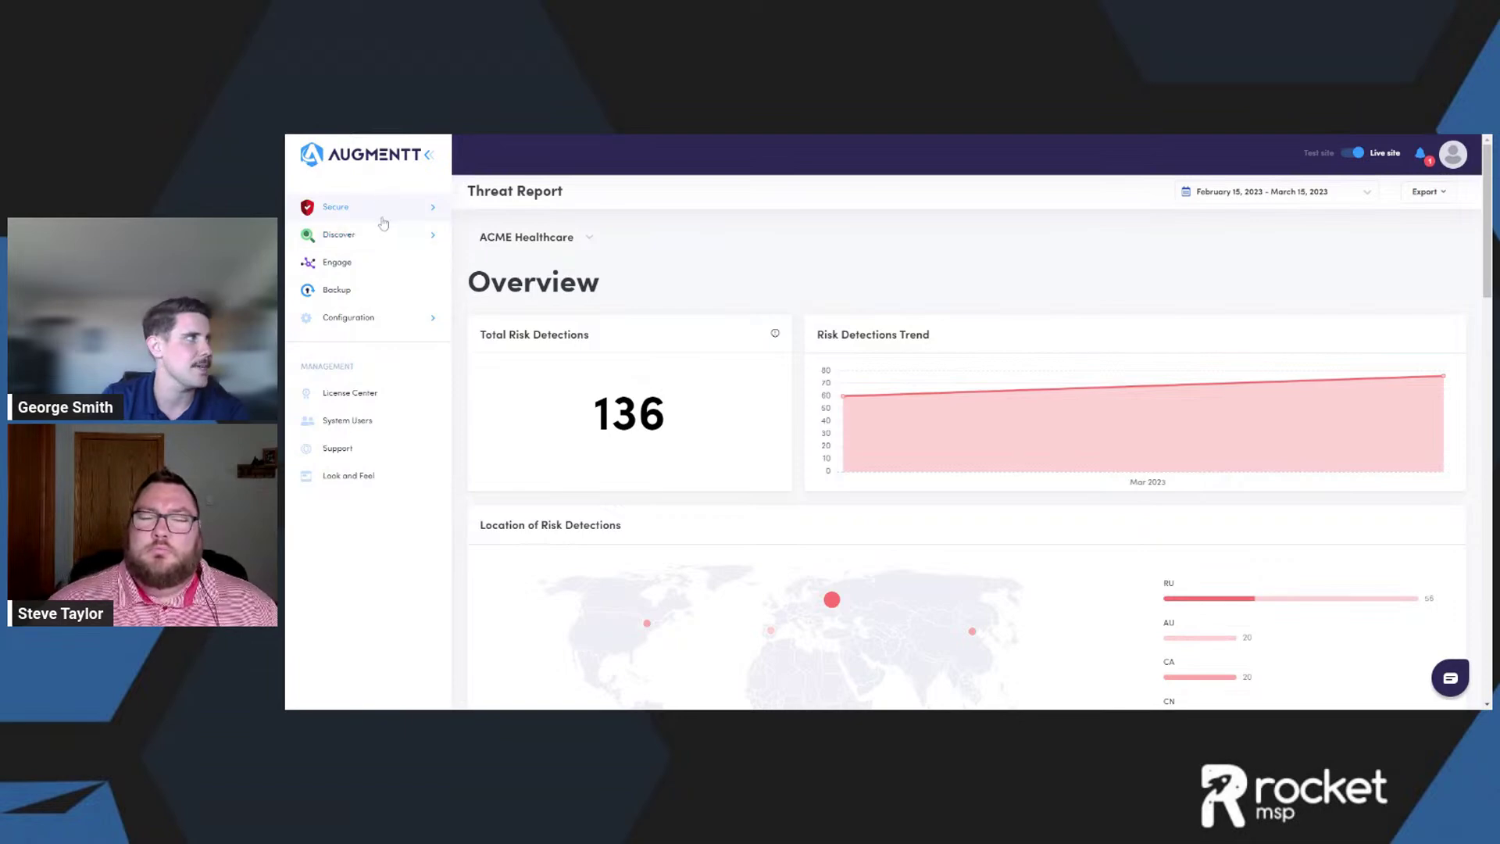
left_click(428, 213)
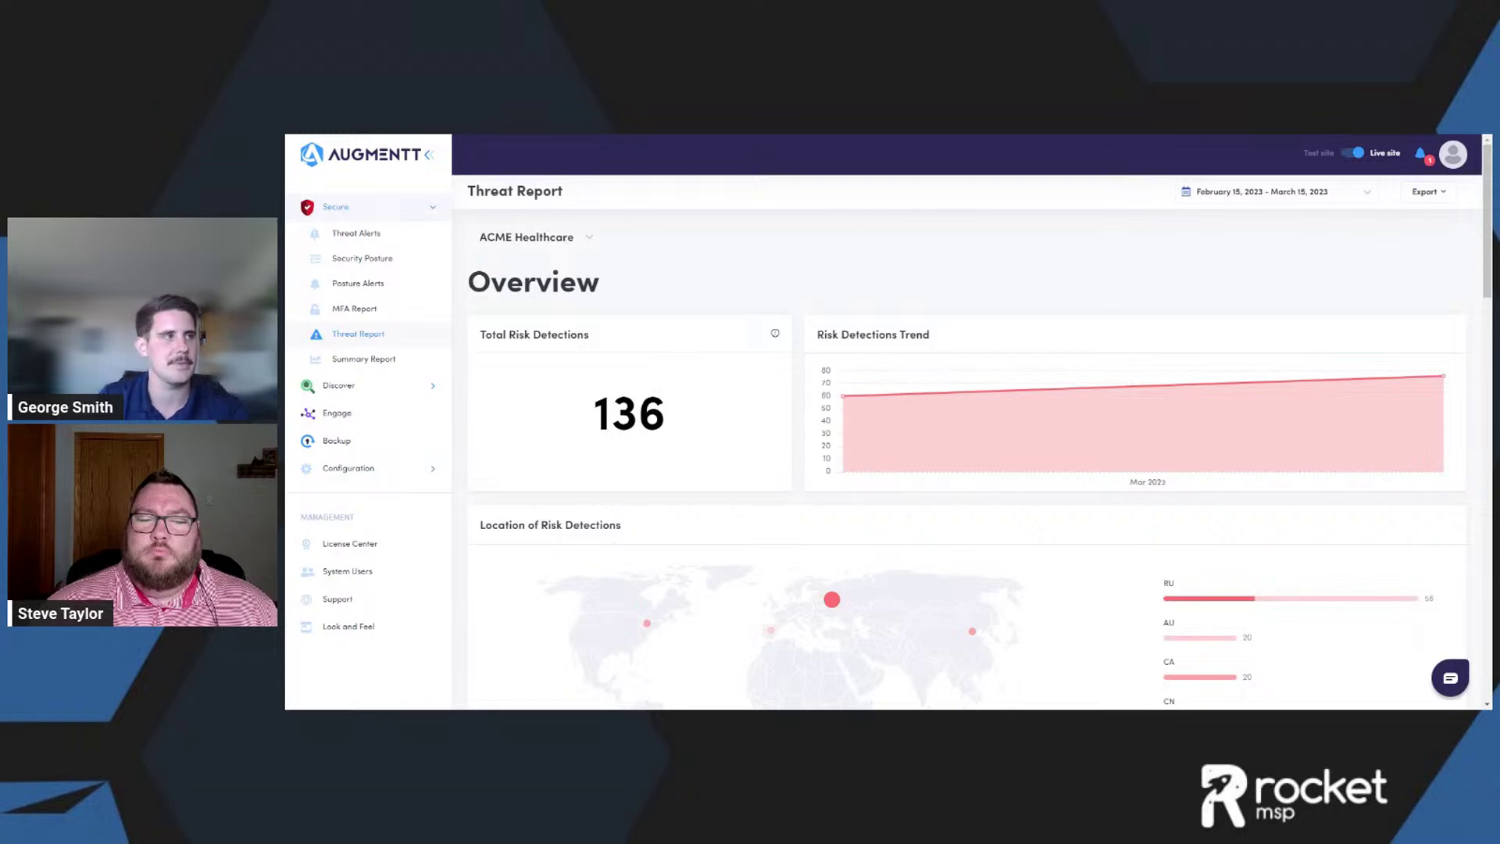
left_click(1445, 196)
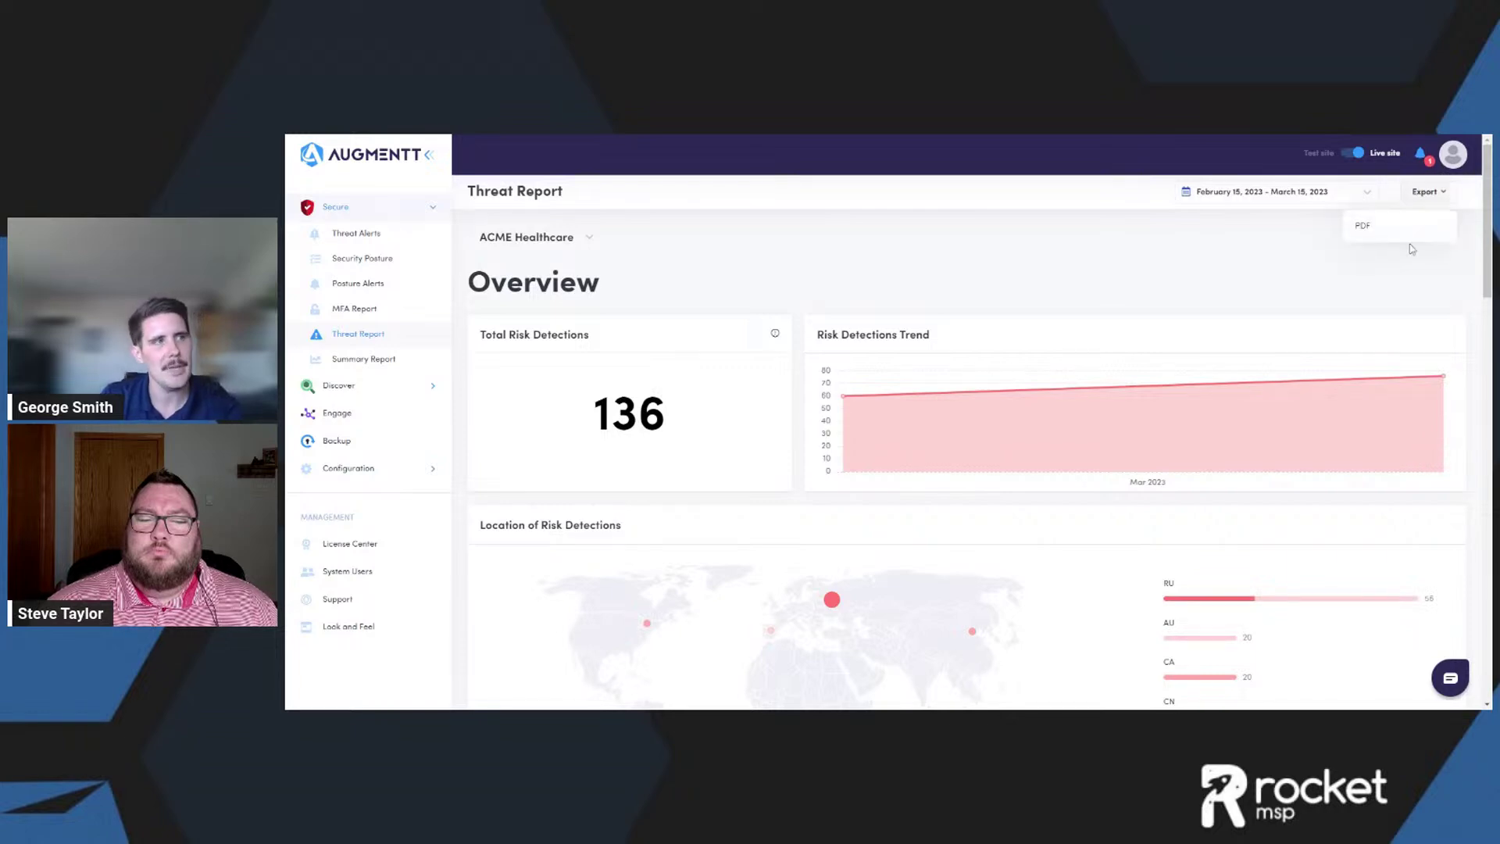
- Dismiss the export menu and set the report period to December 15, 2022 – March 15, 2023
left_click(1366, 273)
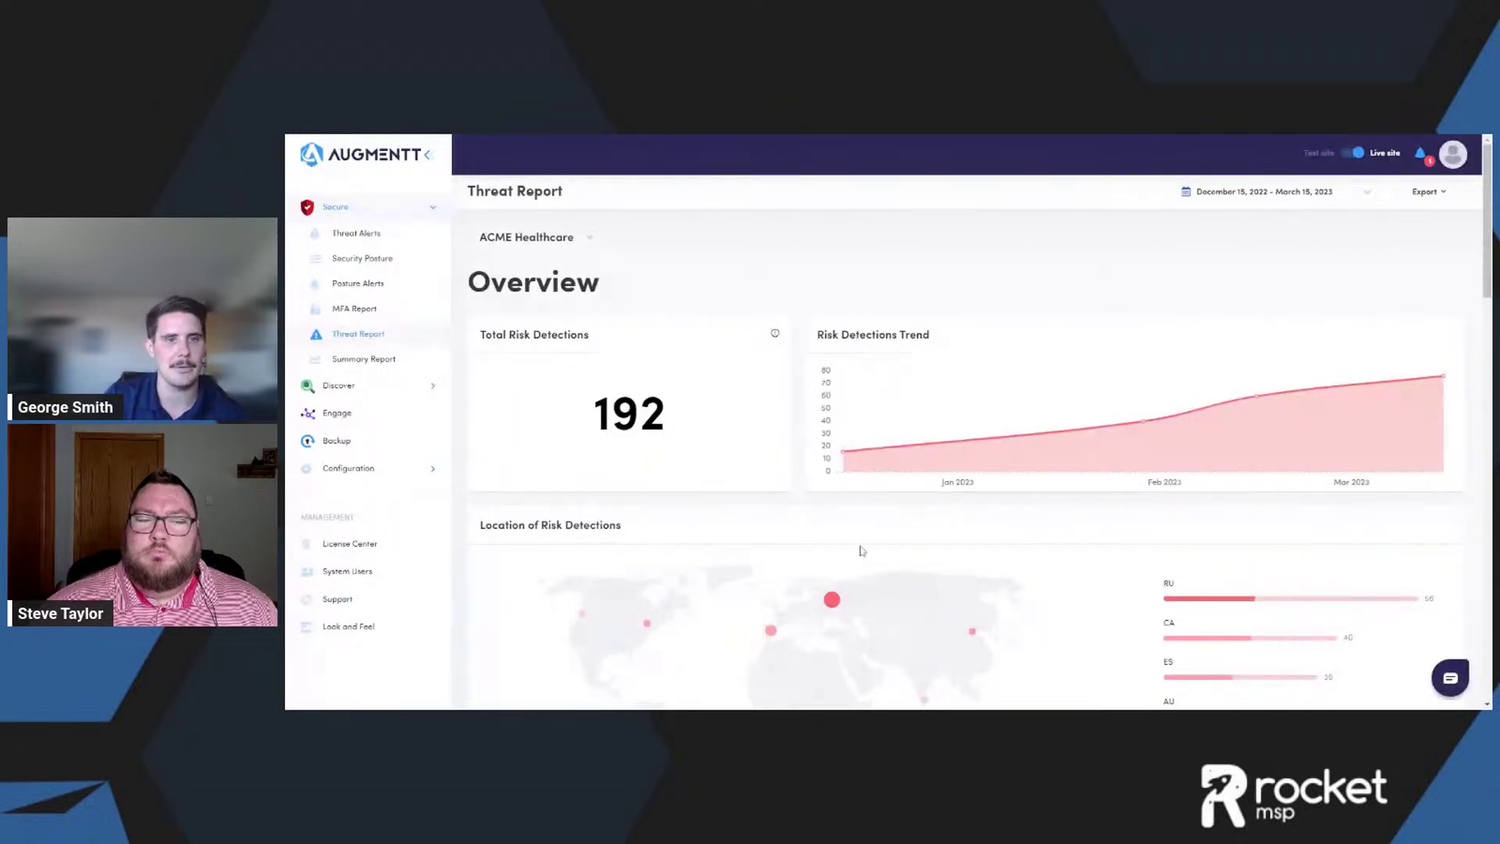
mouse_move(946, 454)
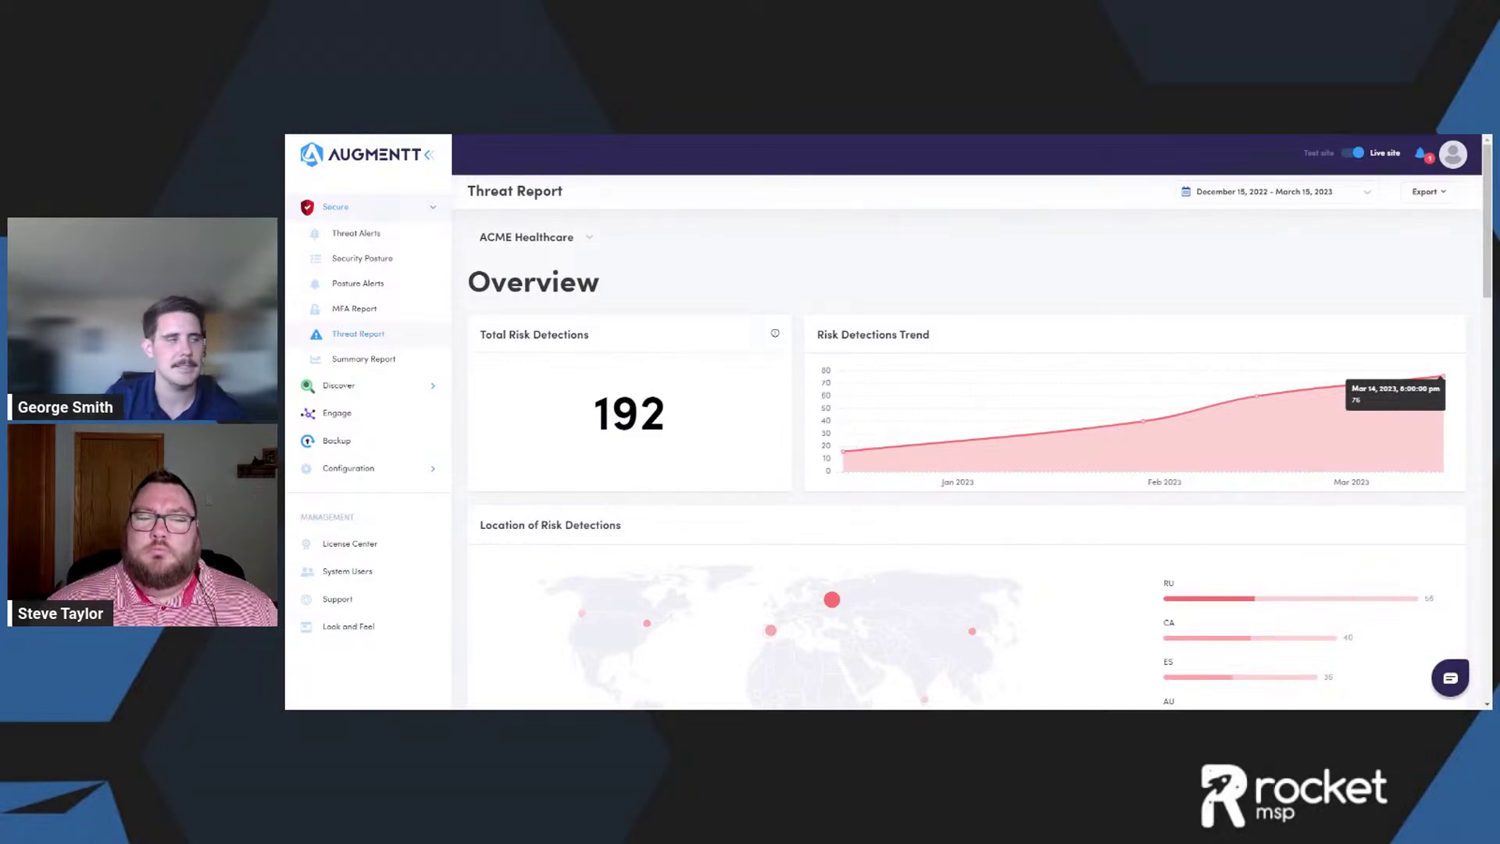
- Scroll down to the Risk Detections tables: 20 high, 56 medium, 116 low detections
scroll(906, 422, "down", 3)
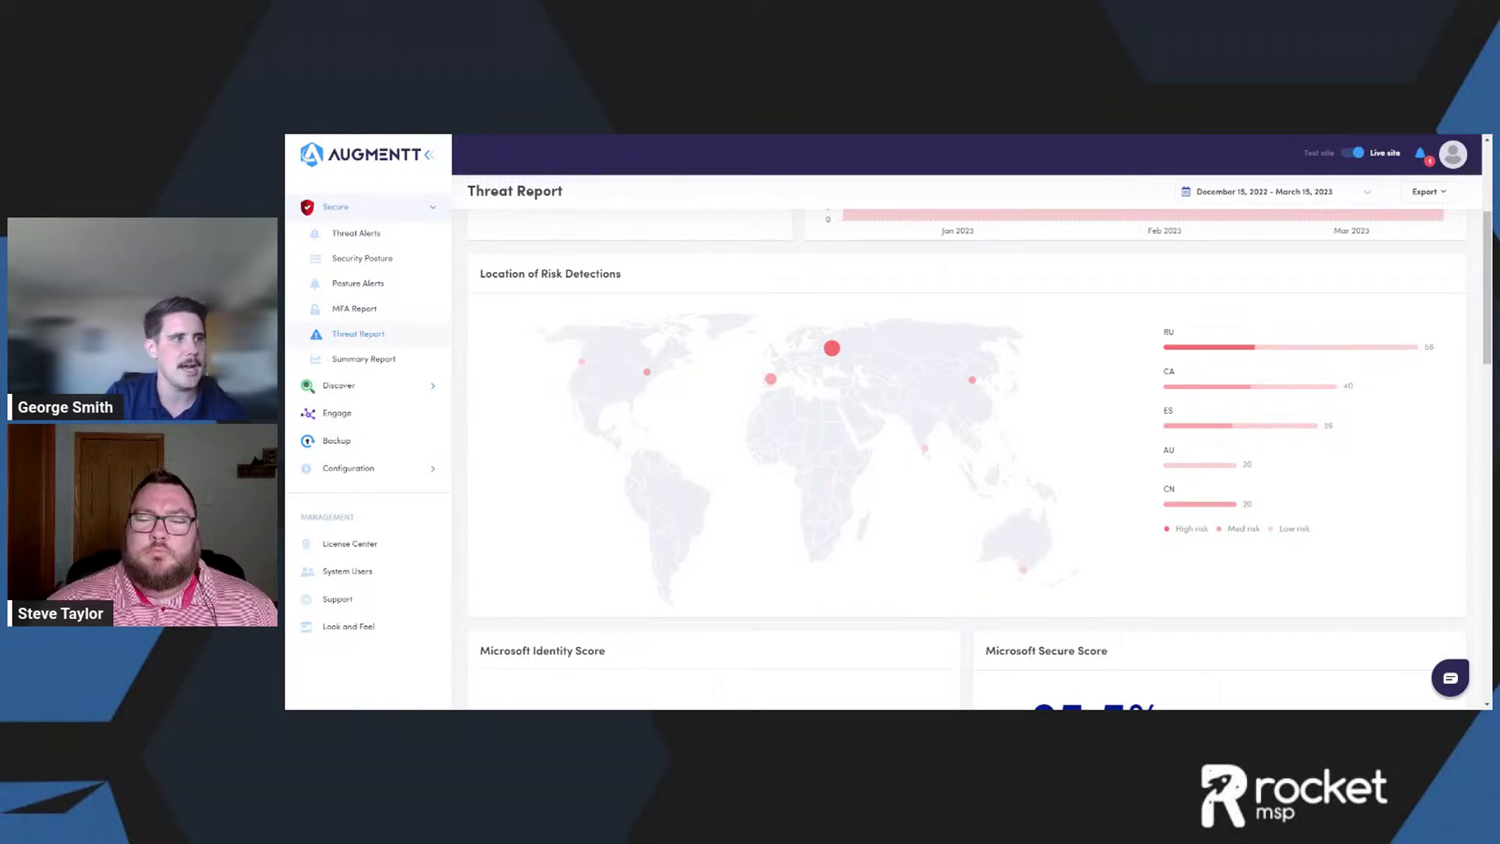
scroll(1215, 537, "down", 1)
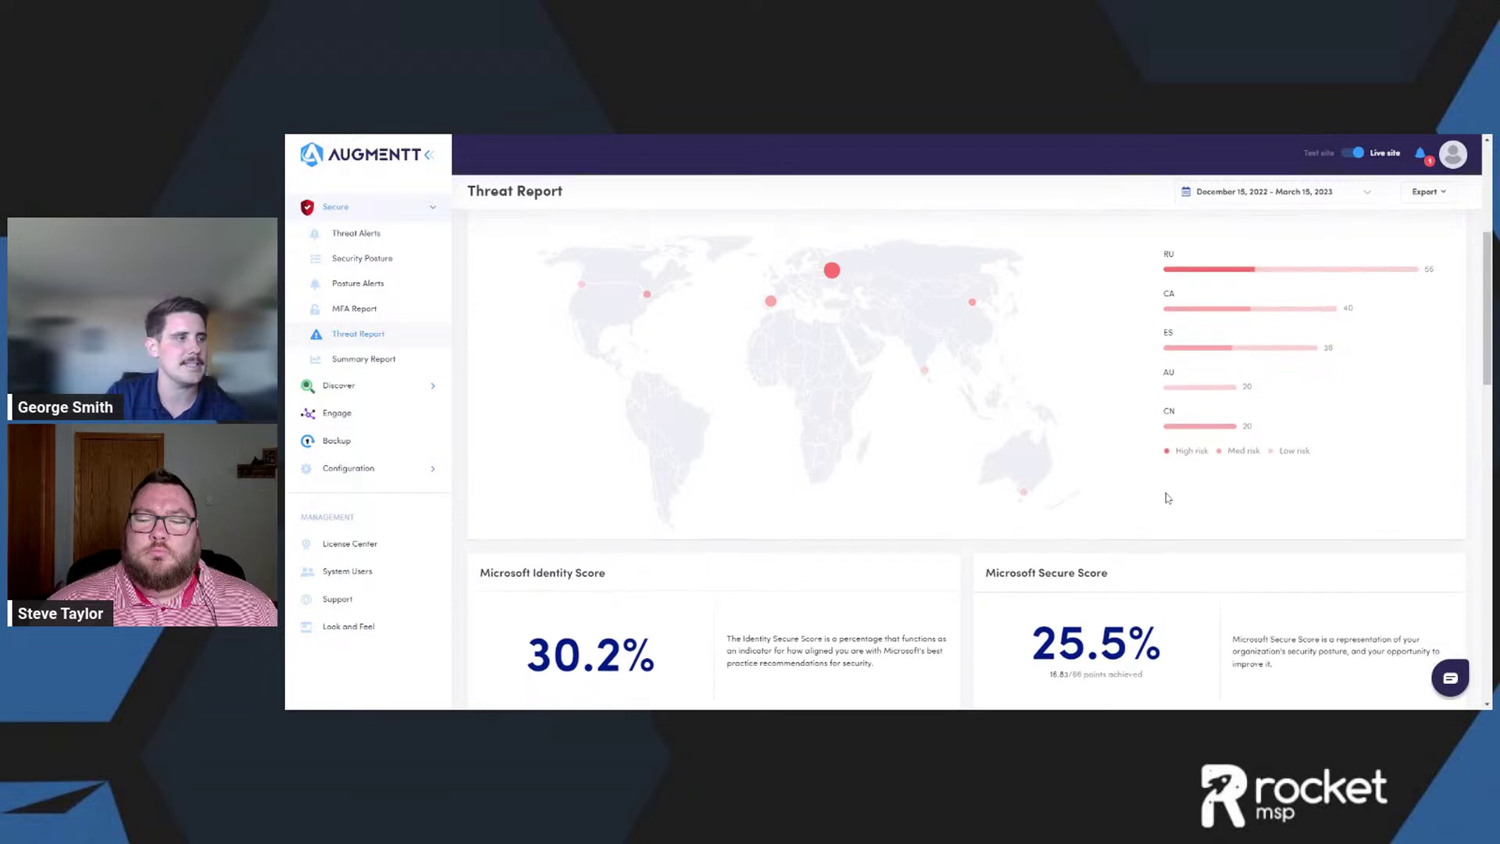
scroll(739, 517, "down", 2)
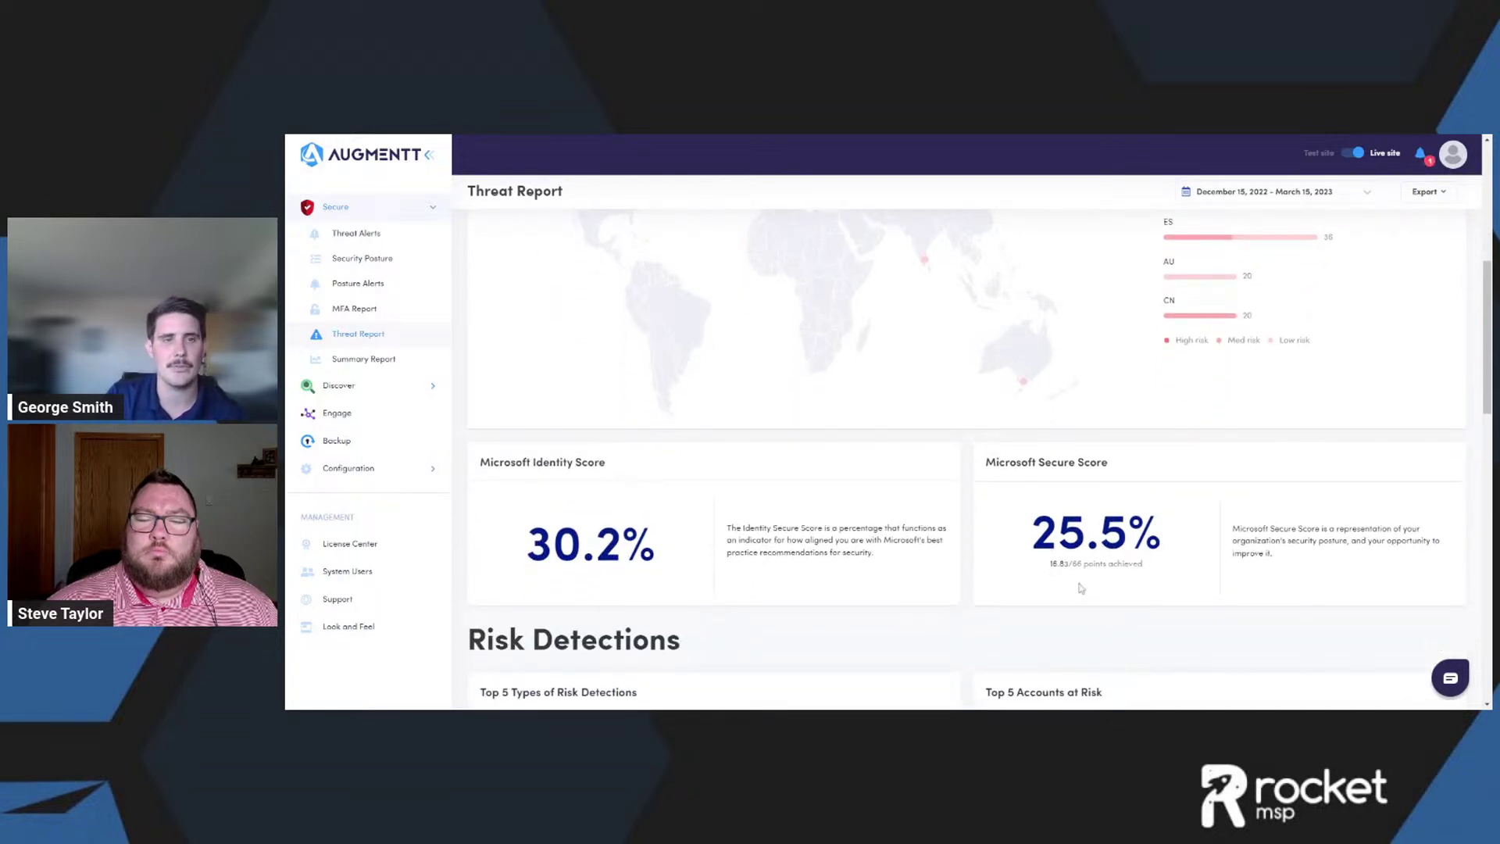
scroll(1070, 581, "down", 3)
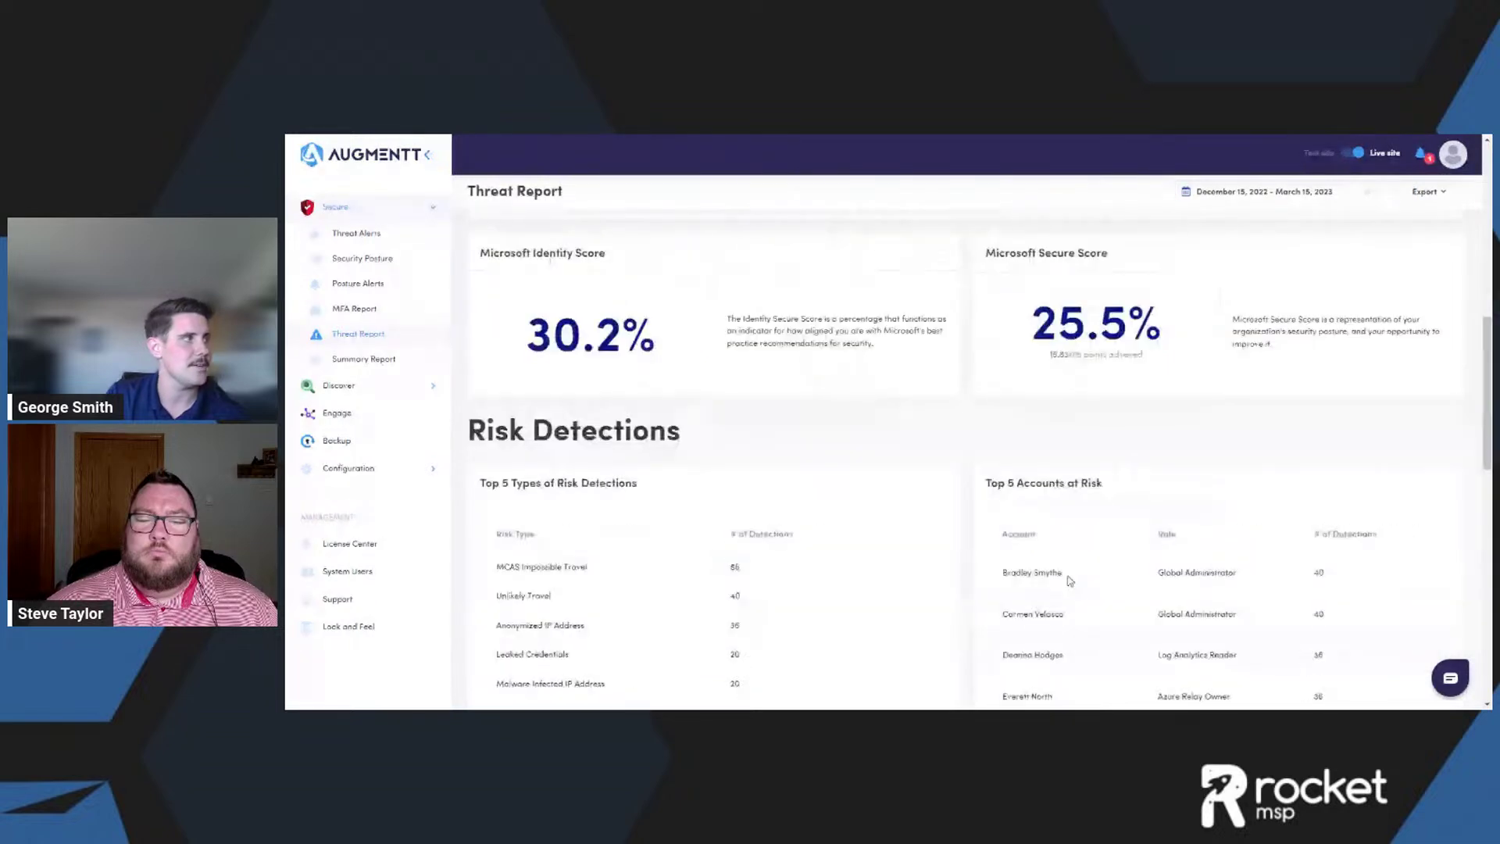
scroll(698, 479, "down", 1)
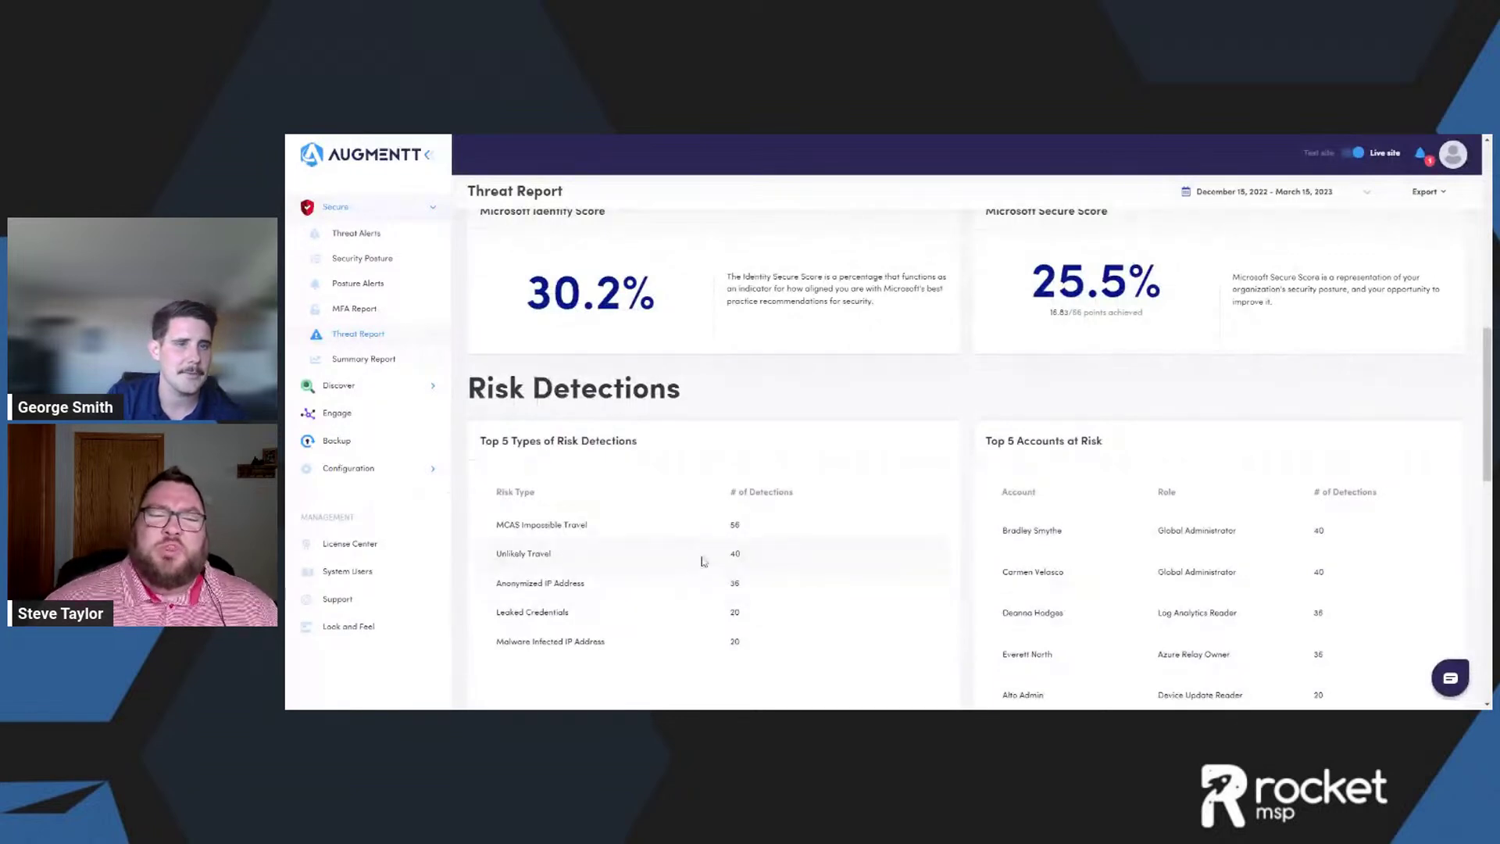
scroll(766, 504, "up", 1)
scroll(767, 504, "up", 3)
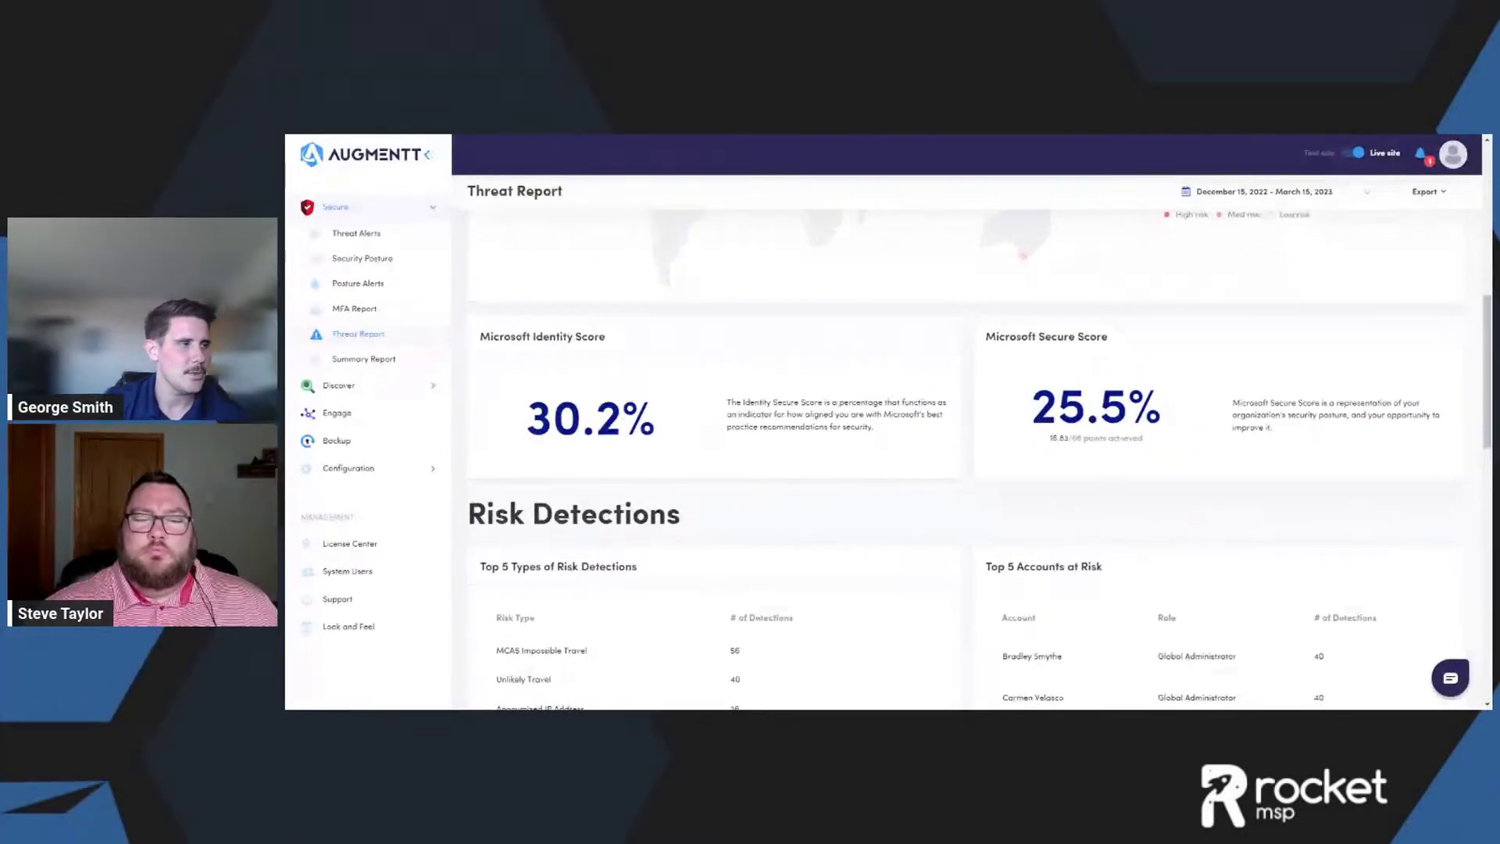
scroll(871, 472, "down", 3)
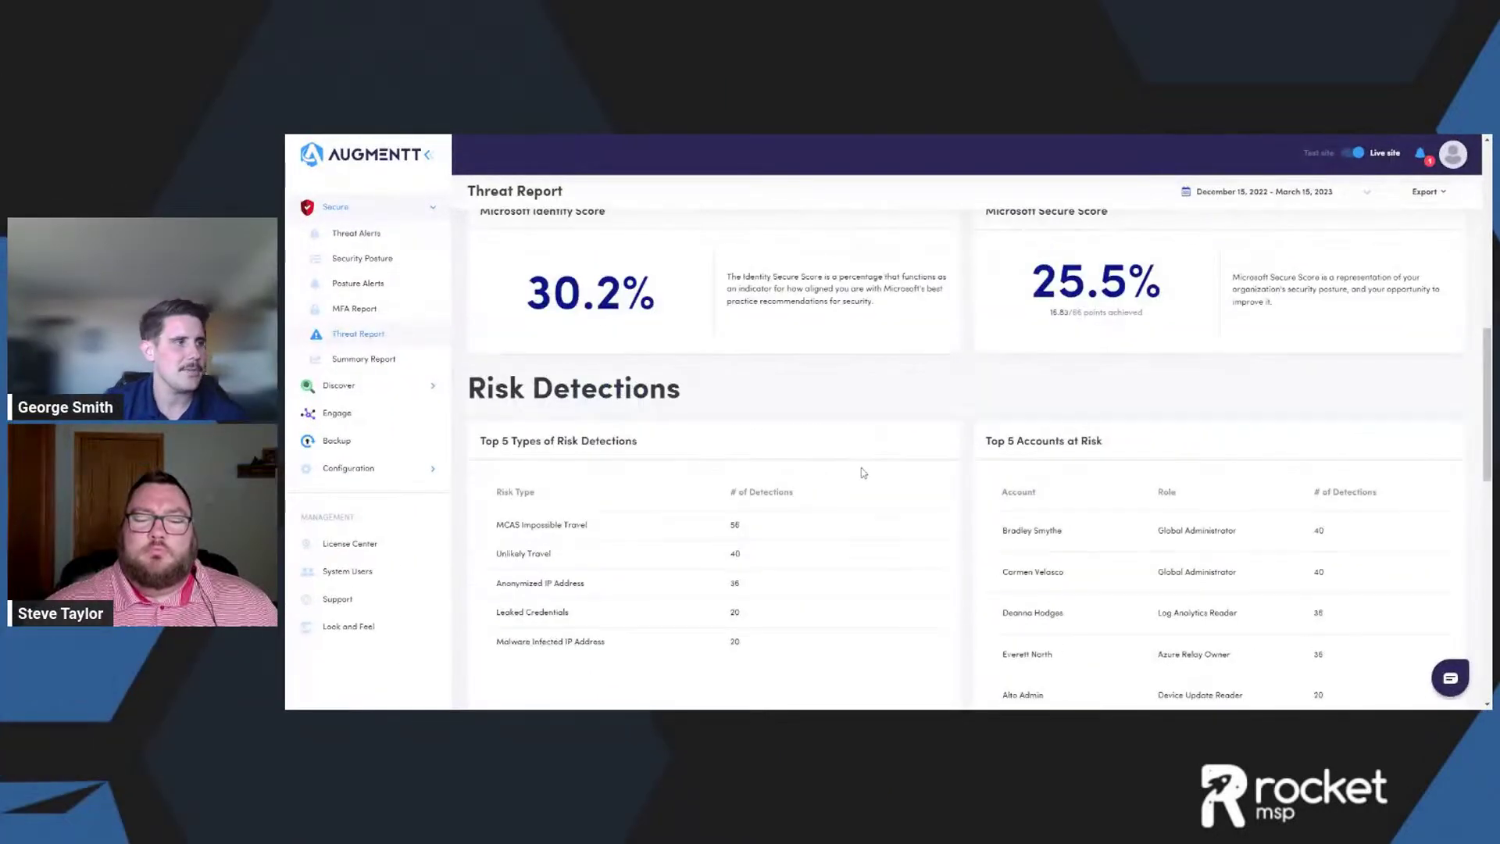
scroll(866, 472, "down", 2)
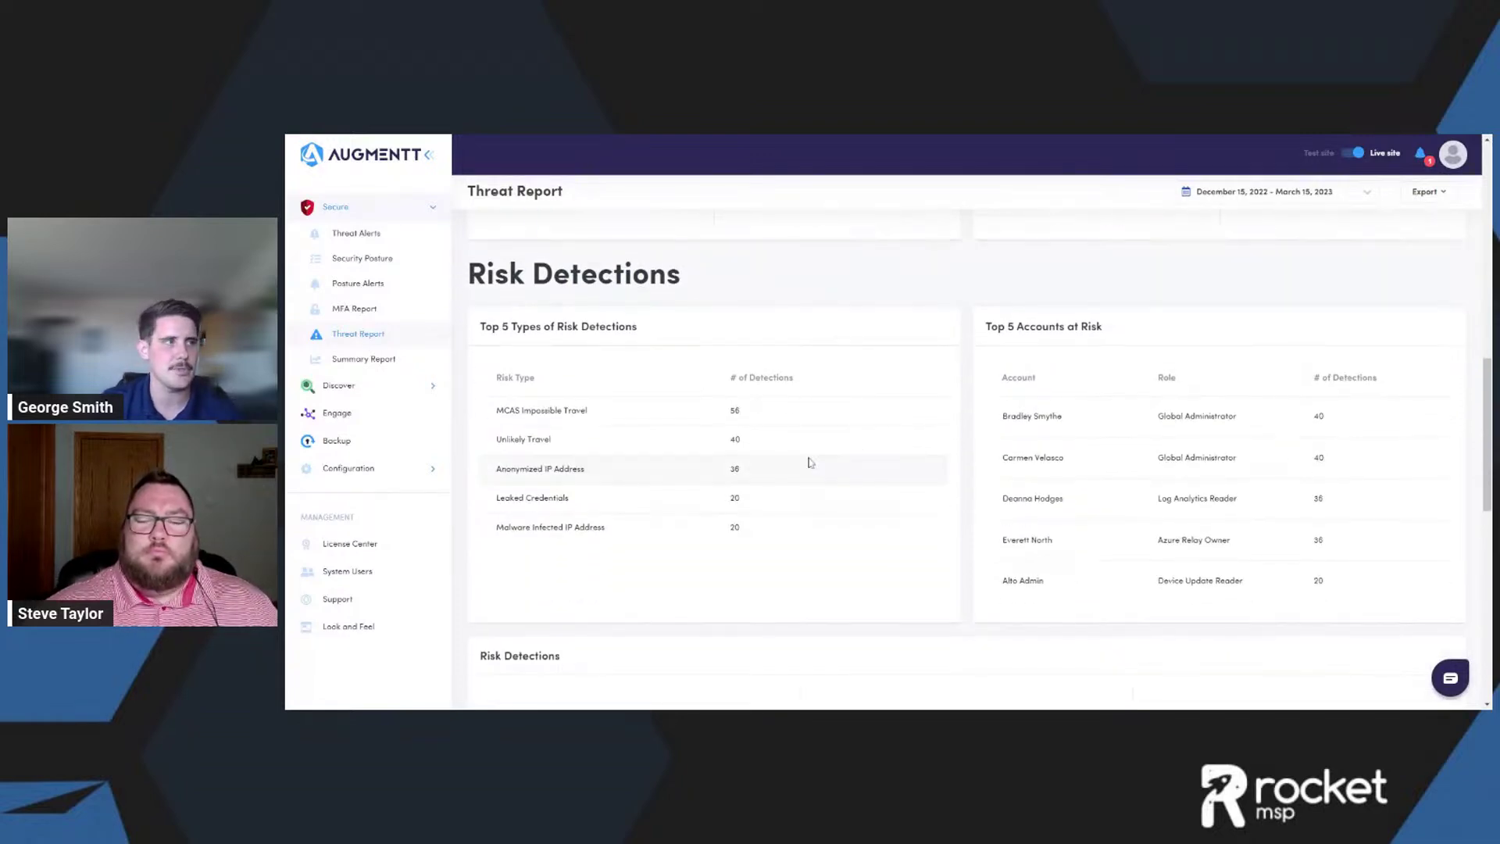
scroll(1141, 425, "down", 1)
scroll(1078, 429, "down", 3)
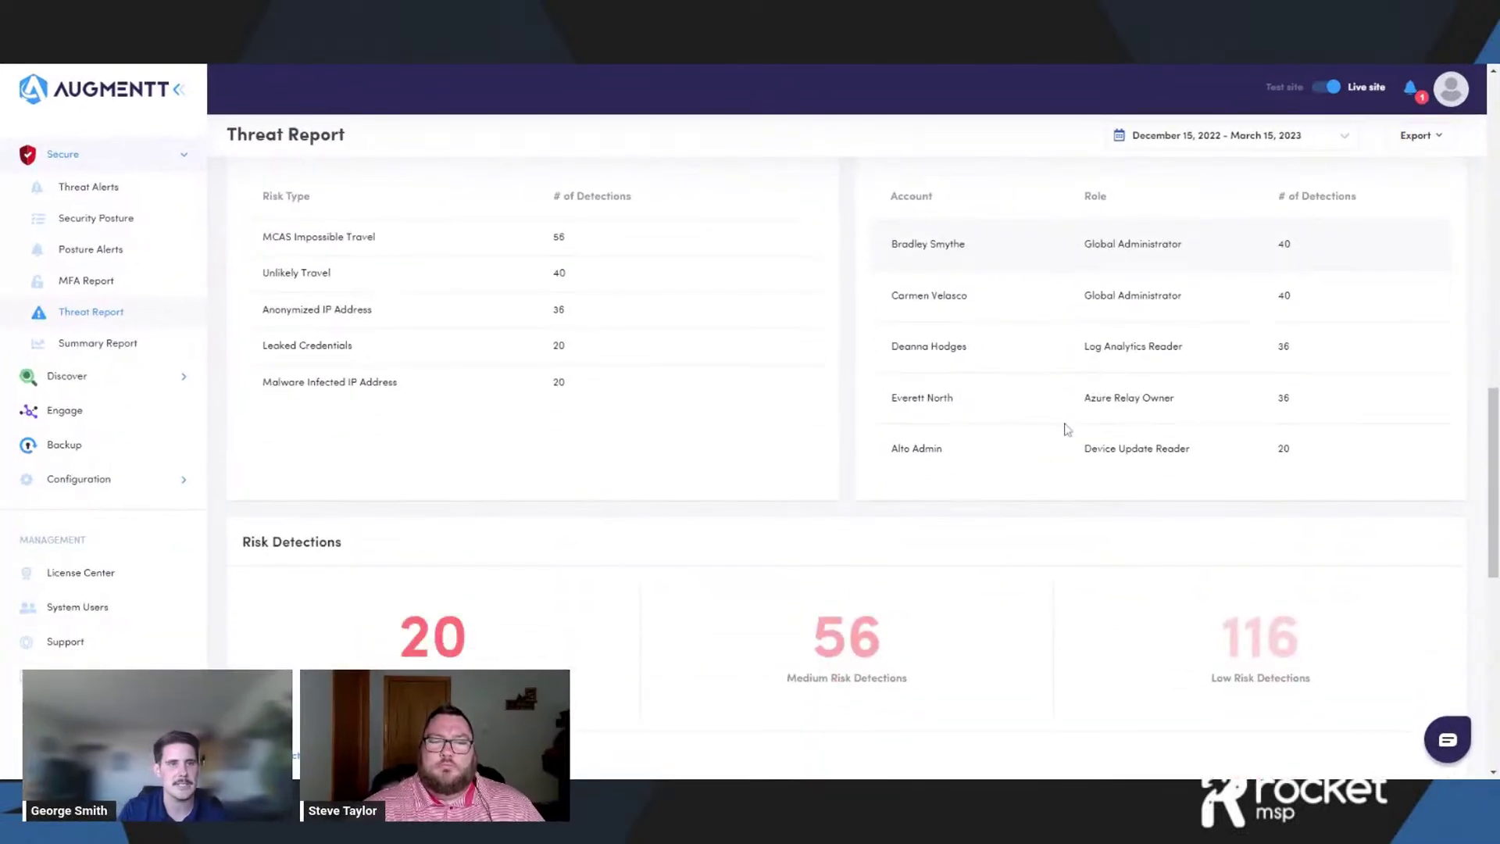
scroll(1038, 413, "down", 3)
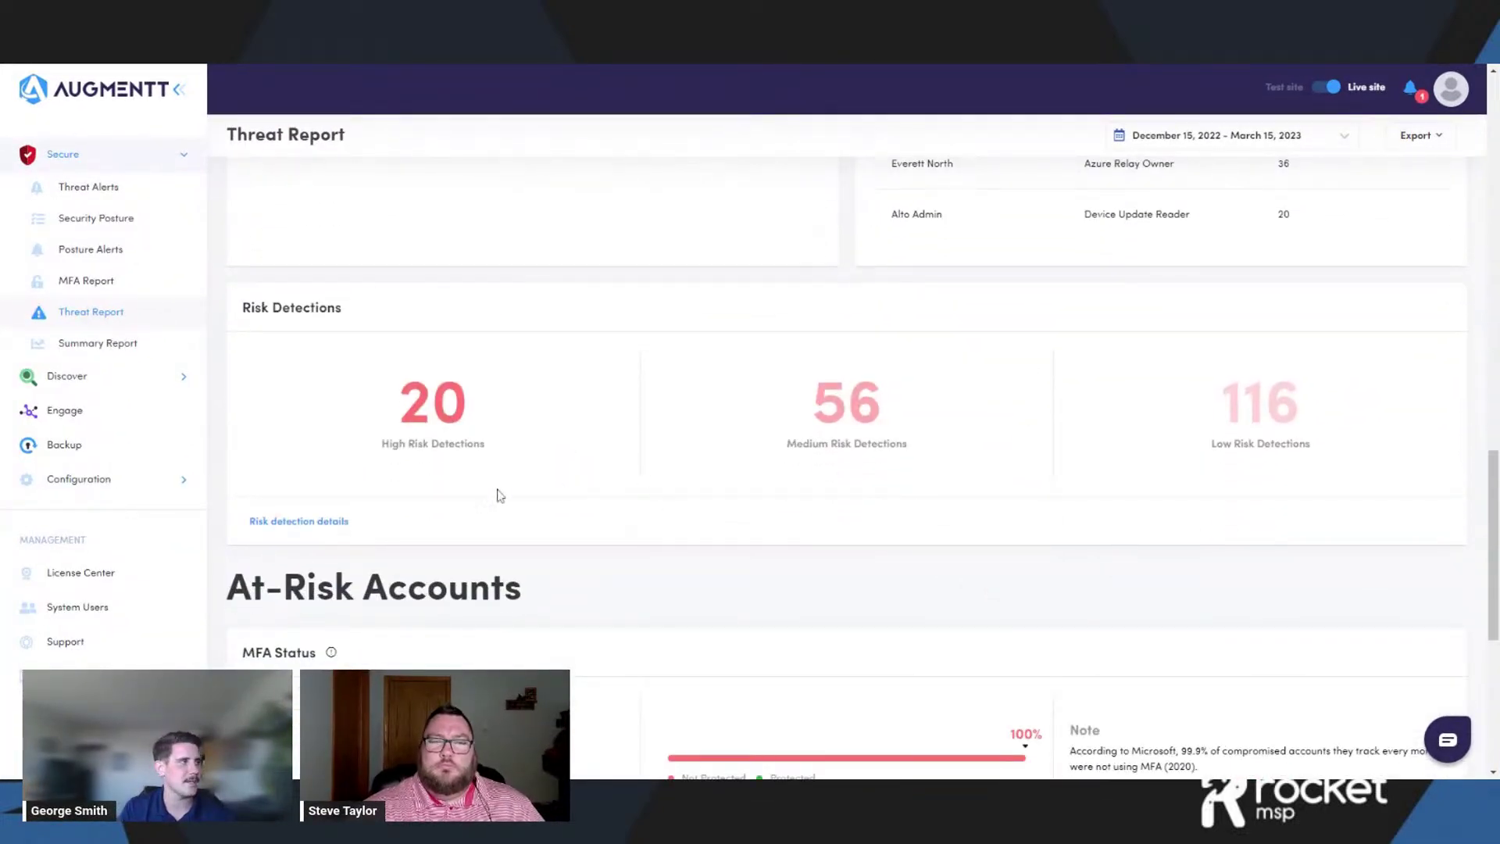
left_click(311, 522)
scroll(313, 531, "down", 2)
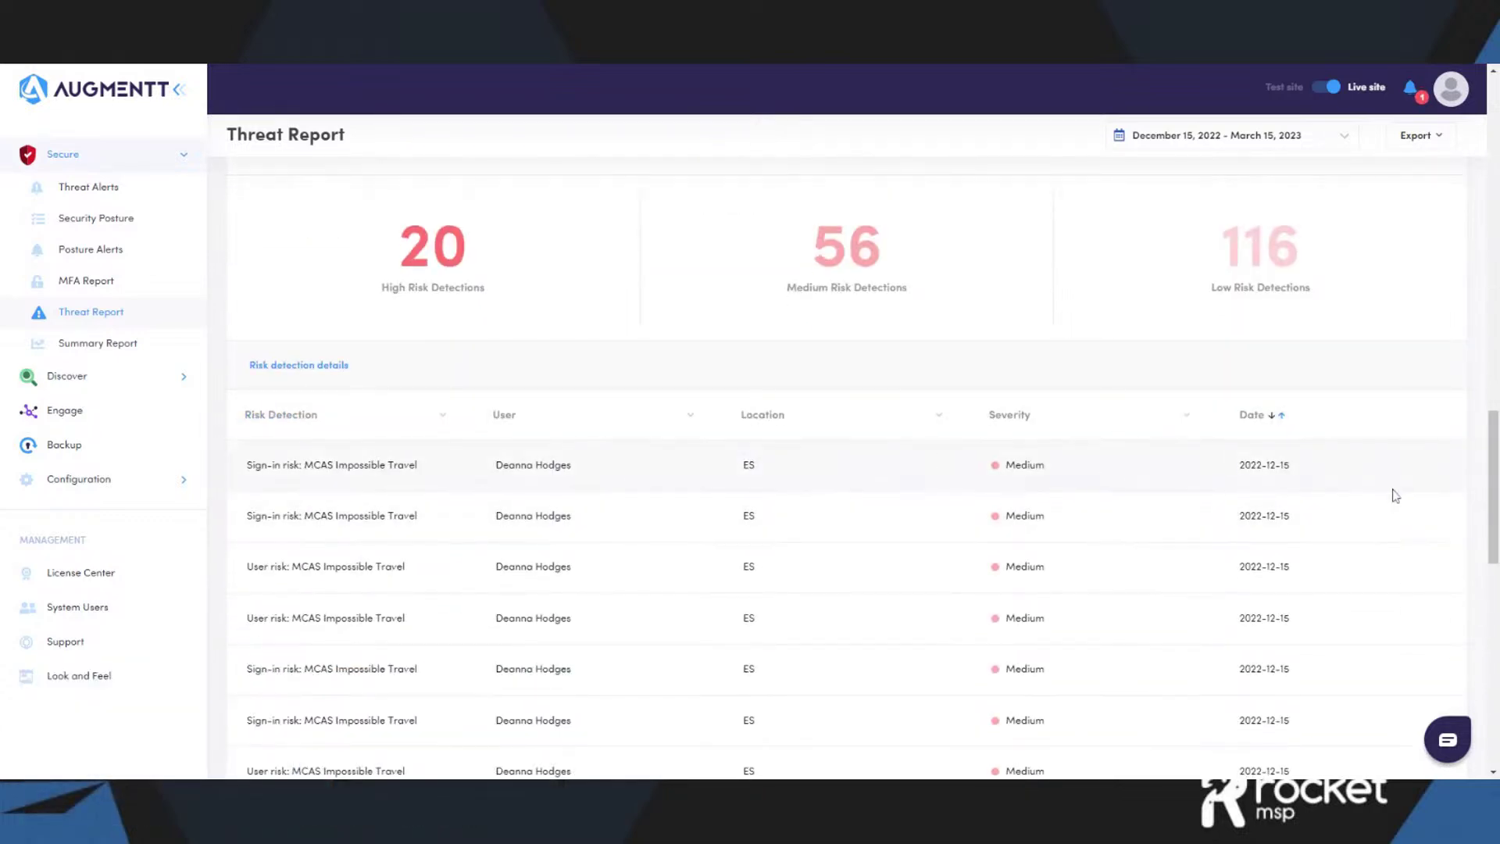
left_click(694, 416)
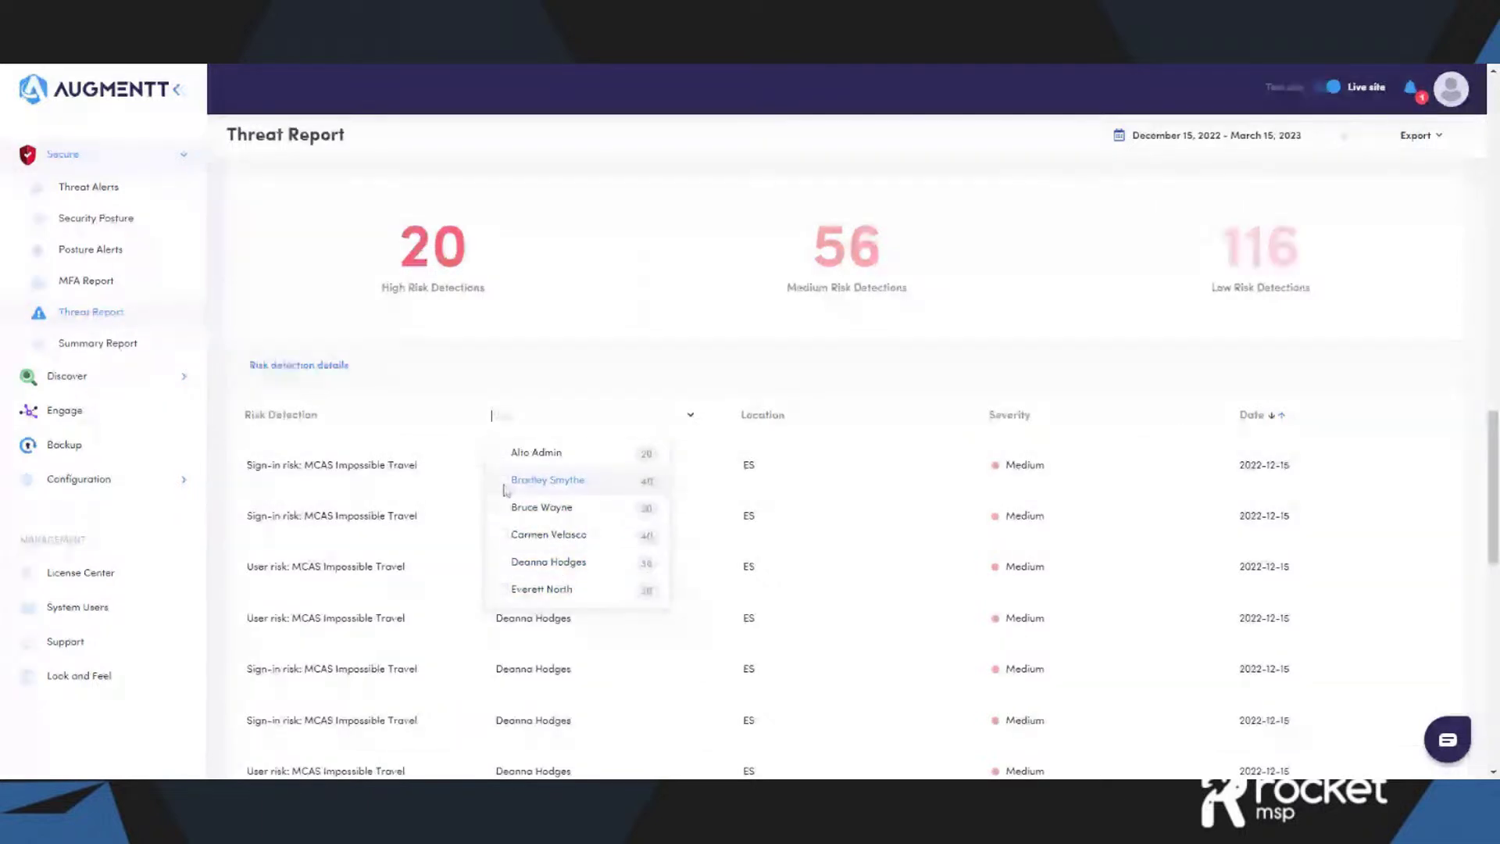
left_click(502, 479)
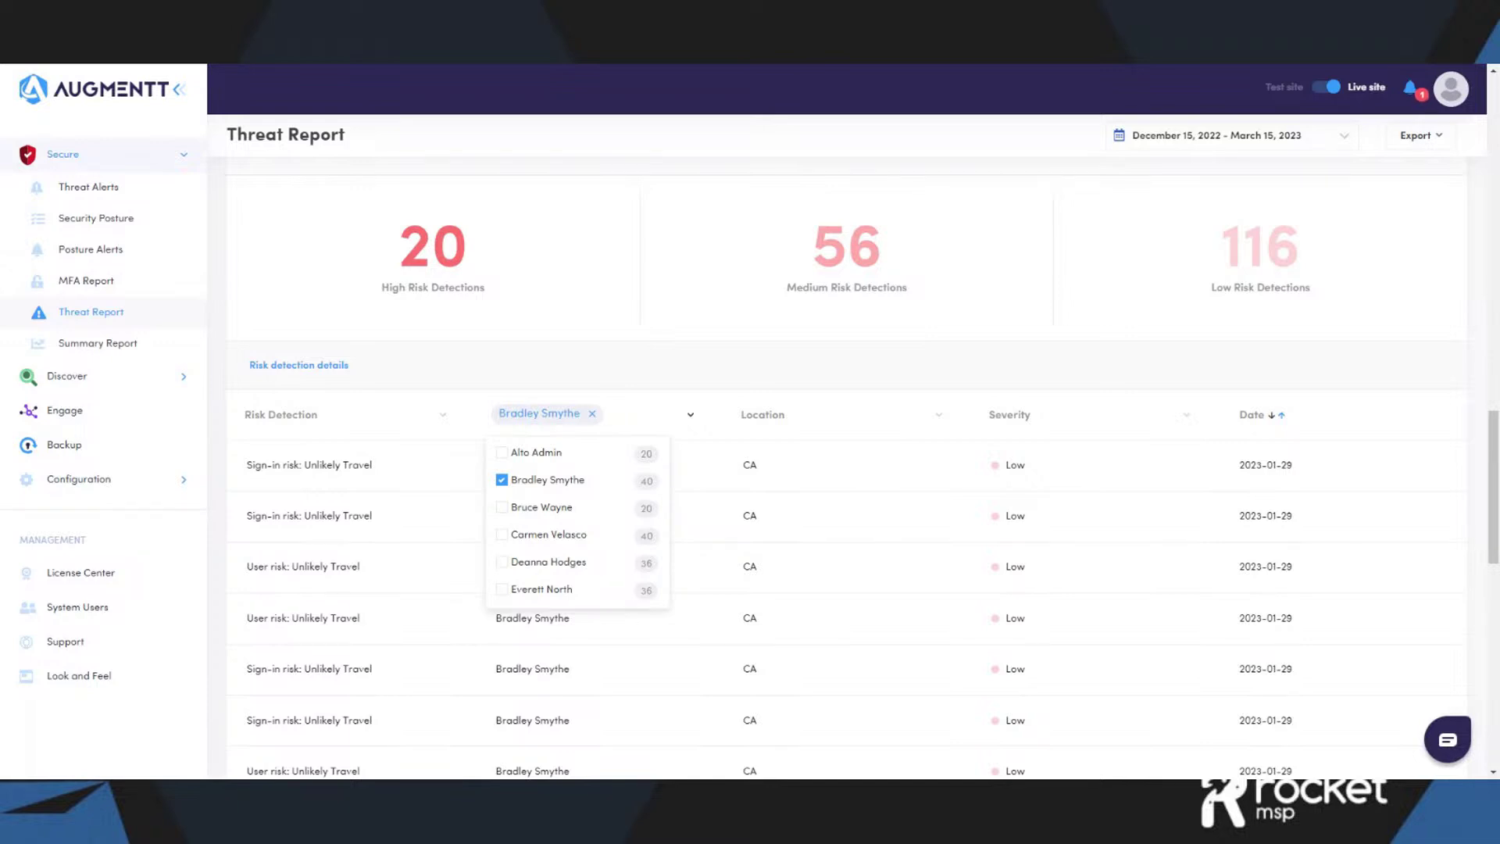
left_click(592, 414)
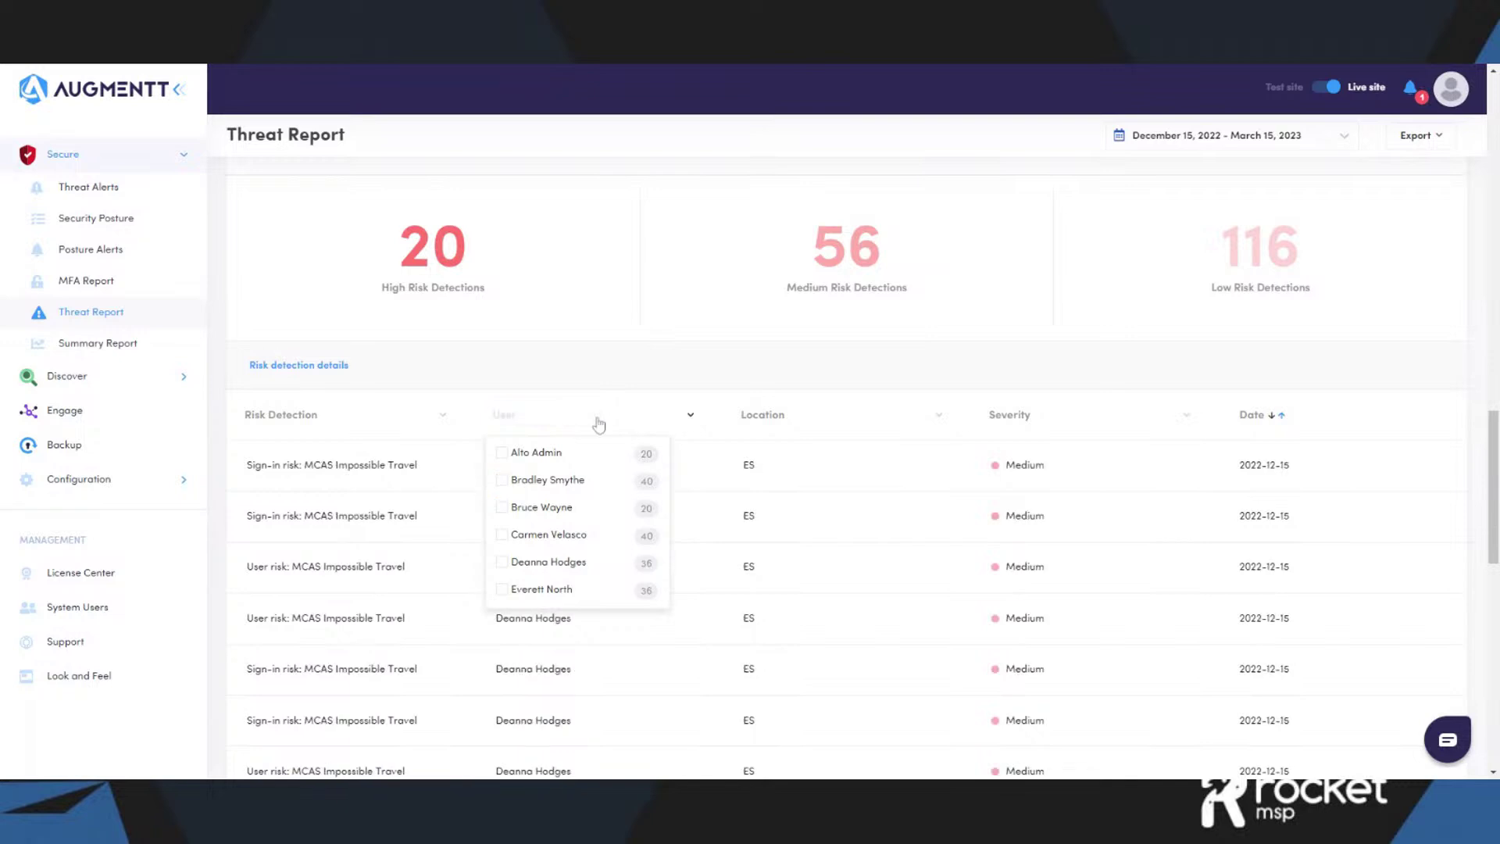
left_click(339, 367)
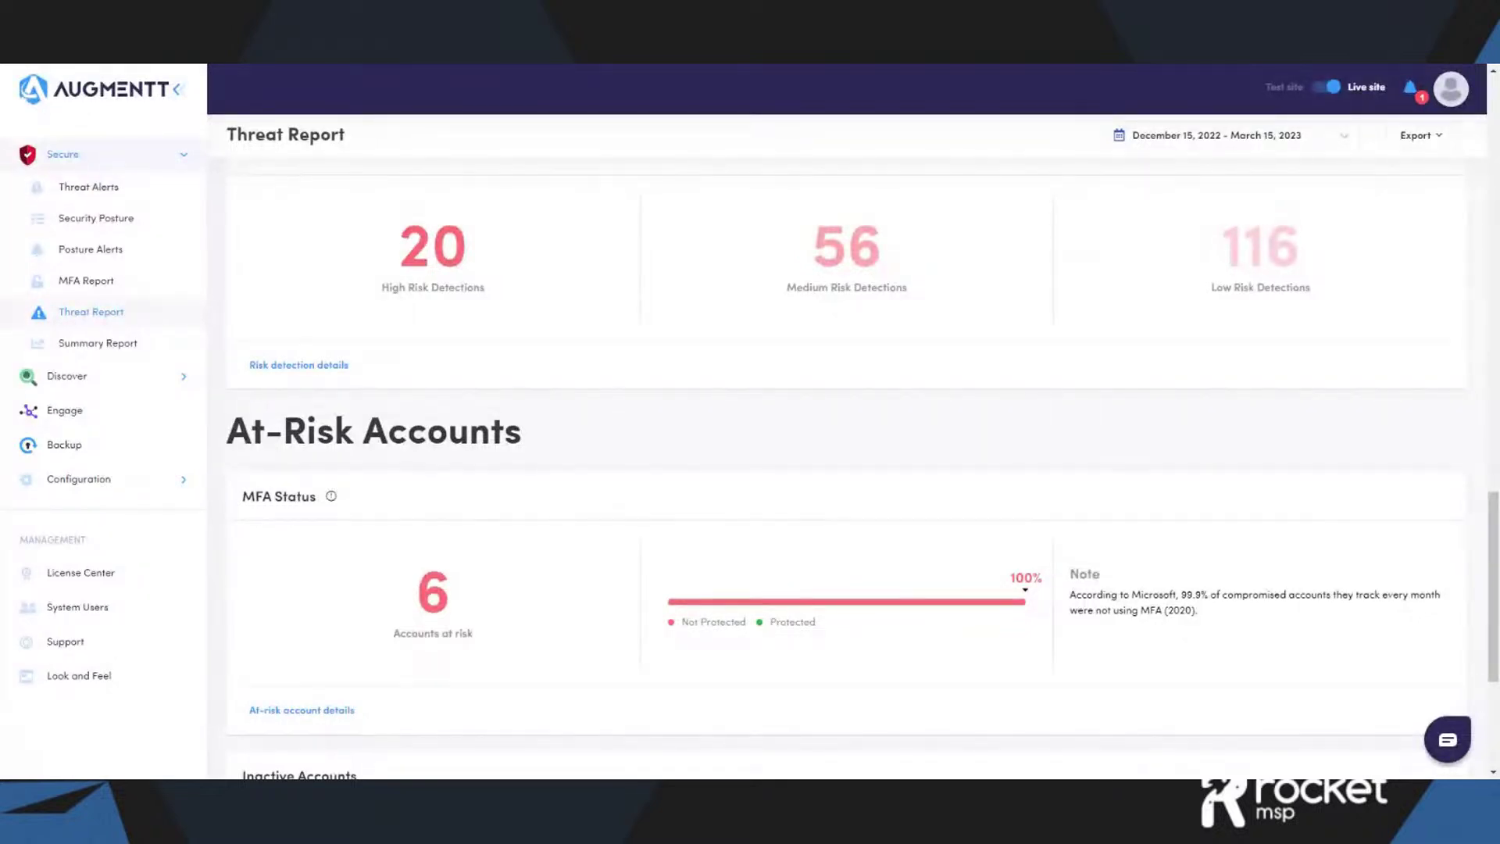
- Scroll down to the MFA section and briefly highlight its note about compromised accounts
scroll(863, 468, "down", 2)
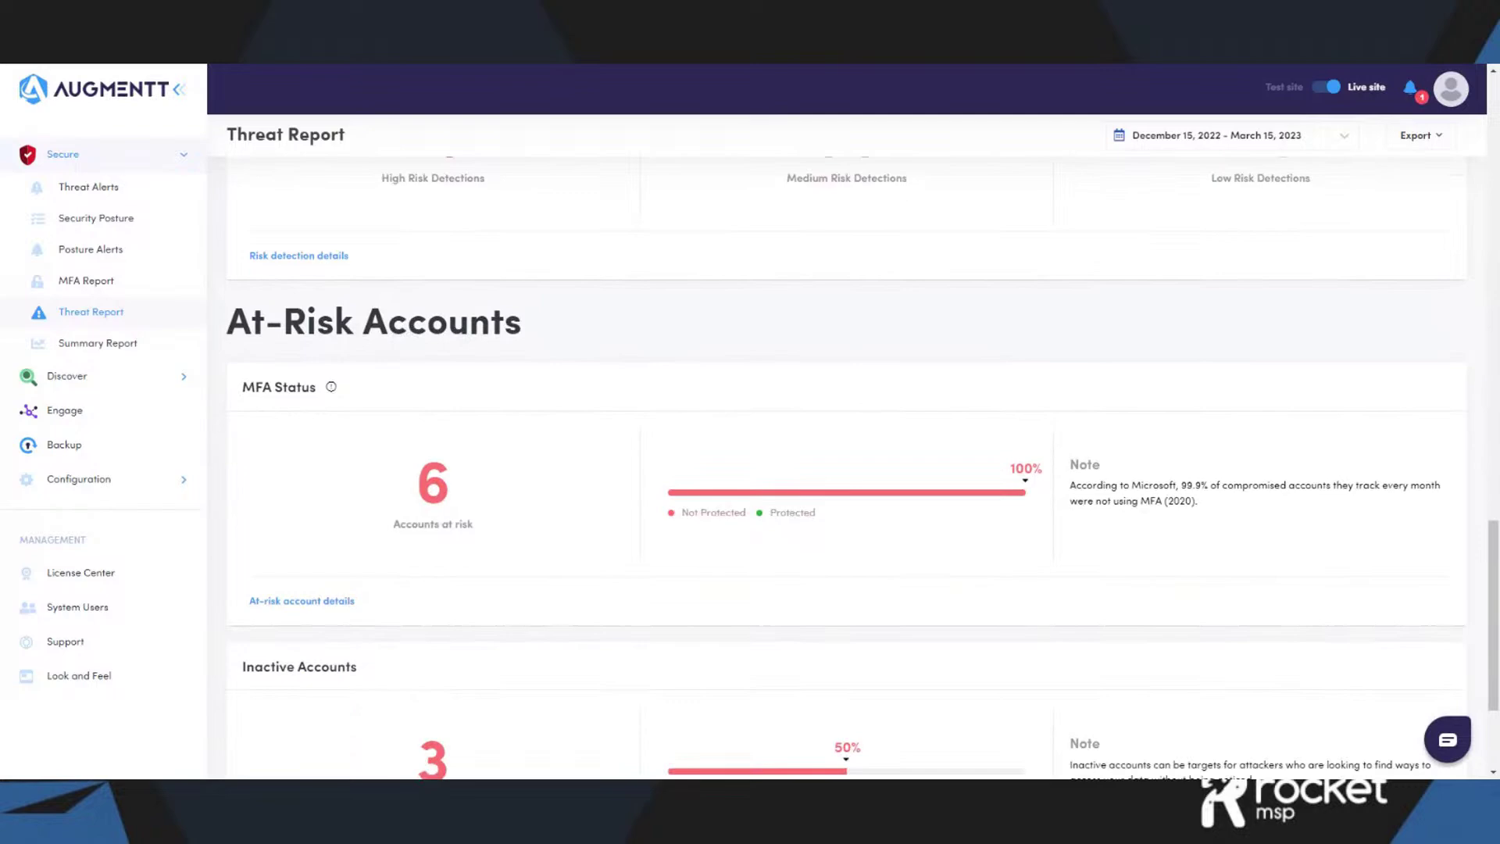
scroll(862, 476, "down", 1)
scroll(863, 476, "down", 1)
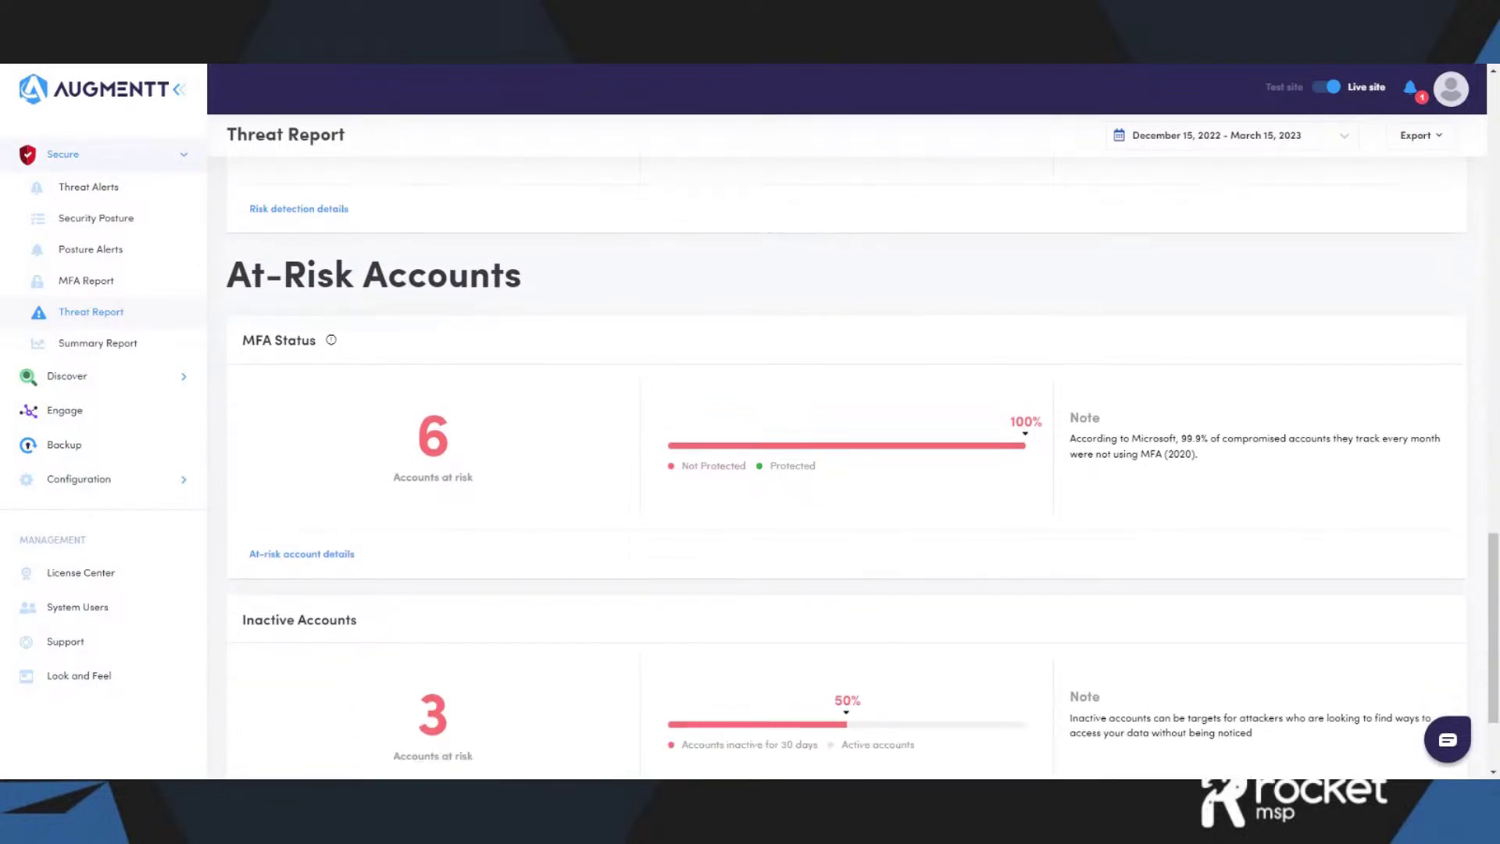
scroll(403, 439, "down", 1)
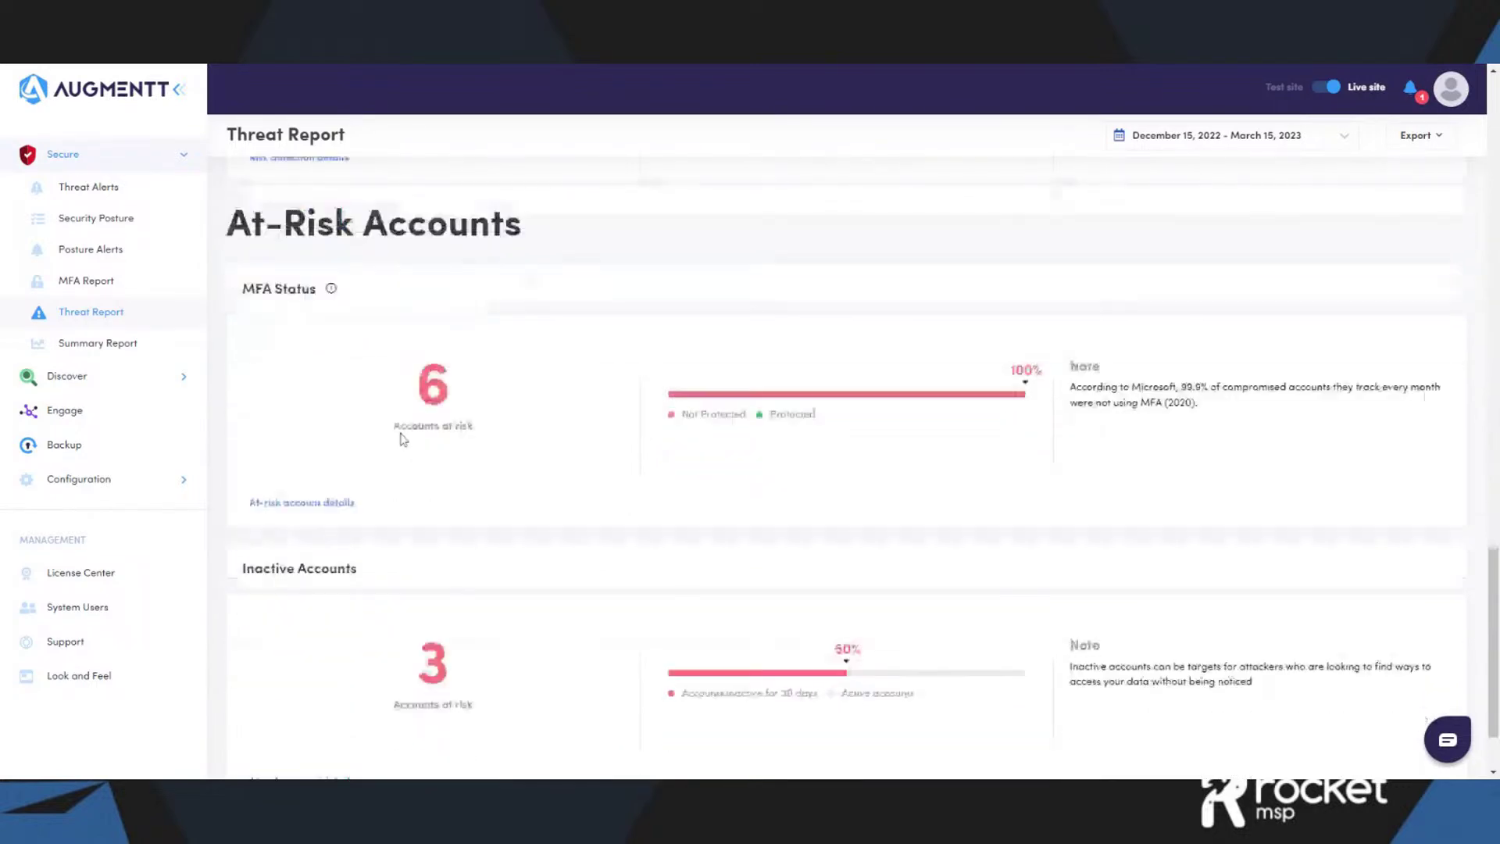
scroll(398, 441, "down", 1)
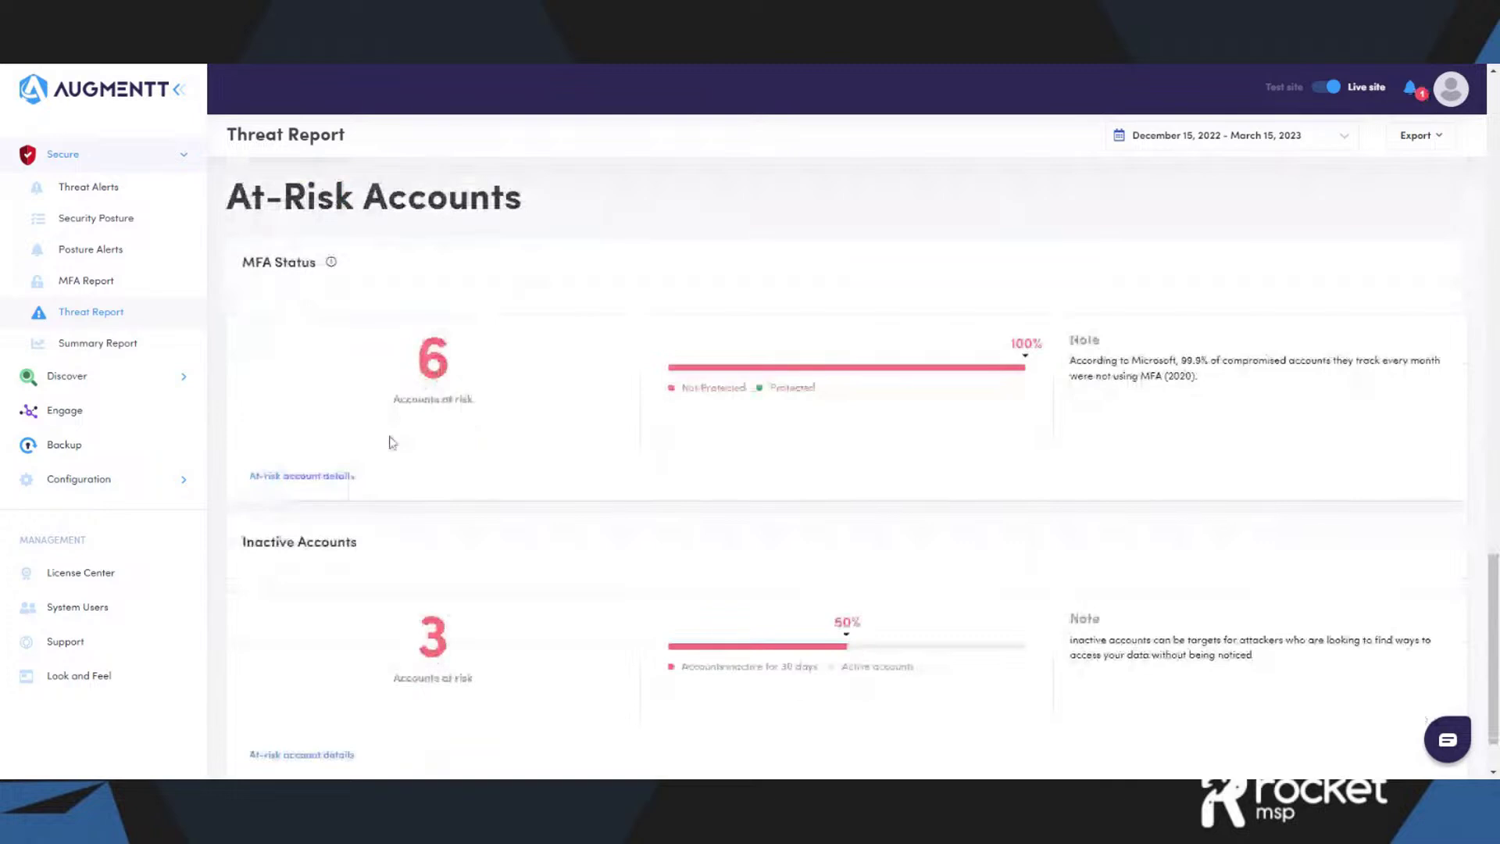
left_click_drag(1208, 383, 1070, 361)
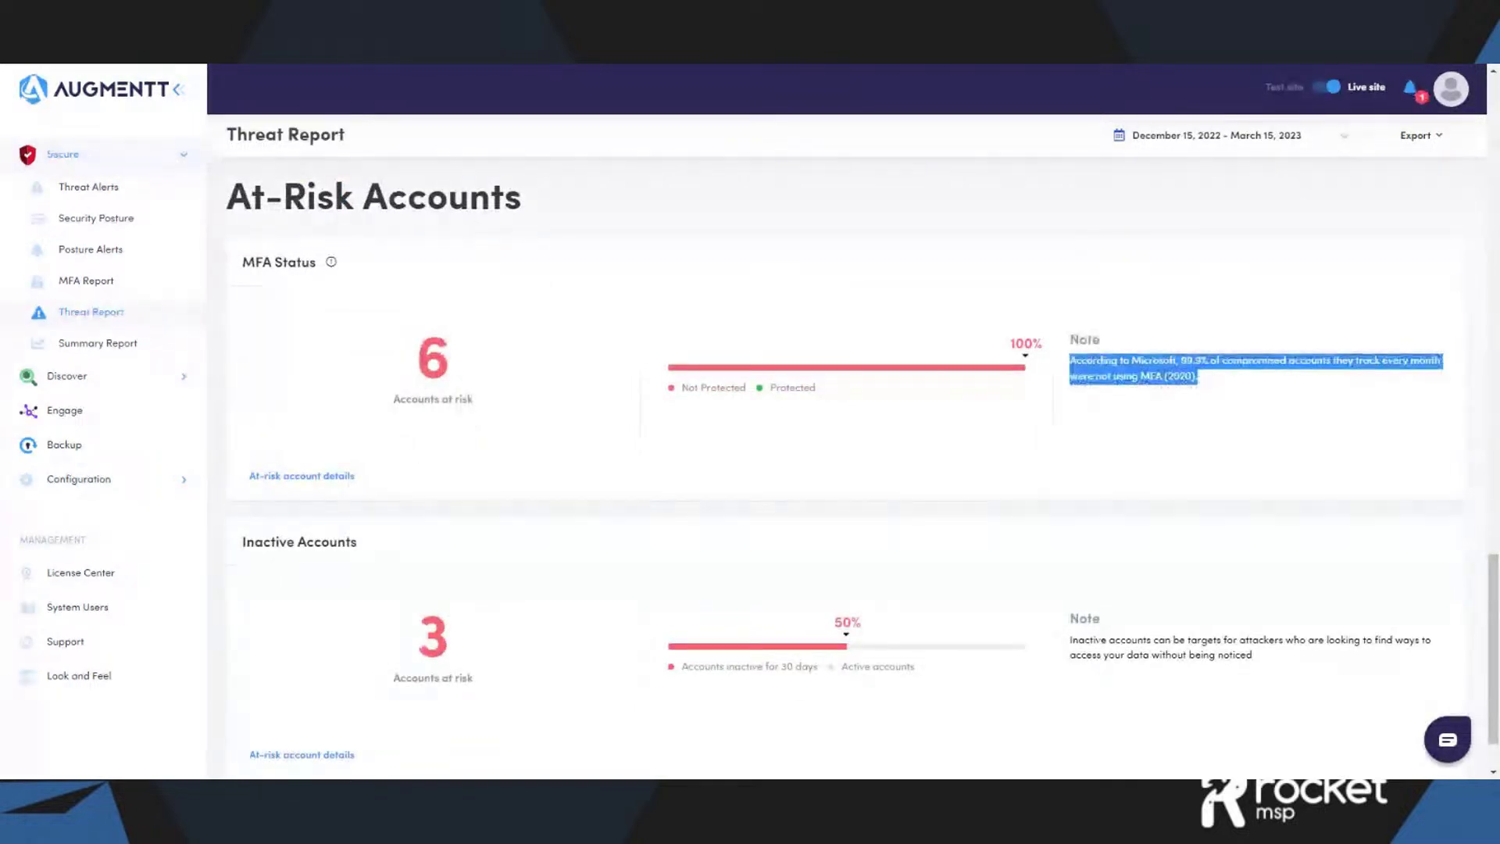
left_click(955, 518)
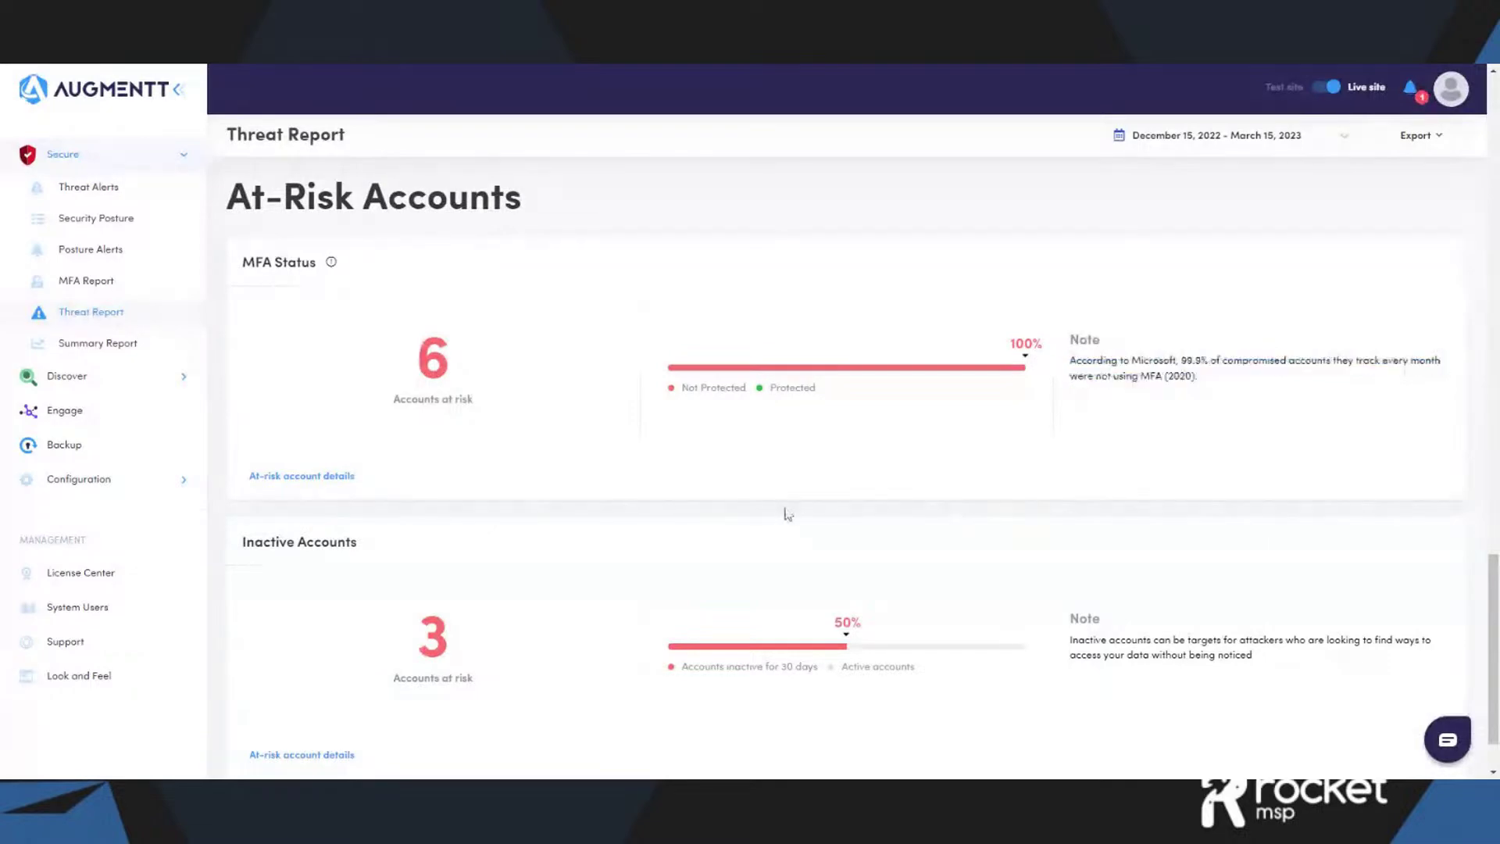
- Expand and then collapse the list of accounts lacking MFA
left_click(318, 476)
scroll(378, 492, "down", 3)
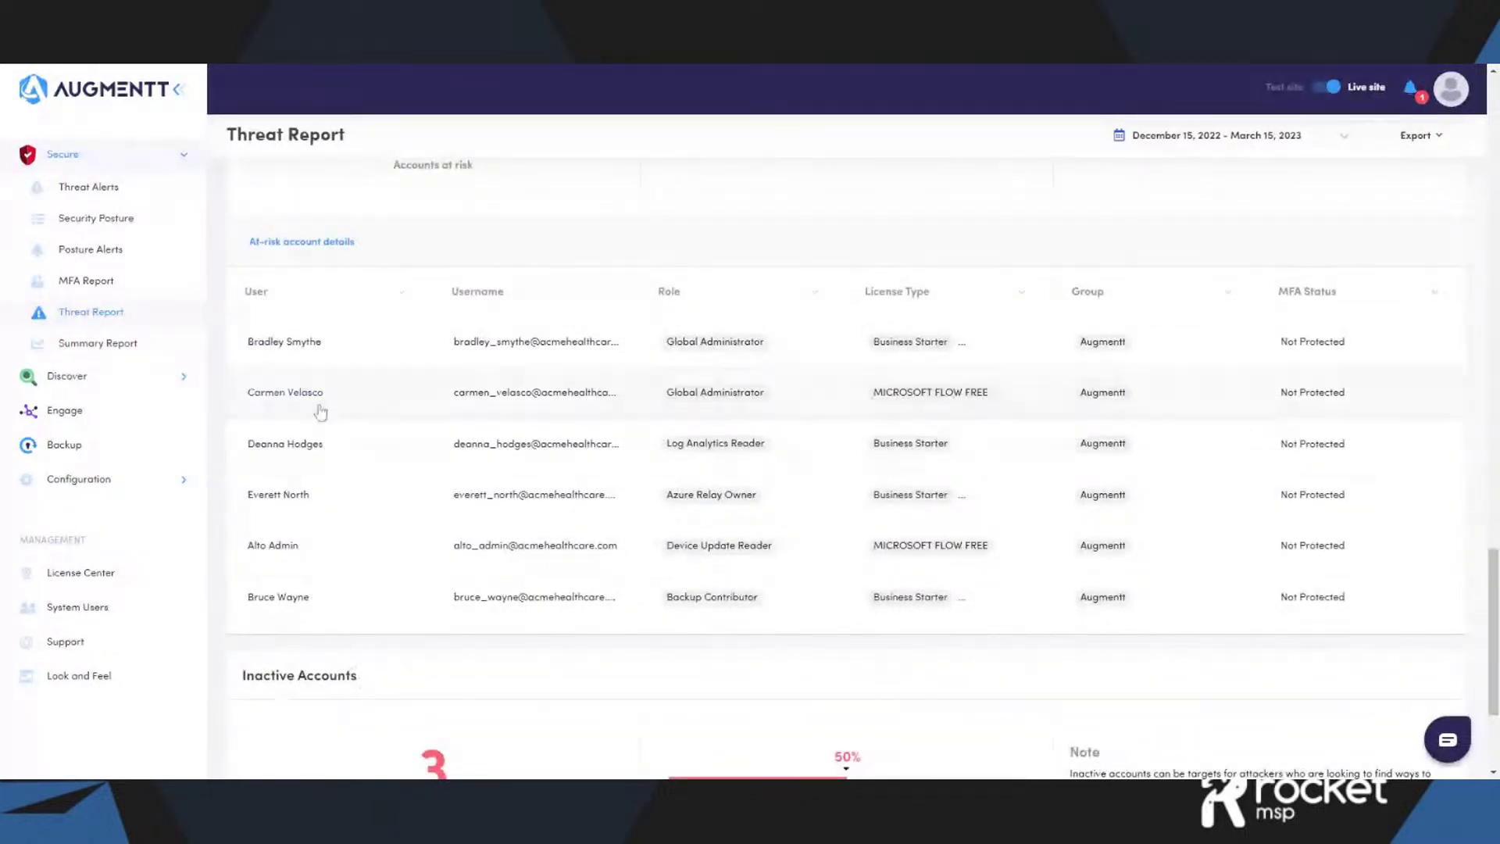
left_click(348, 243)
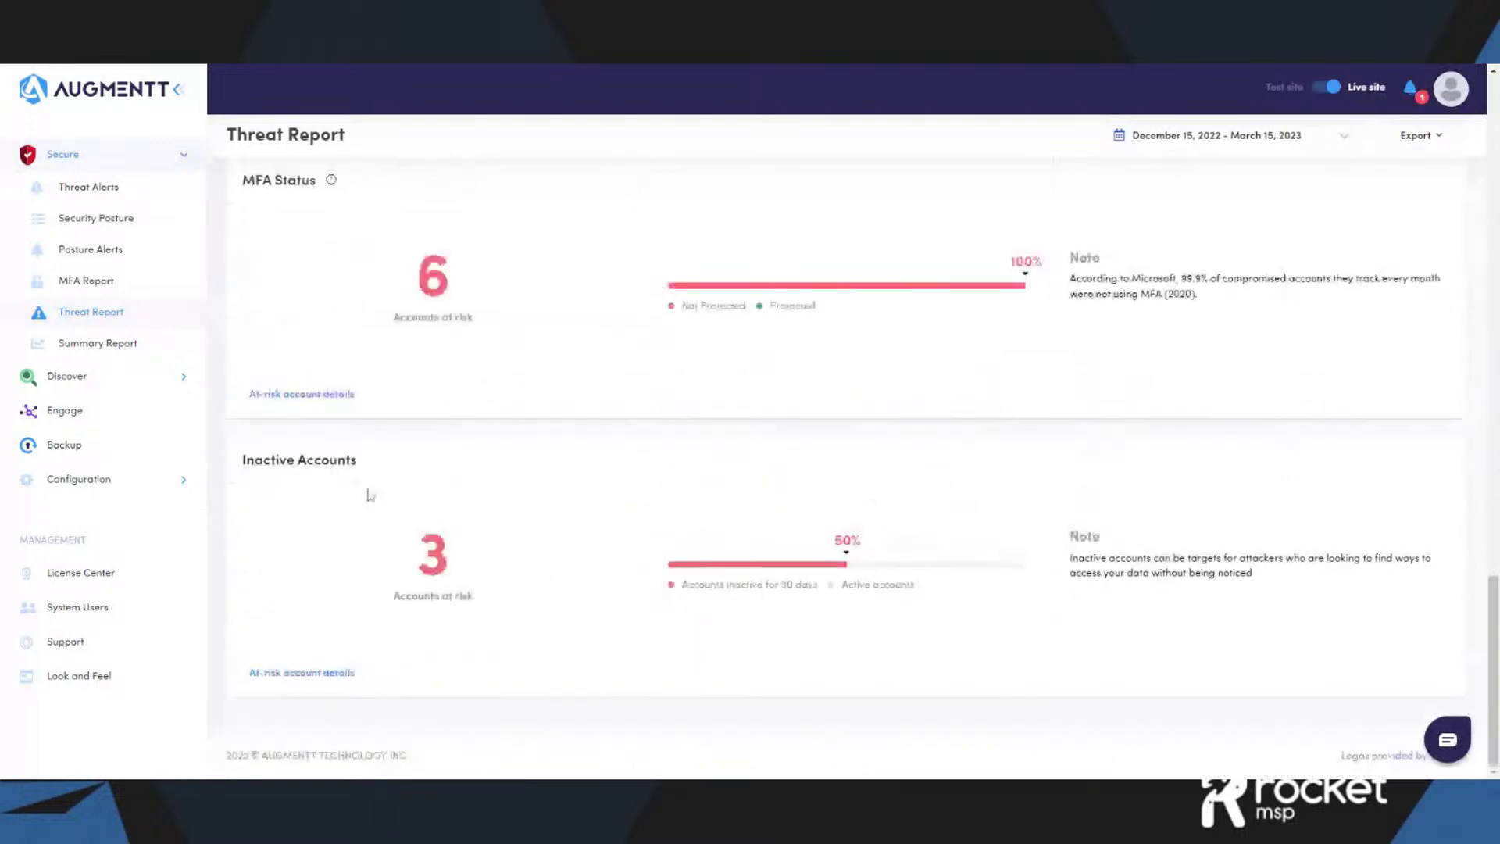
- Expand the Inactive Accounts list, then hide its at-risk account details and scroll back up
left_click(314, 682)
scroll(430, 602, "down", 1)
scroll(461, 594, "down", 2)
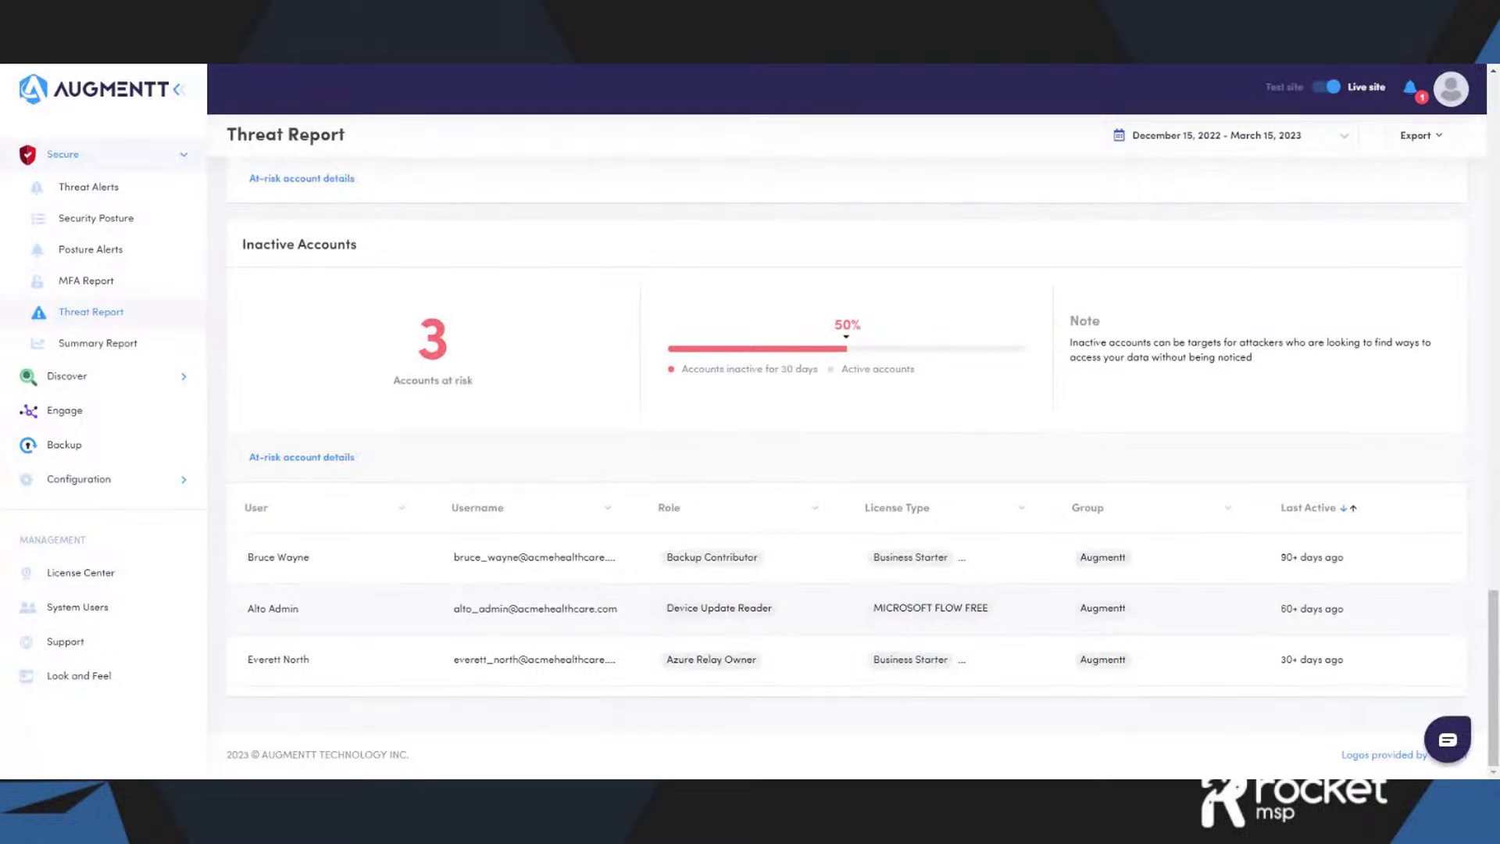
left_click(352, 462)
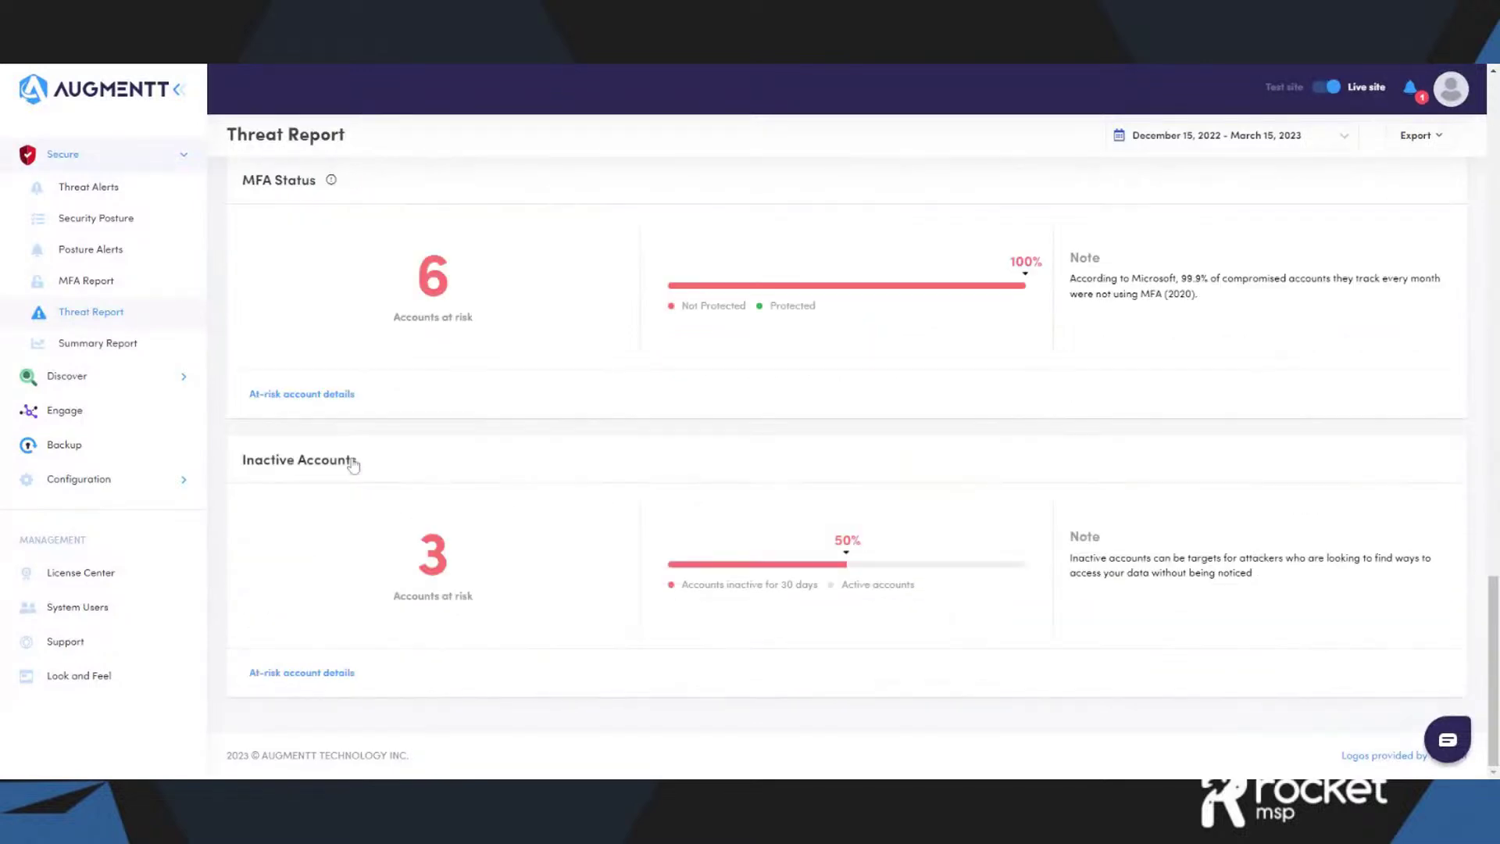
scroll(873, 552, "up", 20)
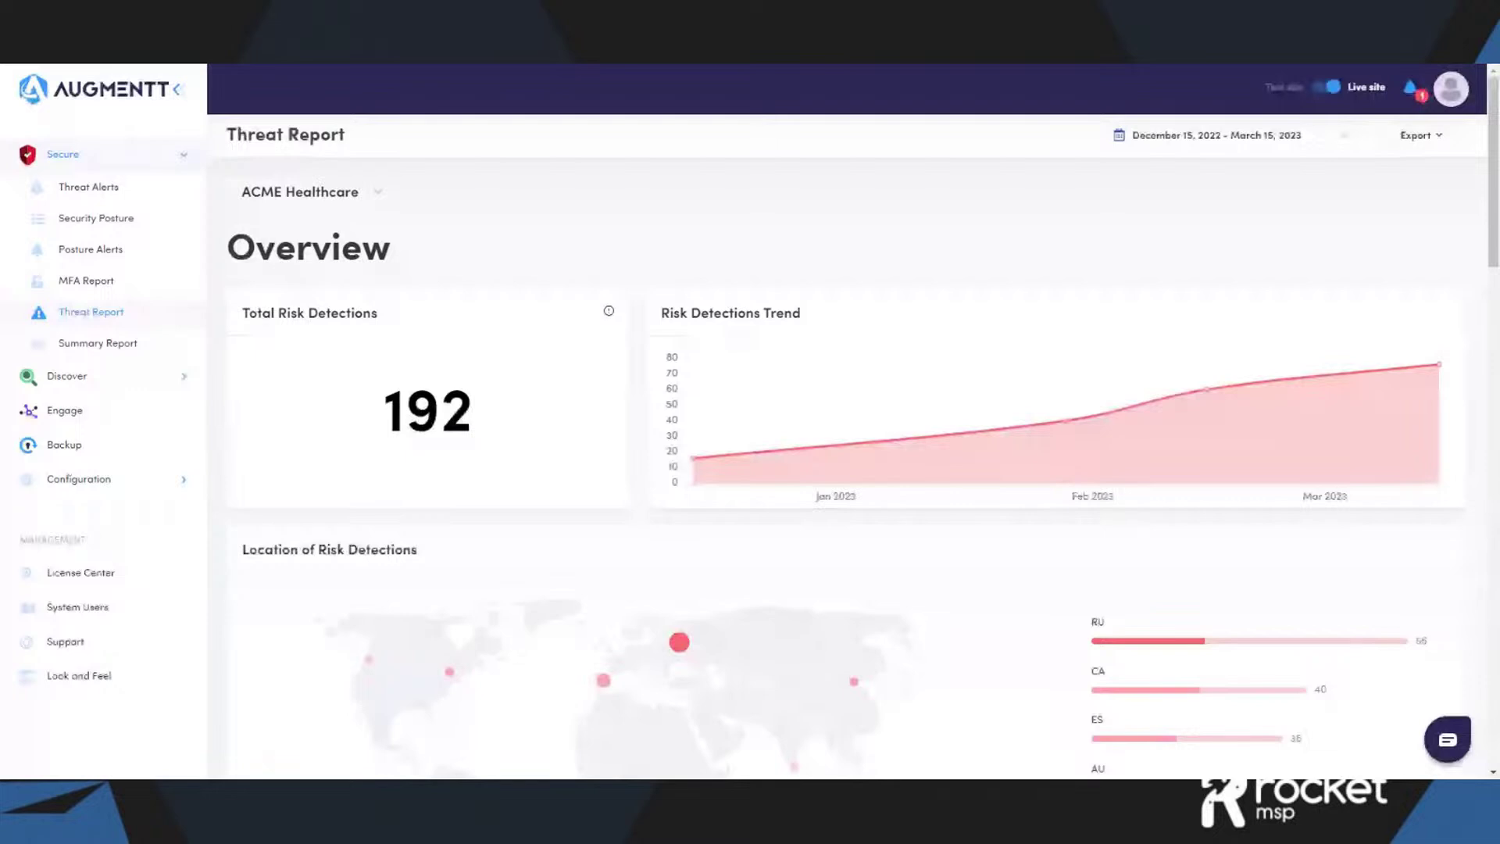
- Show Security Posture for All companies and browse the five company cards, including ACME Legal at 8/21
left_click(96, 218)
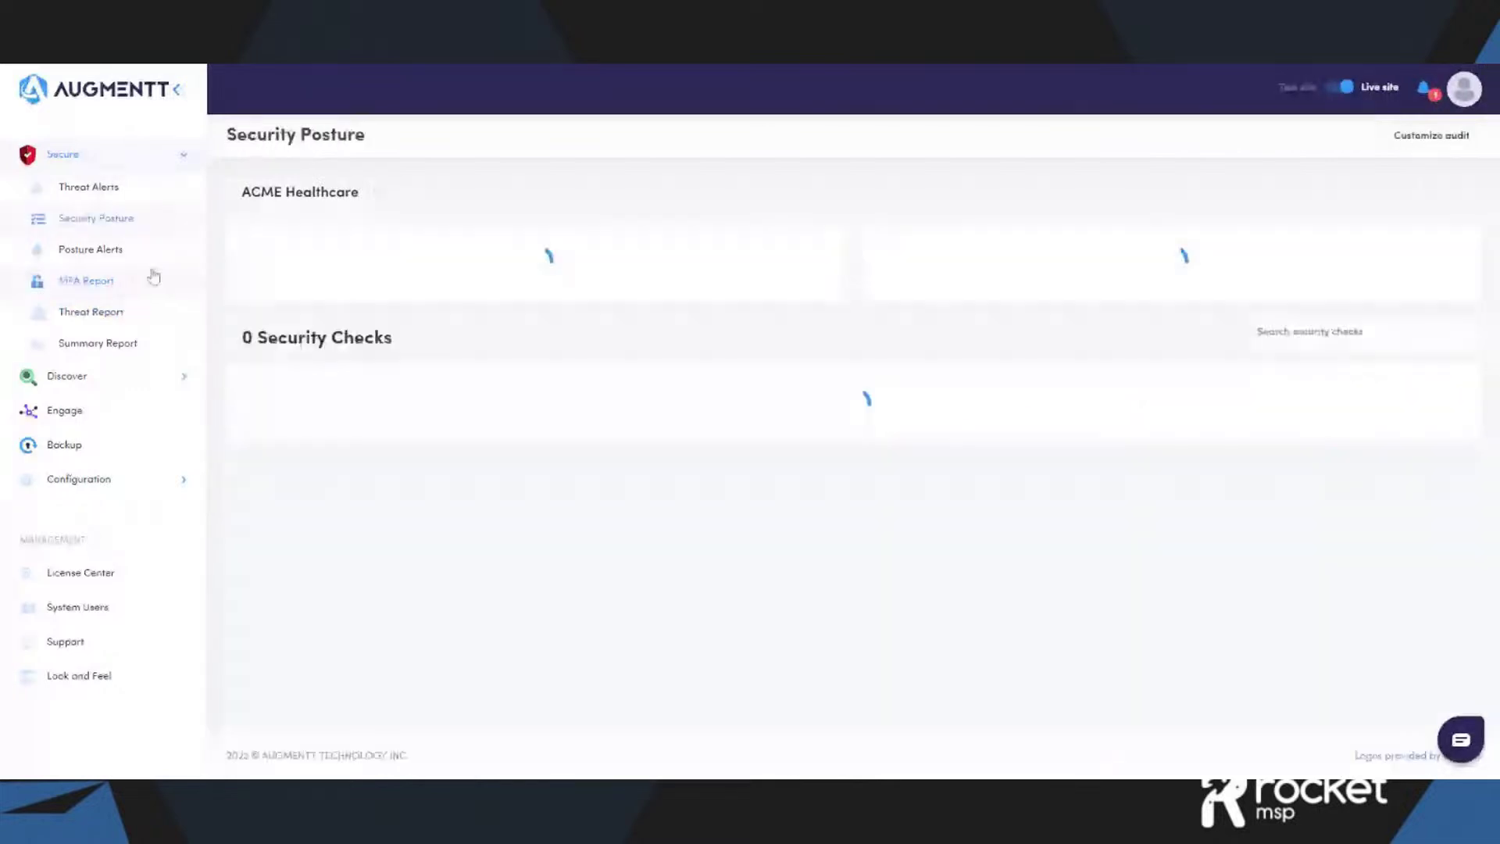
left_click(377, 192)
left_click(318, 233)
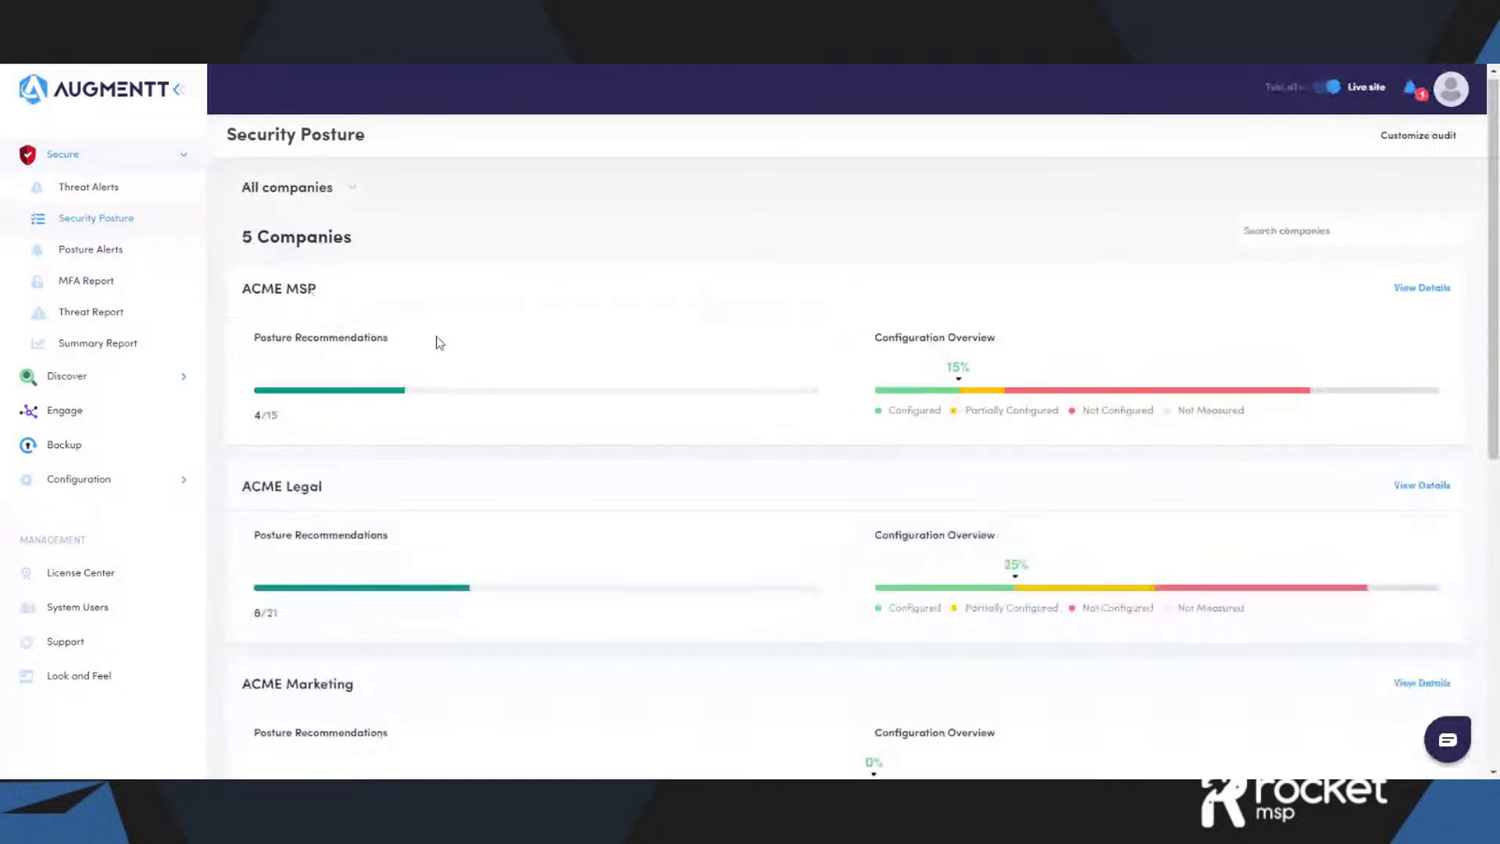
scroll(439, 343, "down", 1)
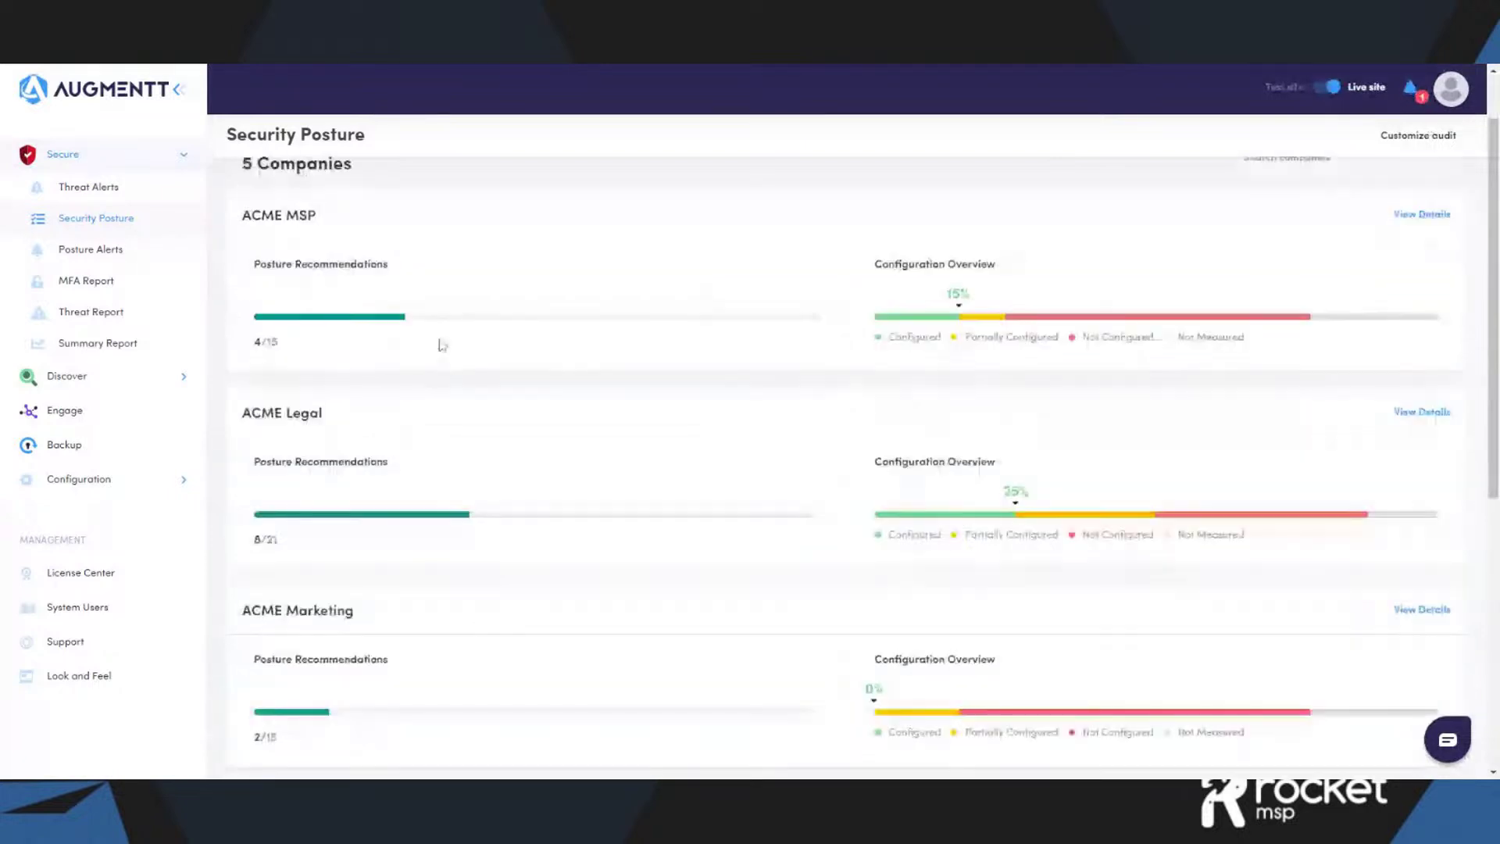
scroll(443, 345, "down", 3)
scroll(444, 353, "up", 2)
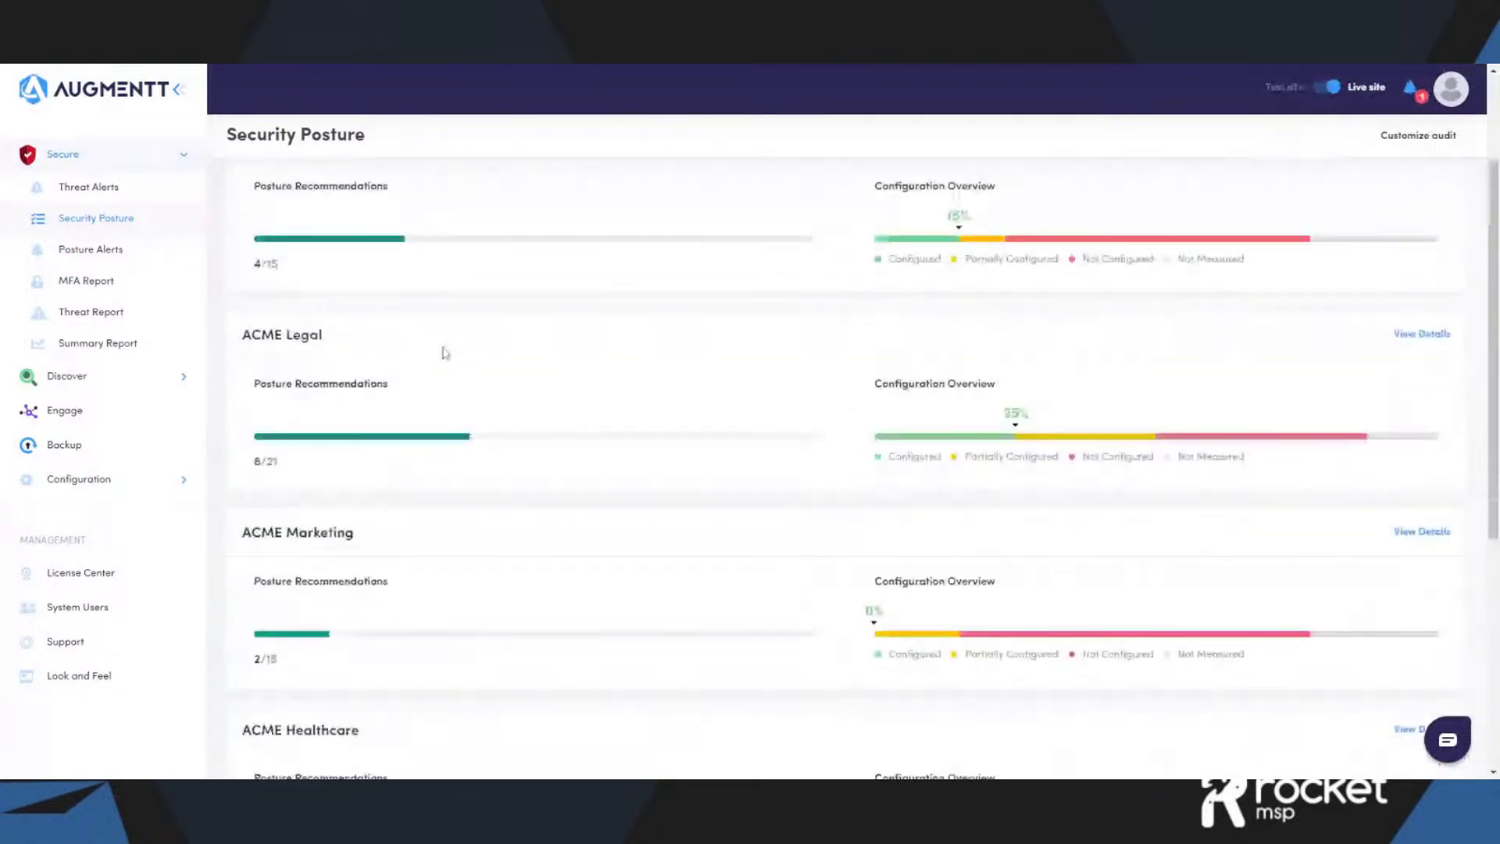
scroll(649, 352, "up", 2)
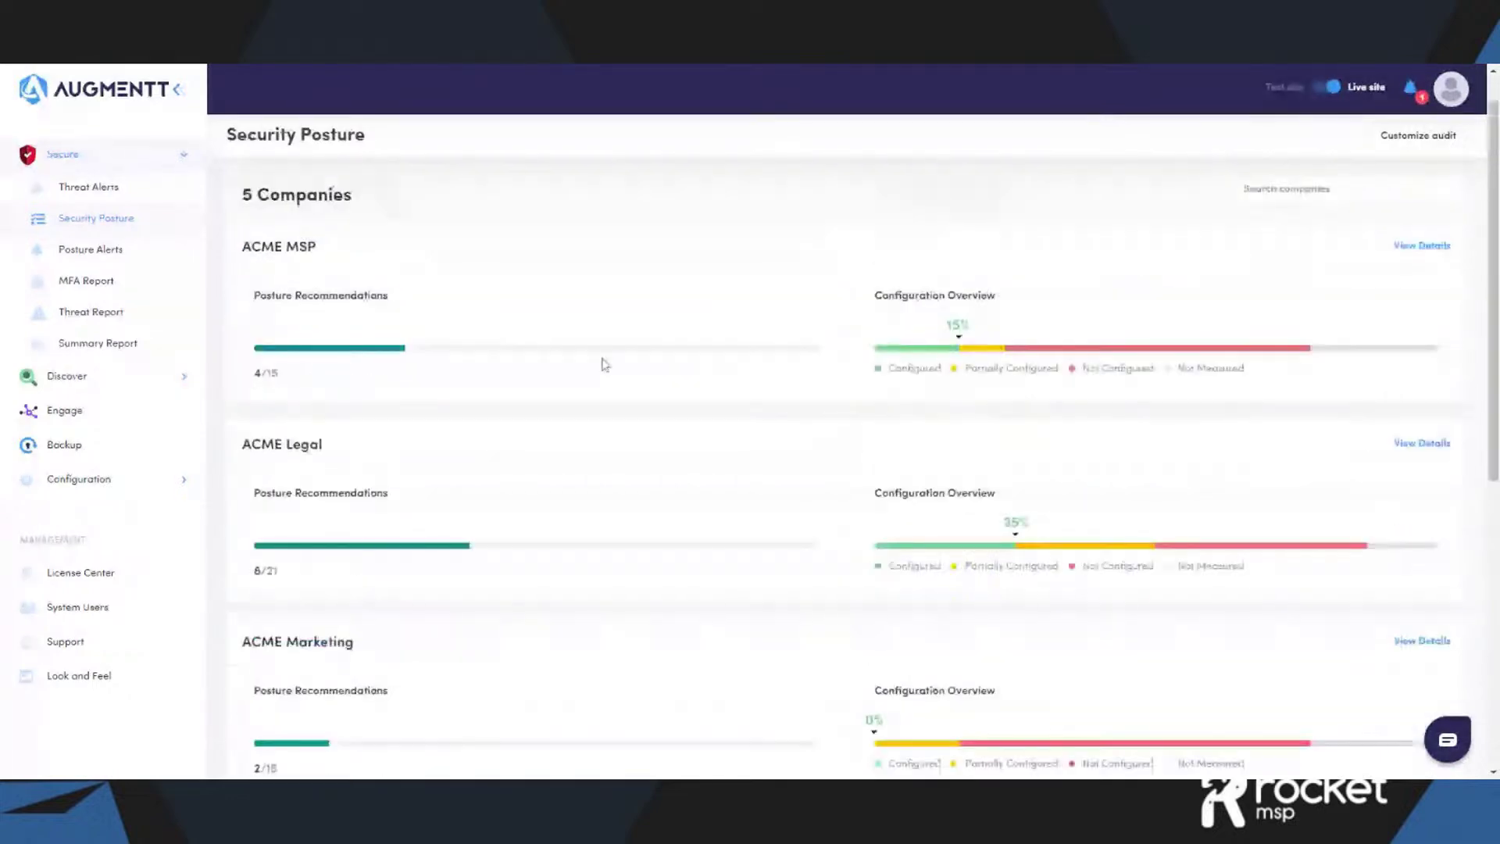
scroll(630, 429, "down", 2)
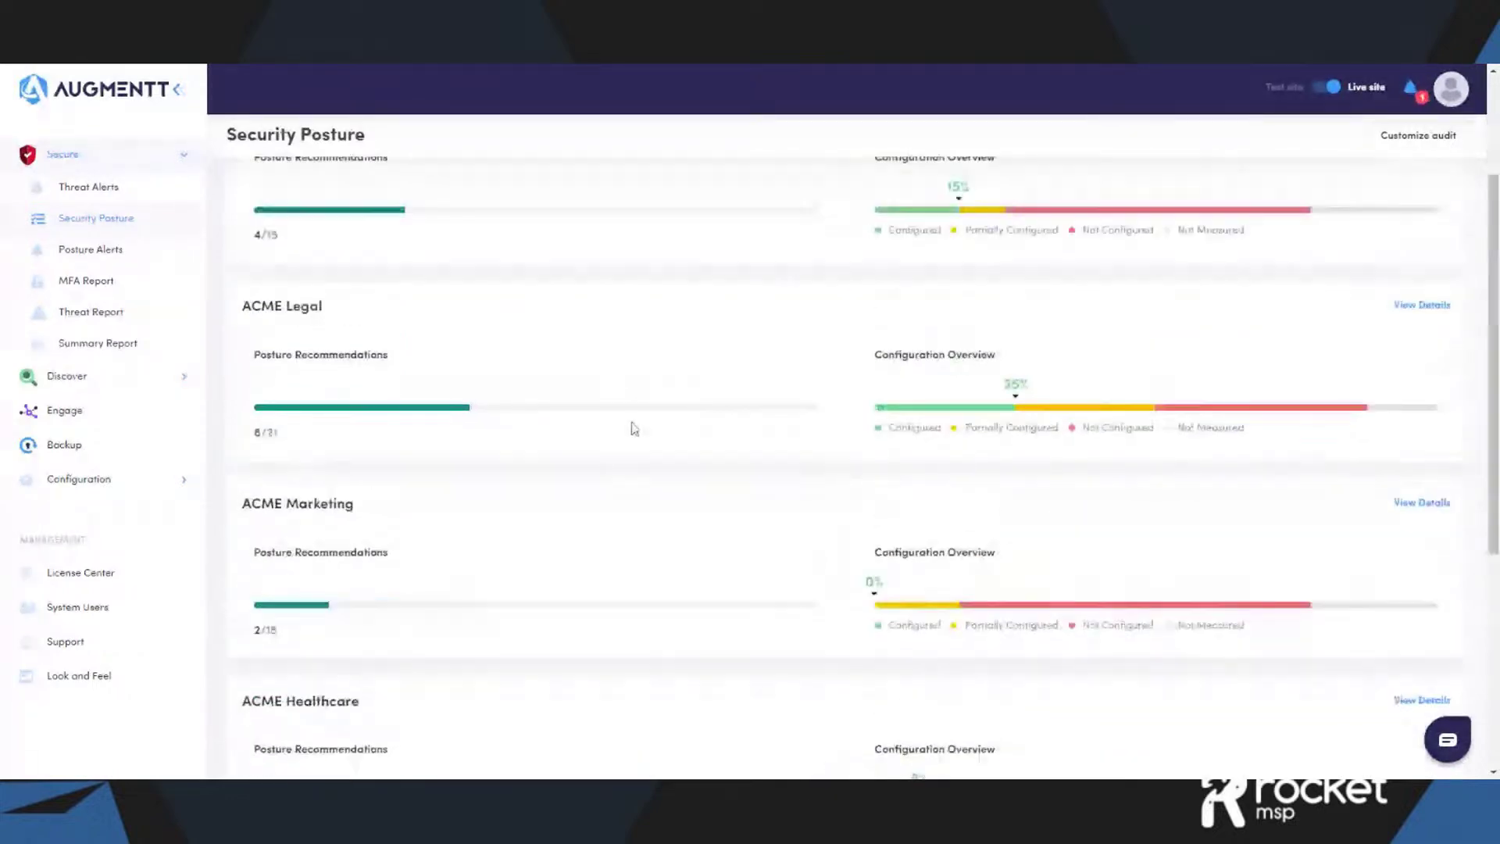
scroll(634, 428, "down", 1)
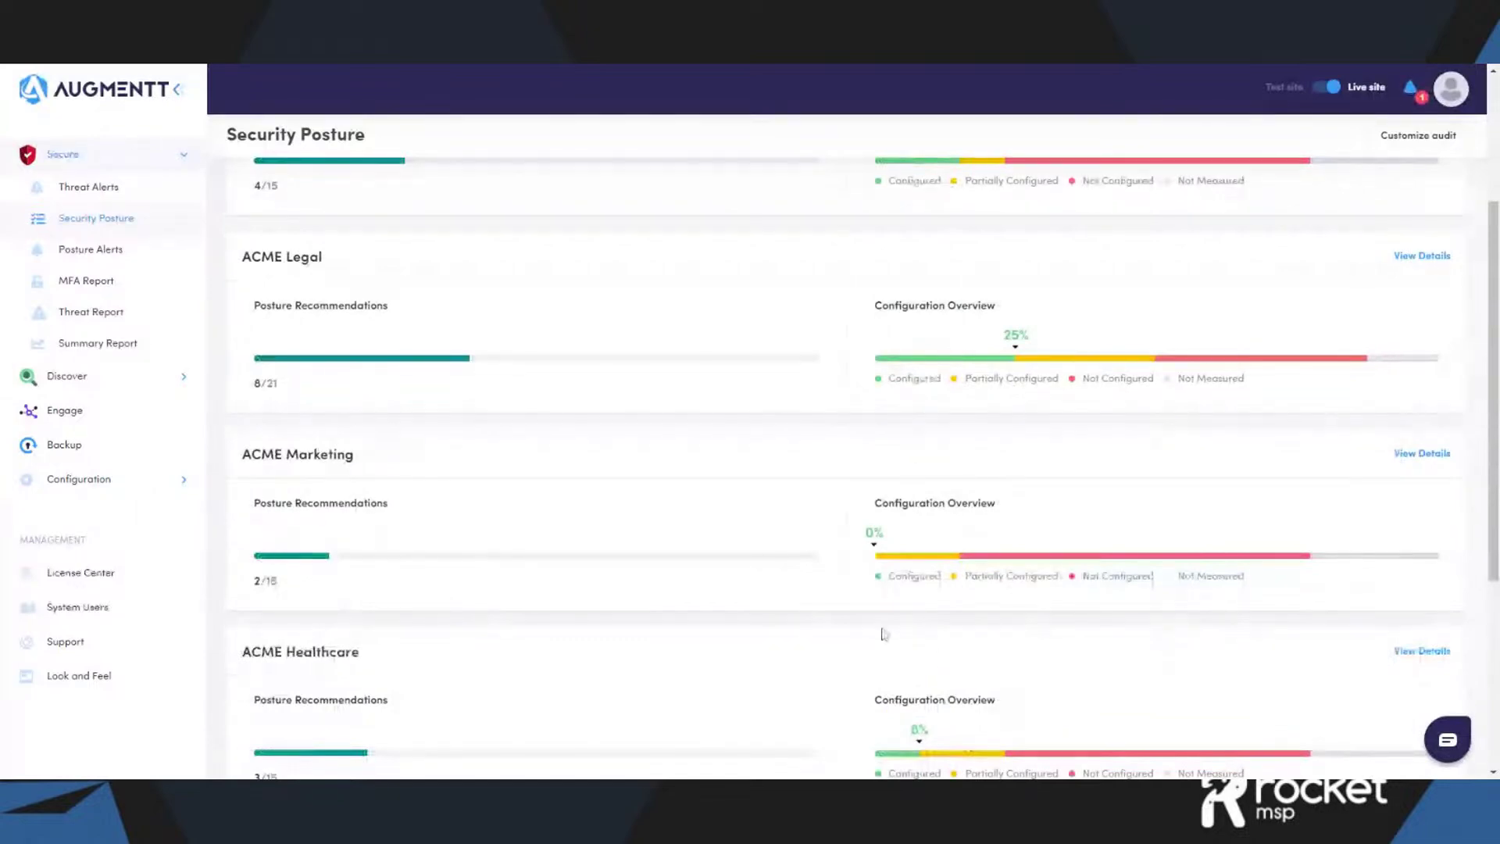
scroll(886, 620, "up", 2)
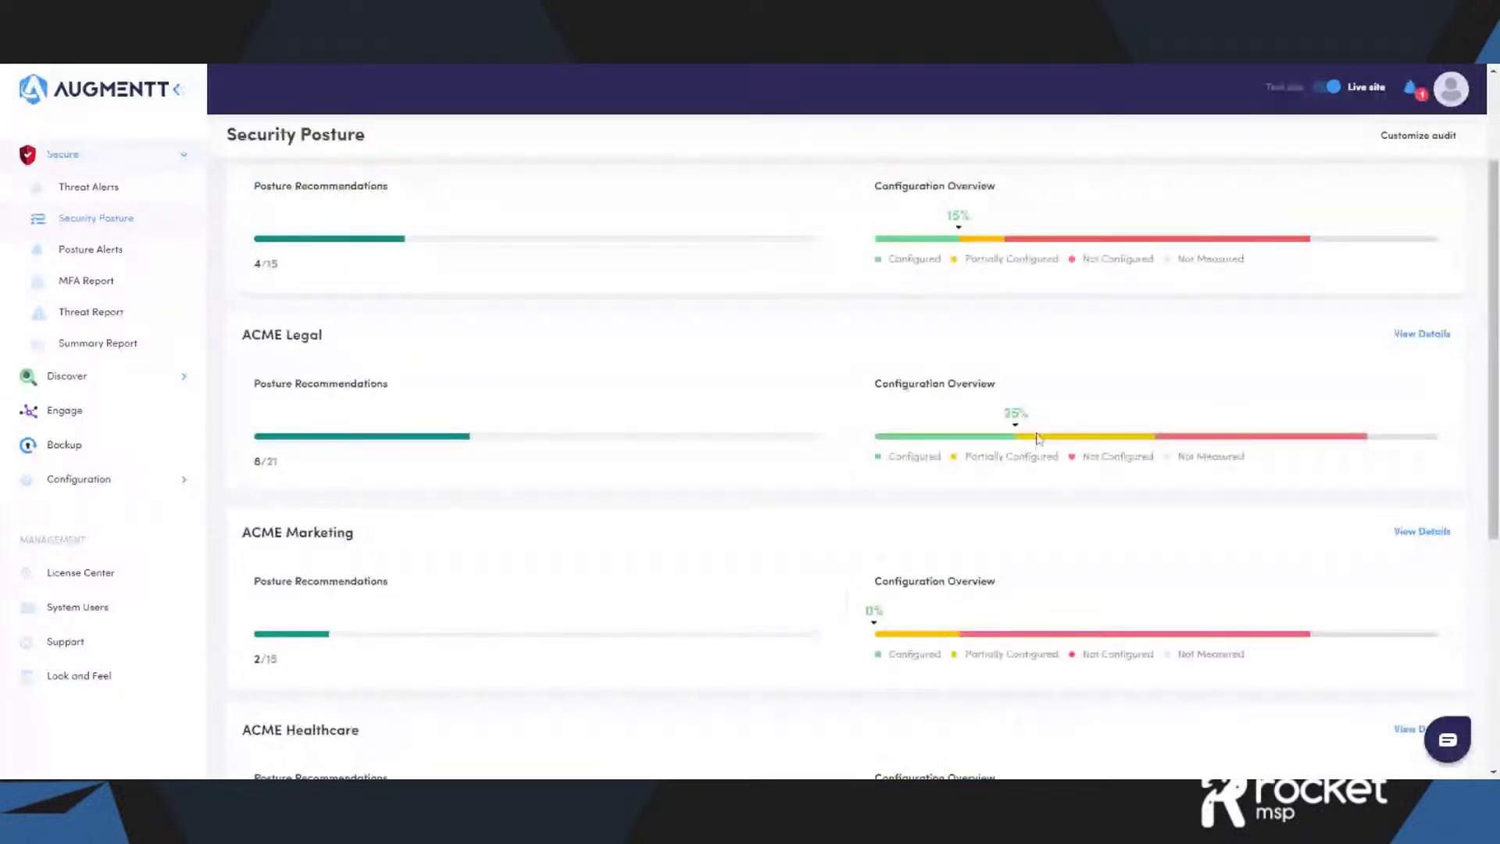
- Open ACME Legal's posture details and scroll down to its 16 security checks
left_click(1422, 334)
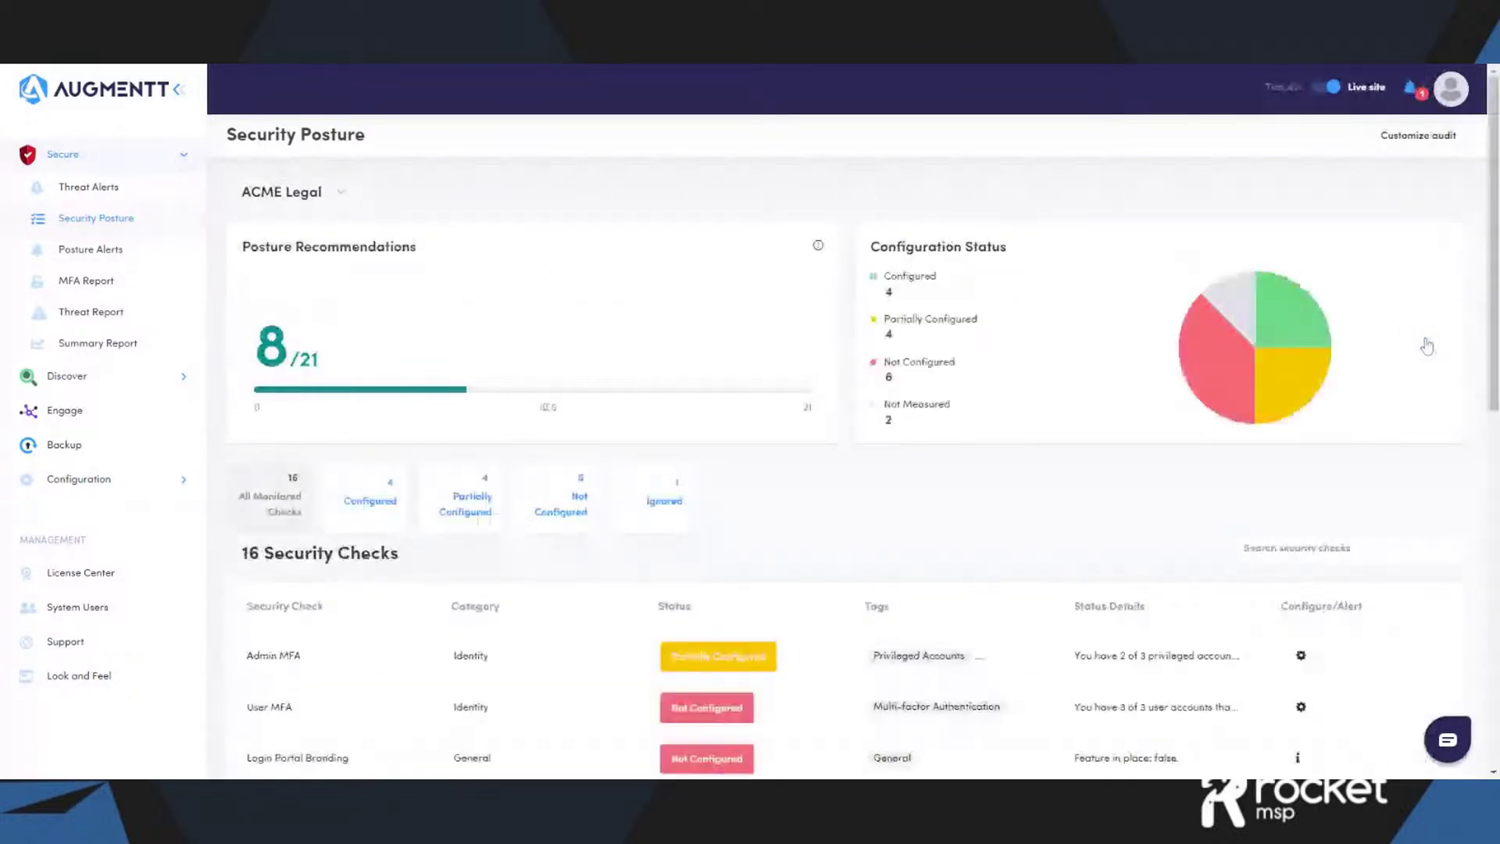
mouse_move(1223, 384)
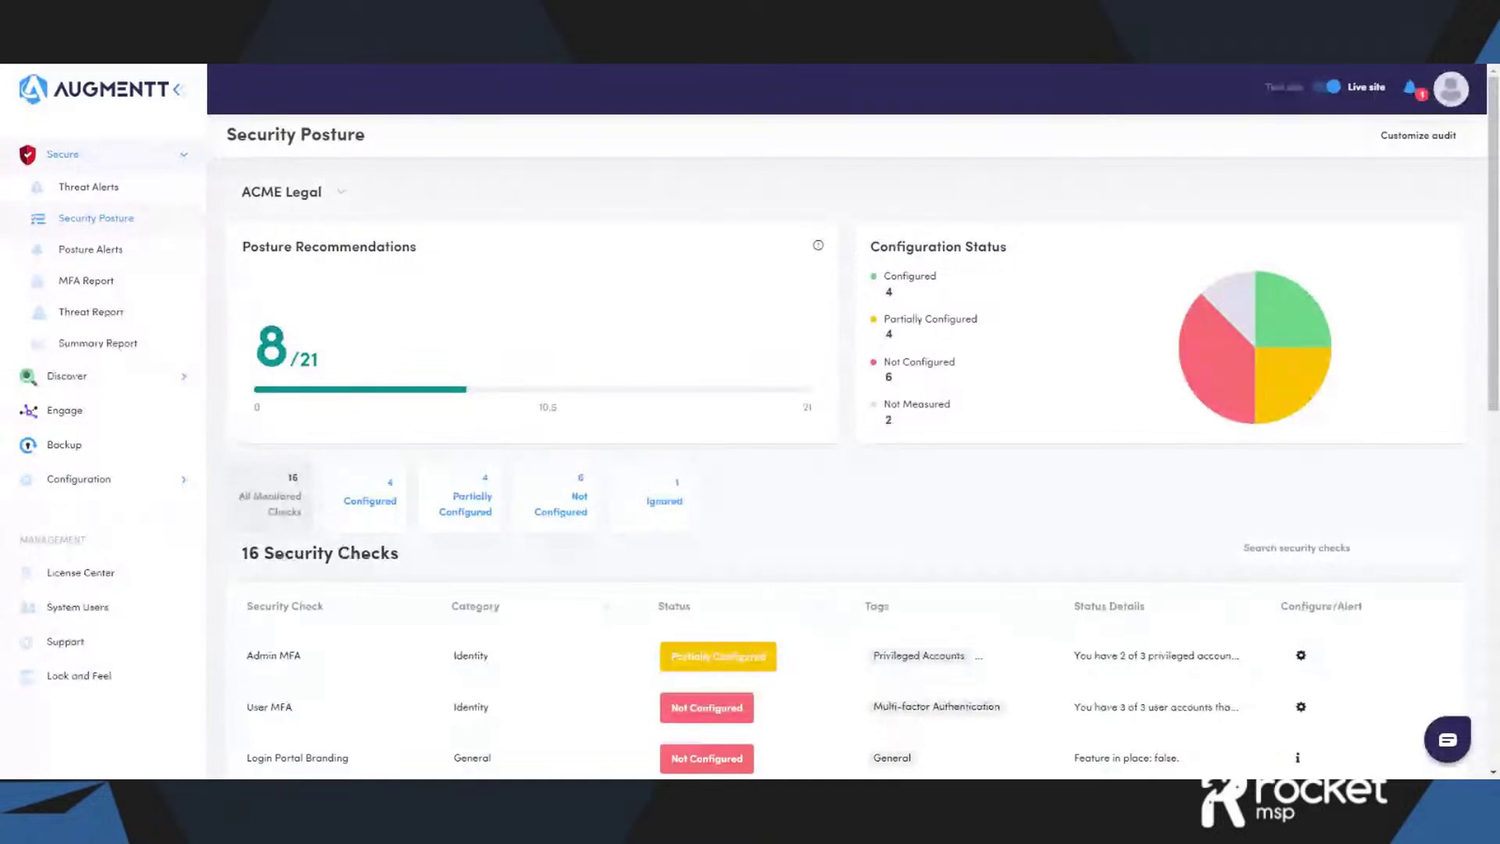
scroll(449, 500, "down", 3)
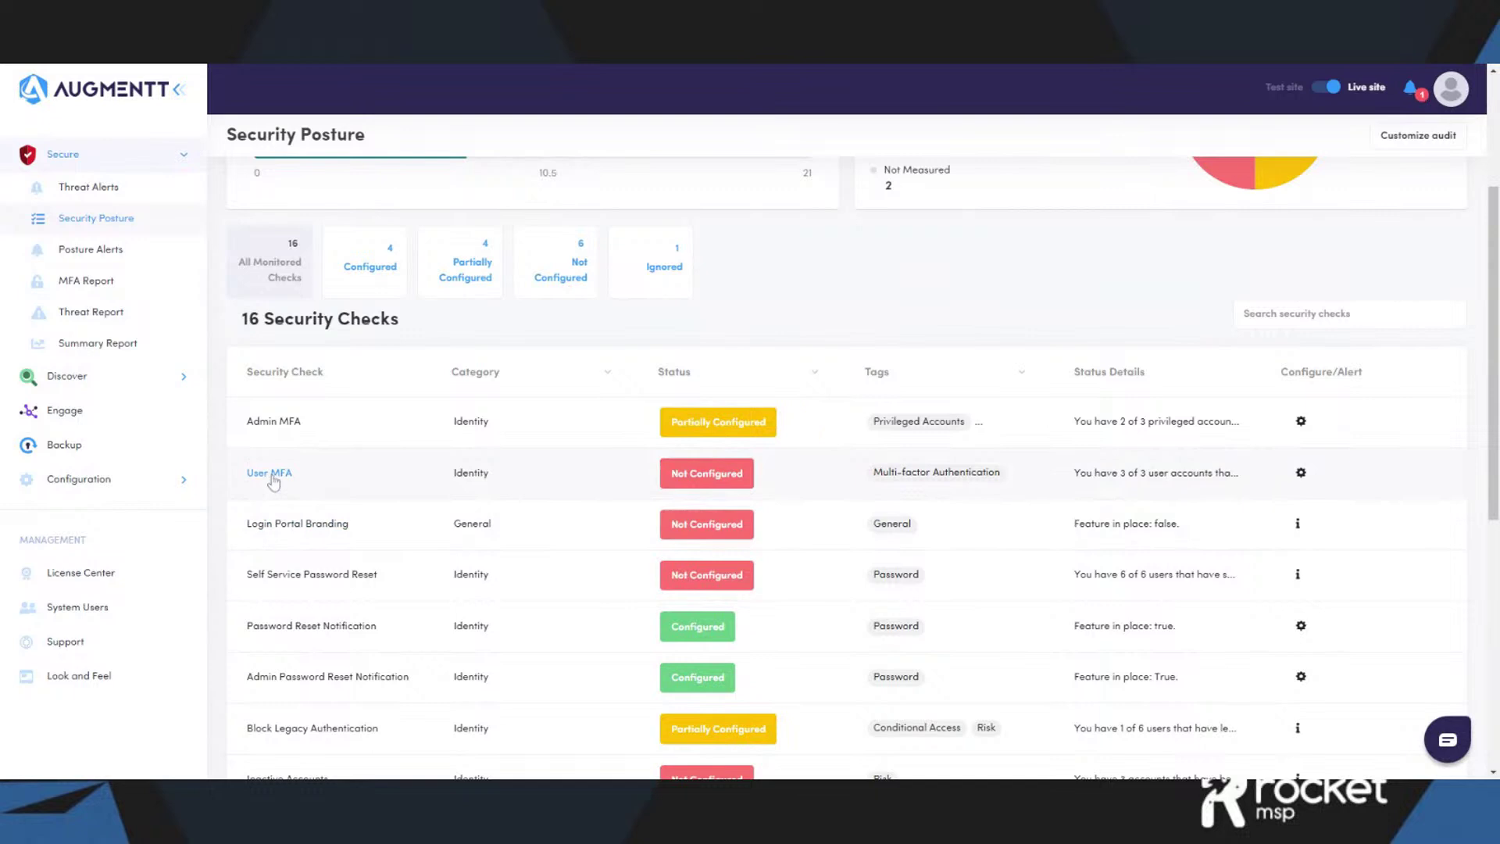
- Open the User MFA check's audit, showing Not Configured with 3 non-compliant accounts
left_click(271, 475)
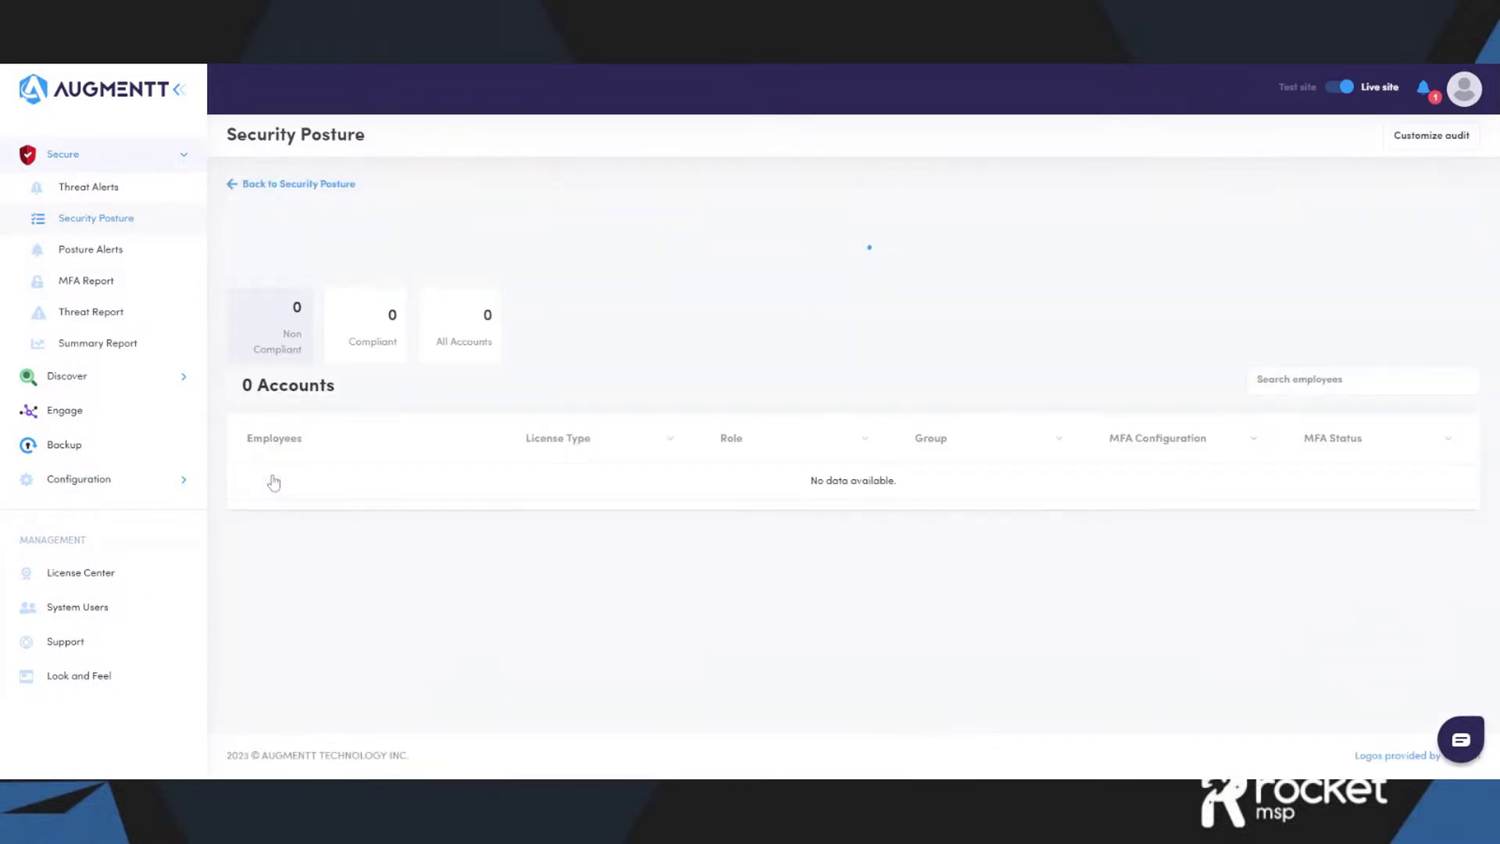
left_click_drag(1242, 365, 684, 337)
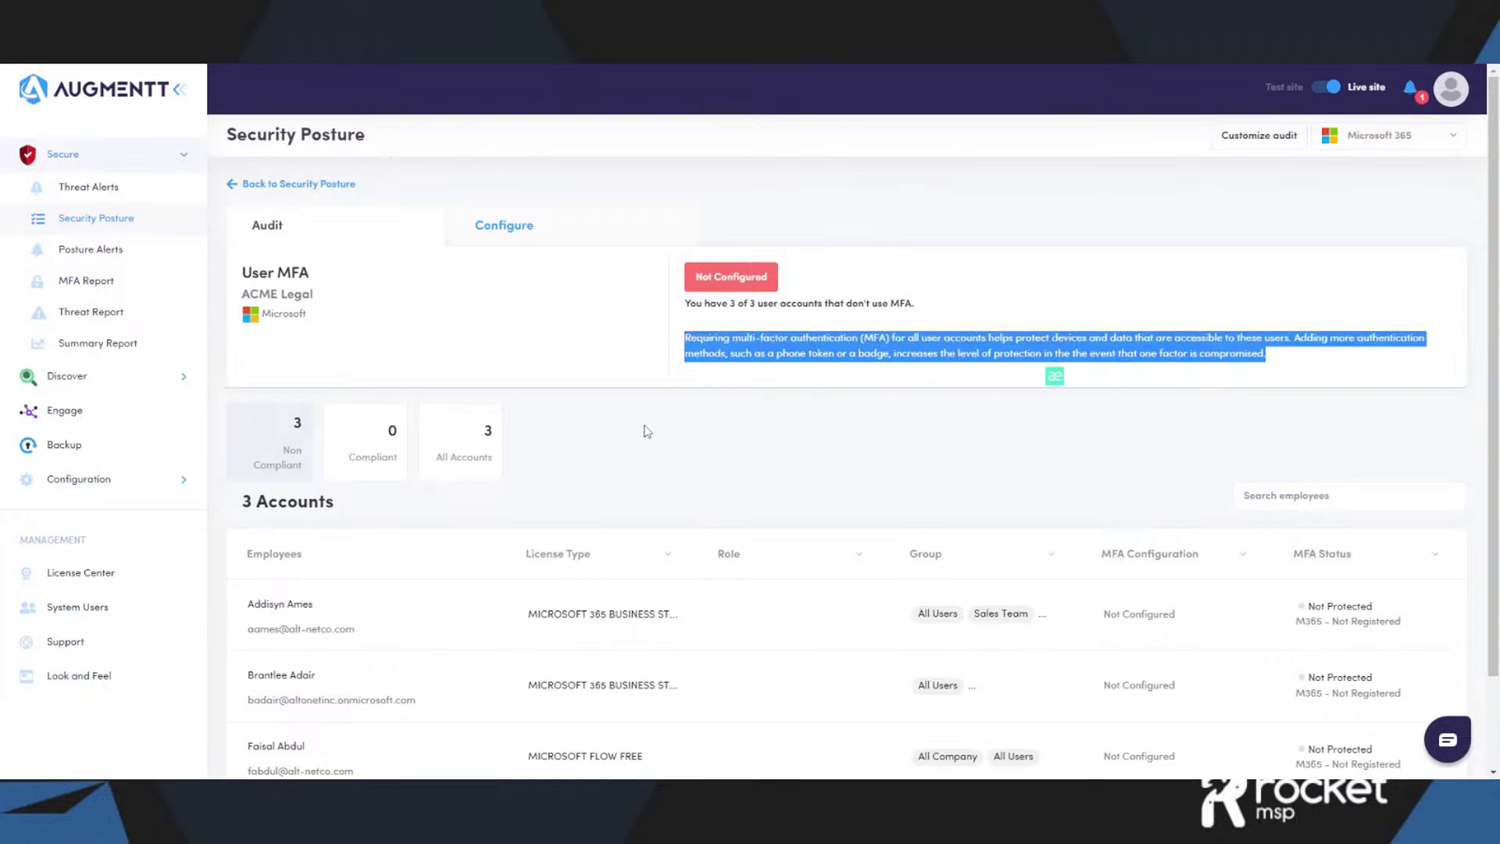
left_click(491, 524)
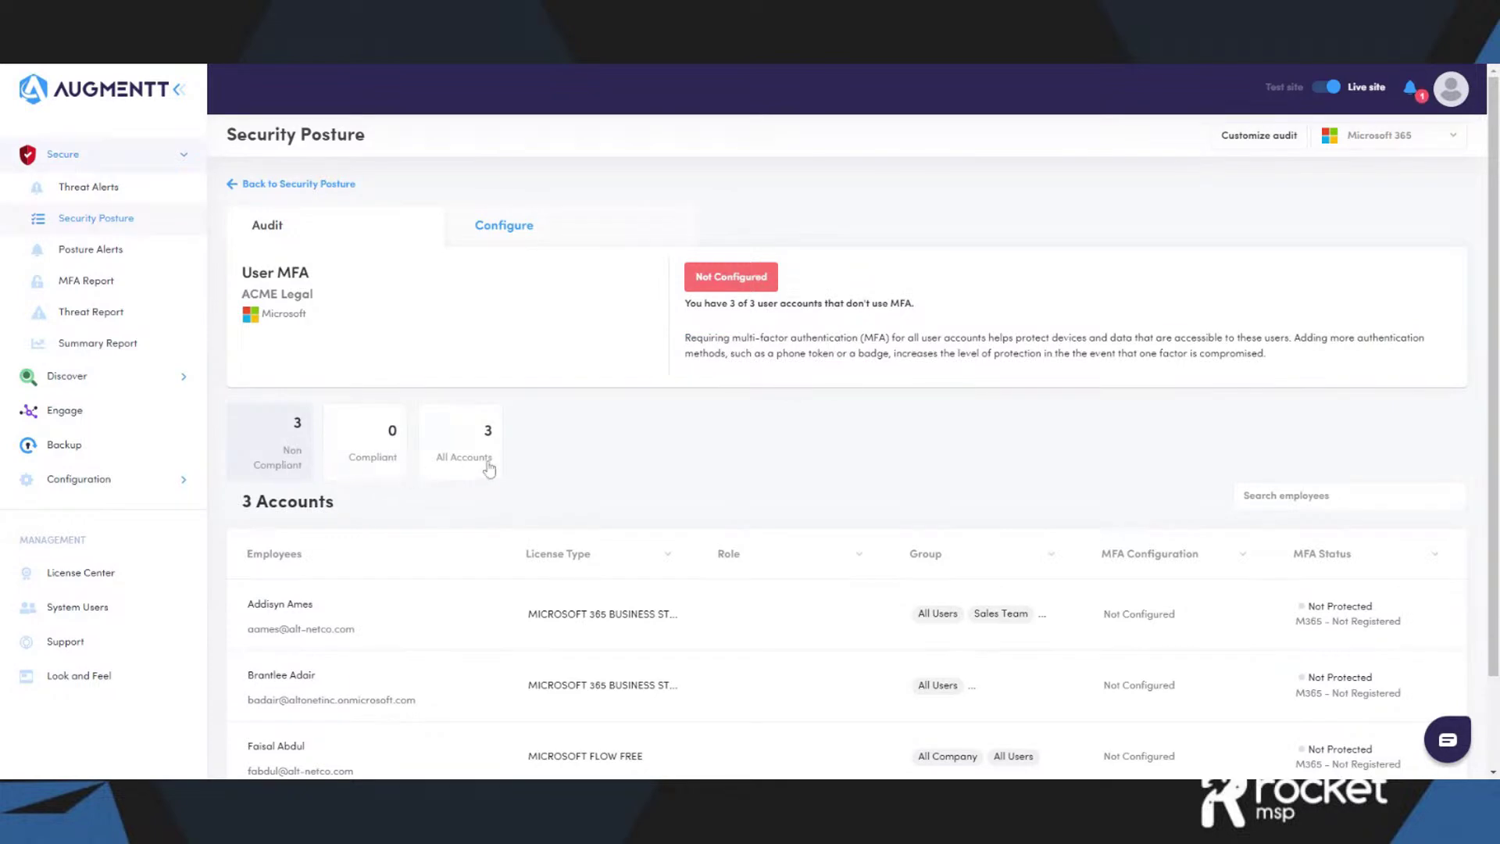
scroll(570, 469, "down", 1)
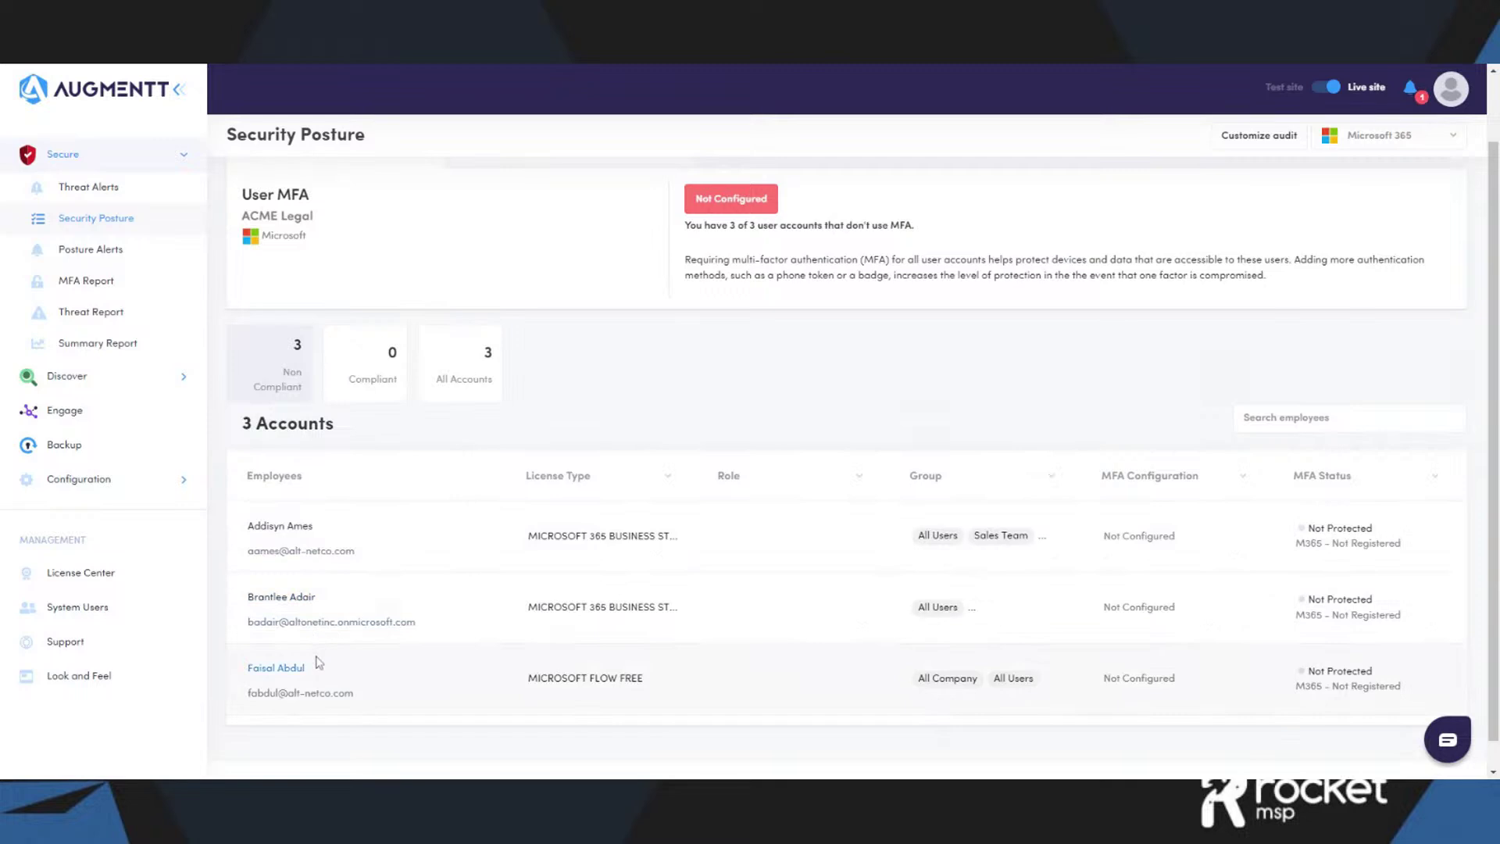
scroll(406, 636, "up", 1)
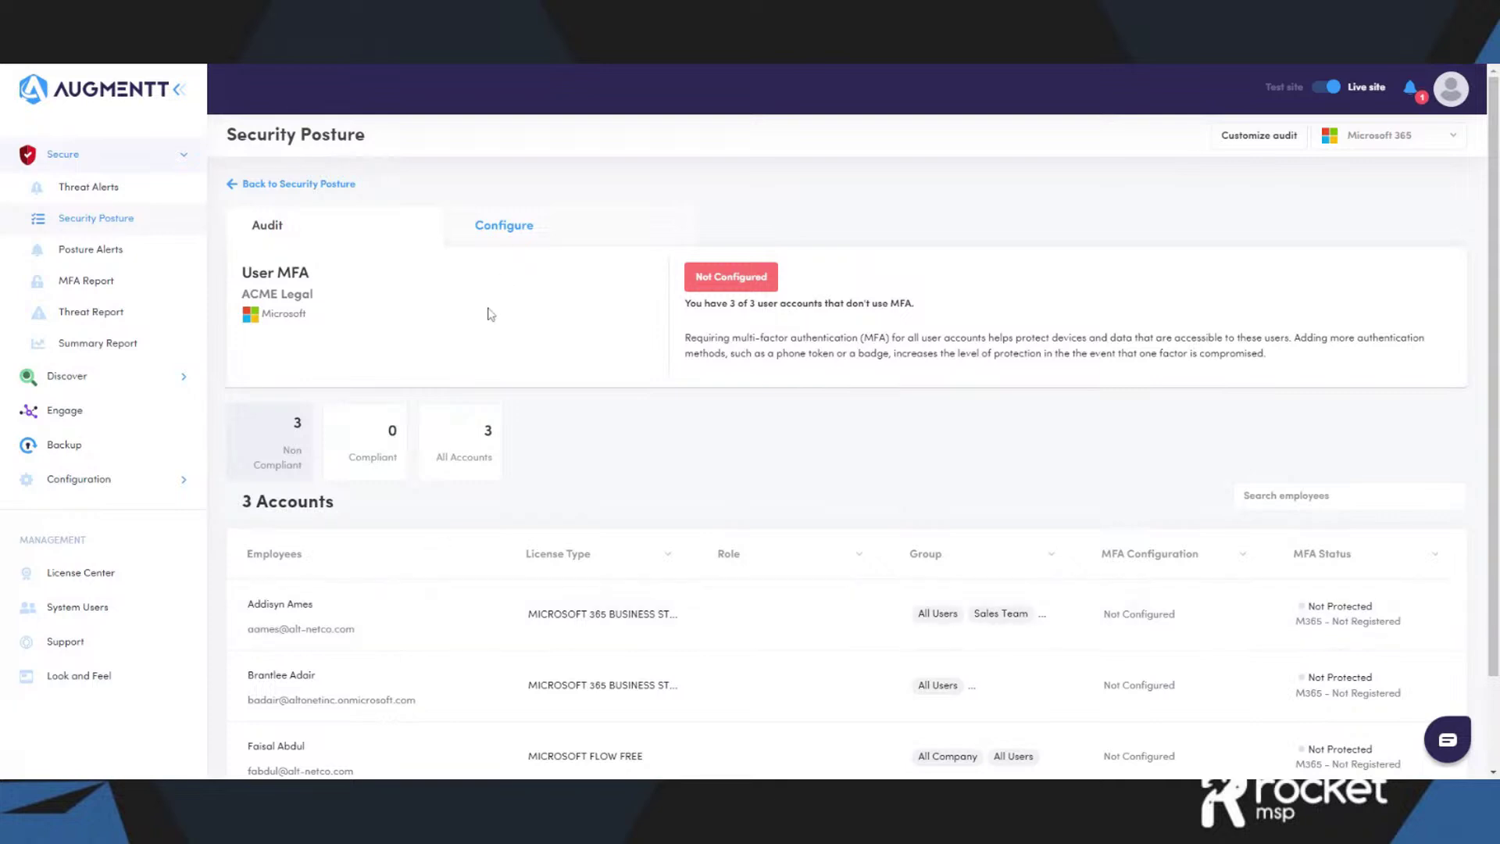
- In User MFA configuration, start and cancel a new CA policy, then view Azure Per User status
left_click(534, 234)
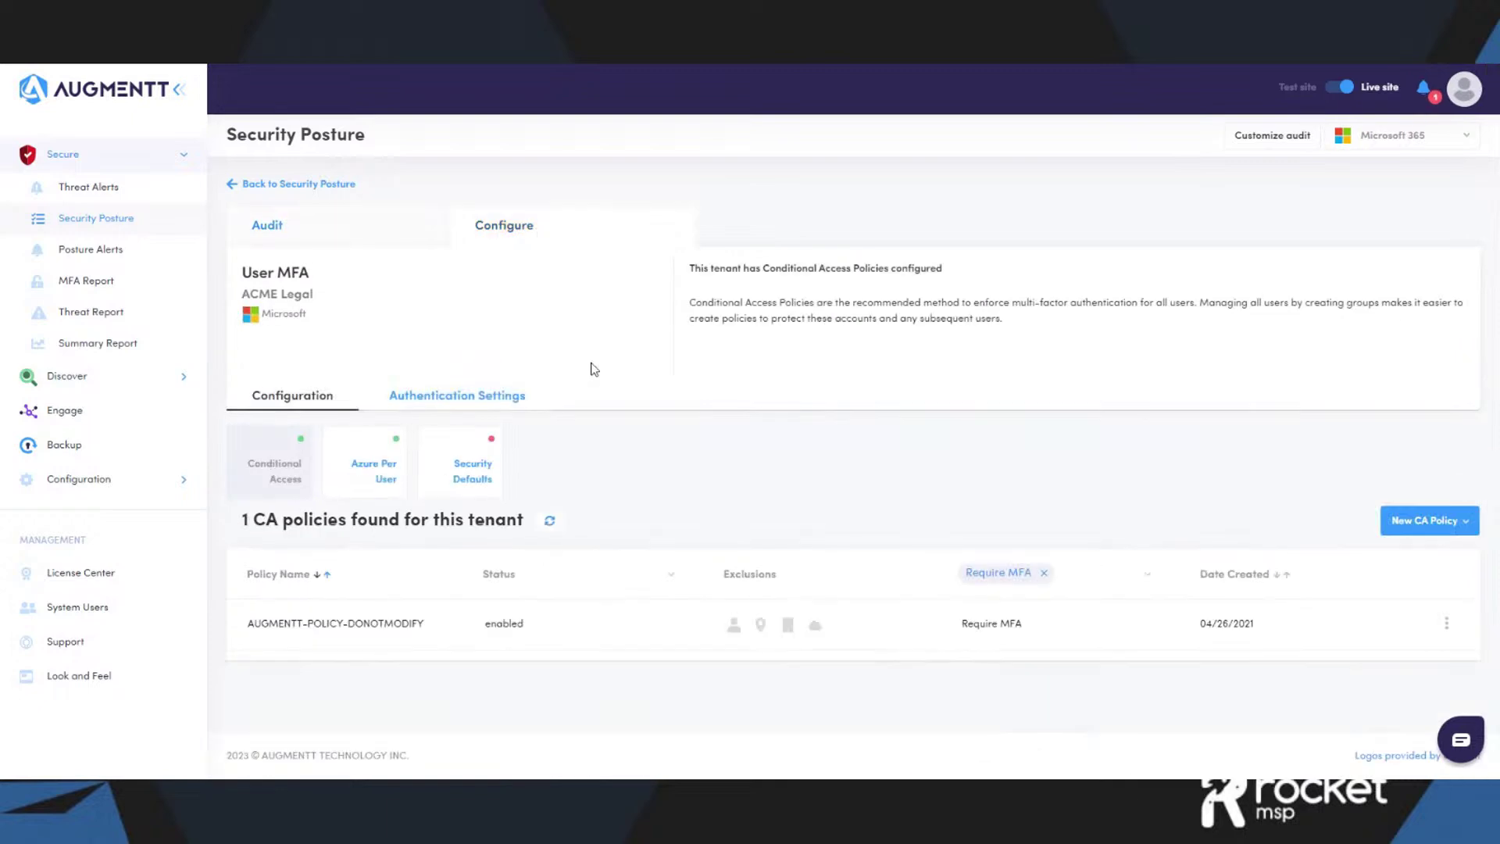
left_click(1409, 533)
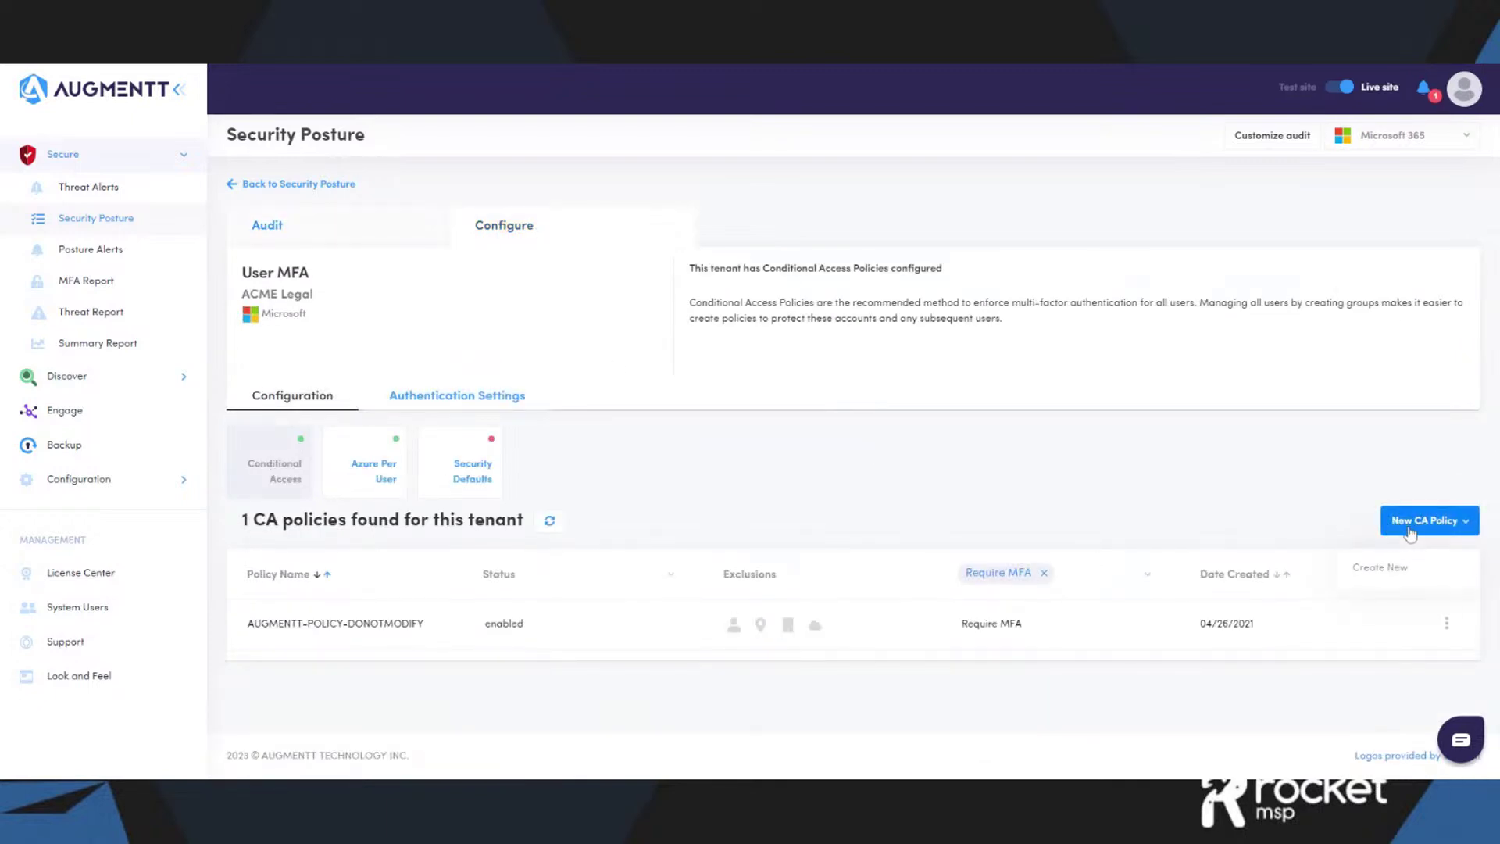
left_click(1407, 567)
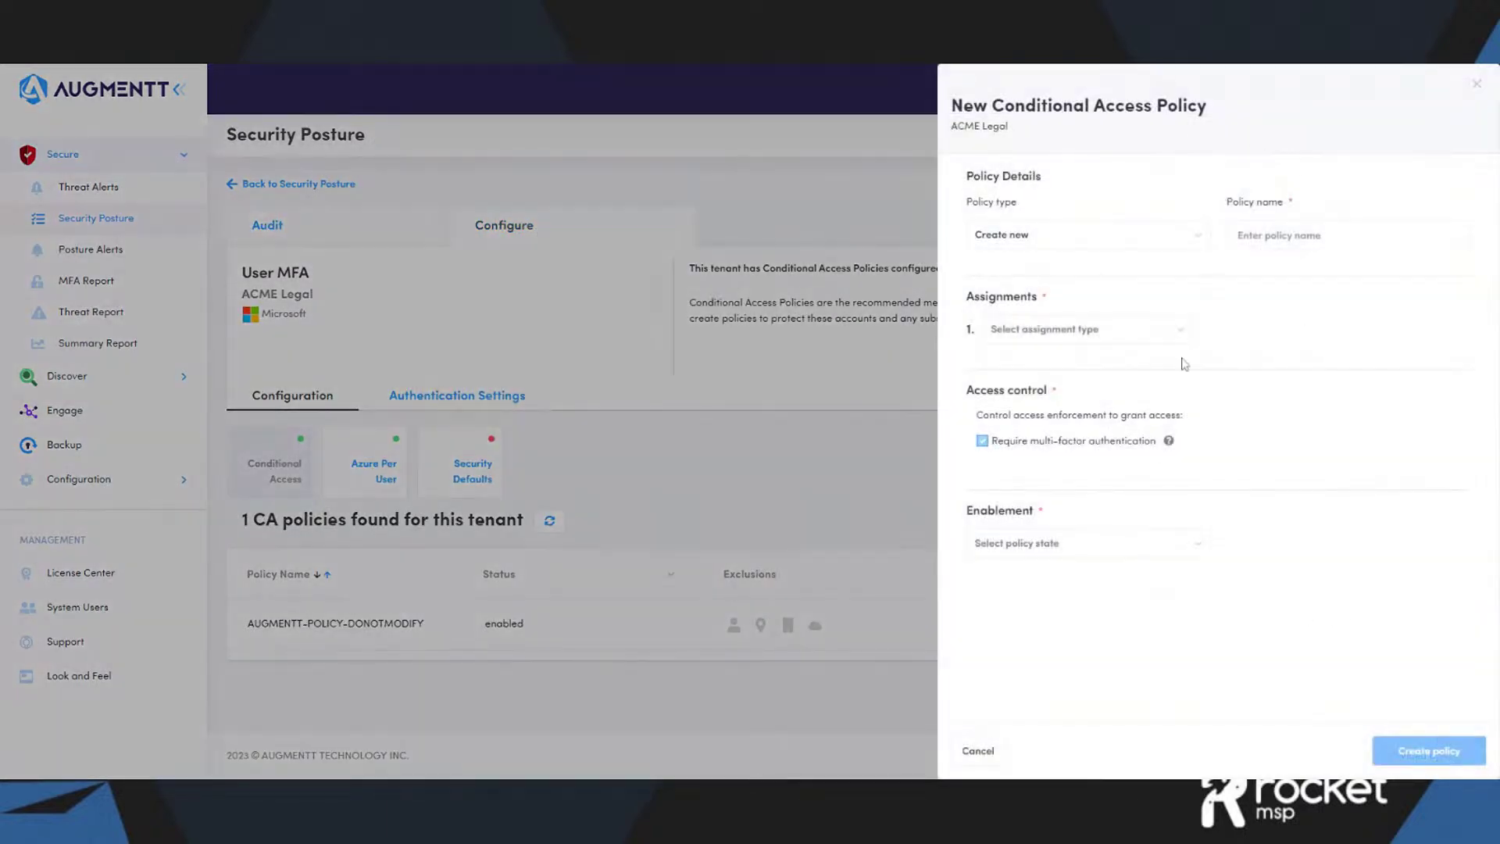
left_click(983, 752)
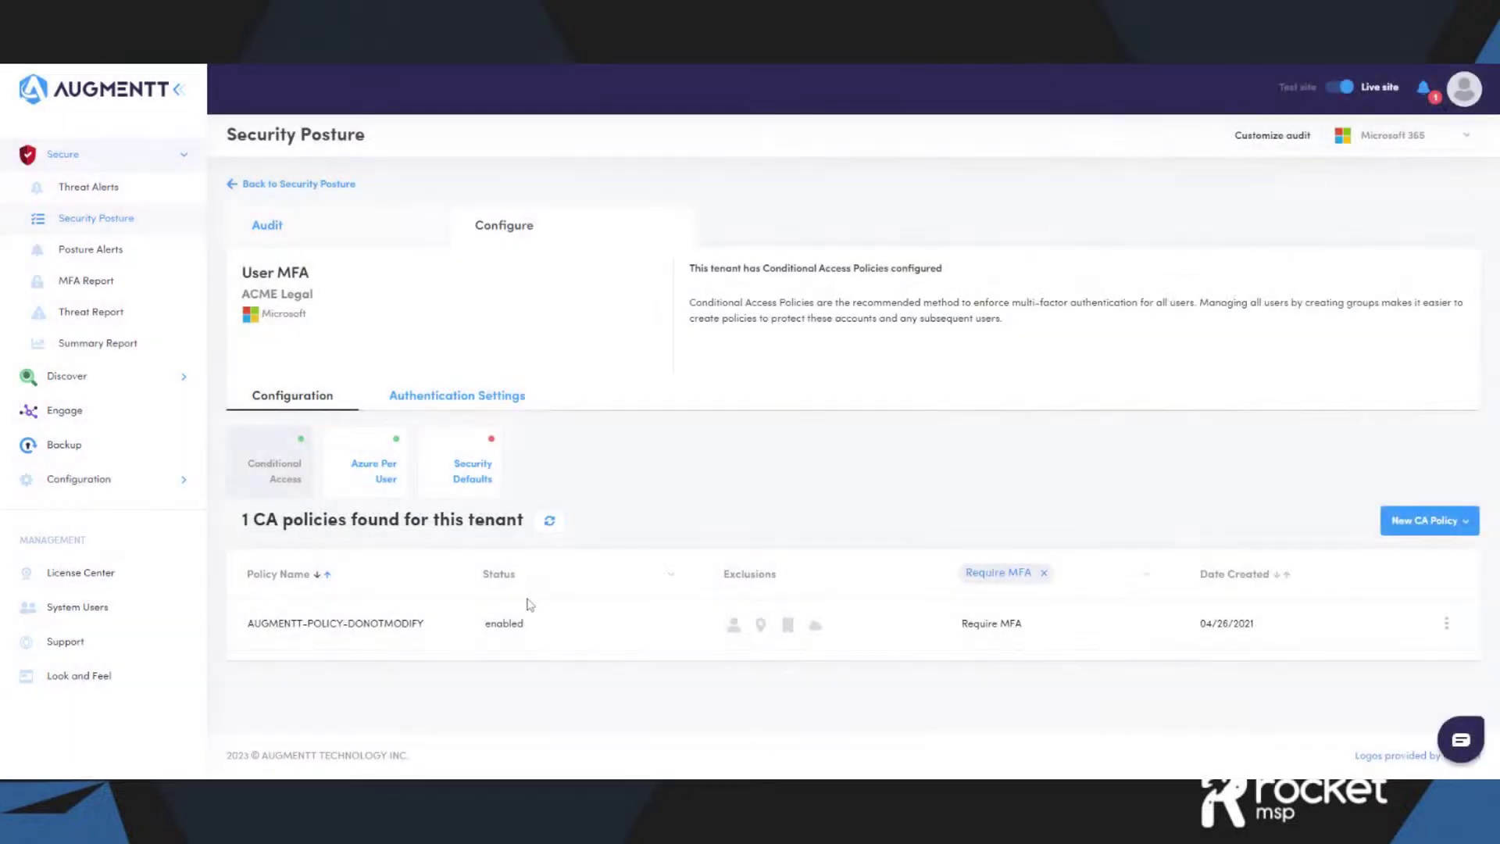
left_click(383, 480)
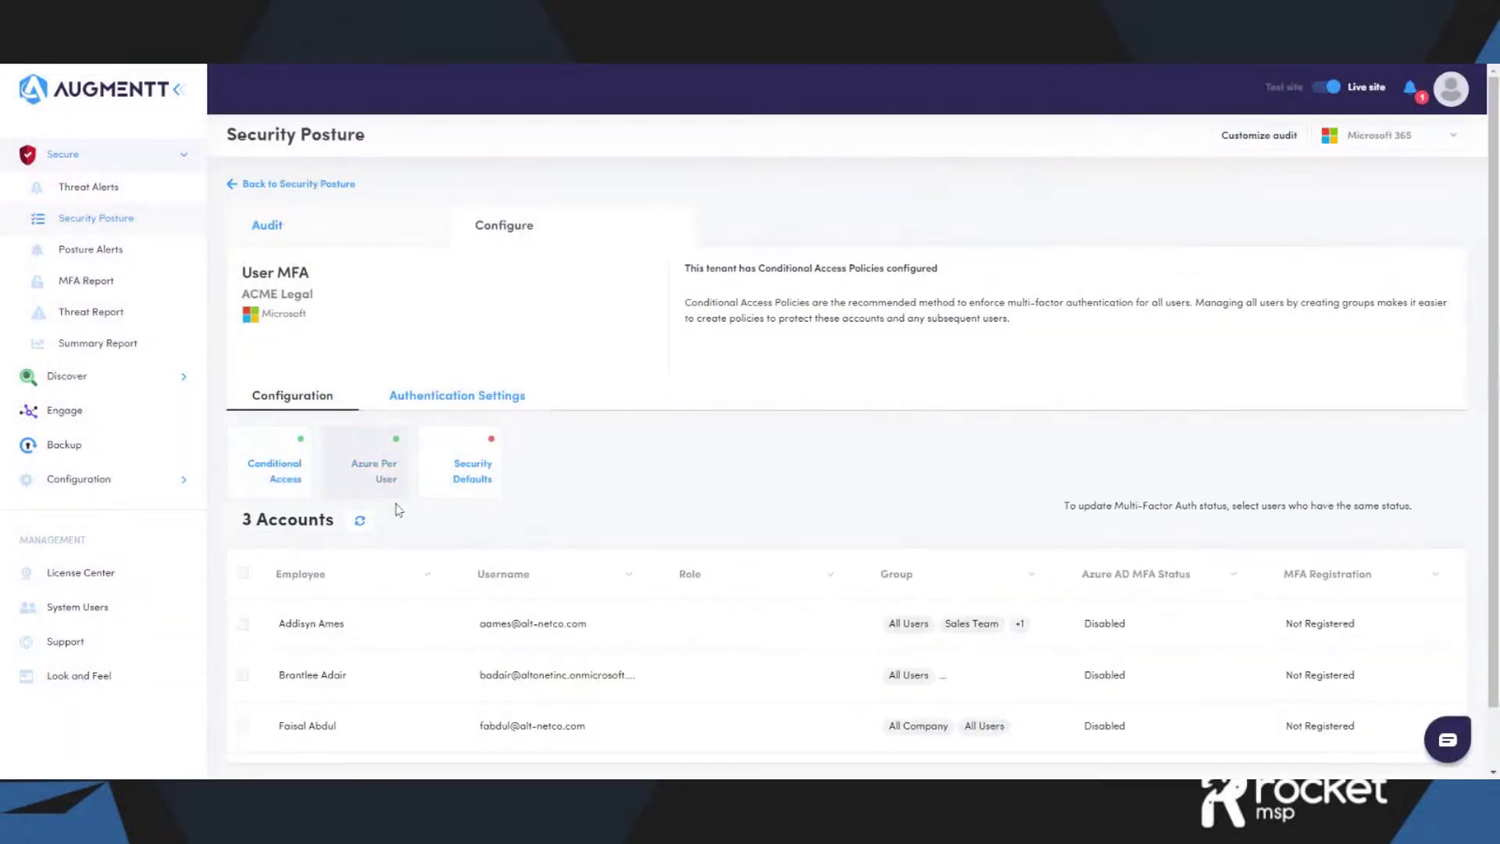
- Select all three accounts and go back to ACME Legal's Security Posture overview
left_click(243, 573)
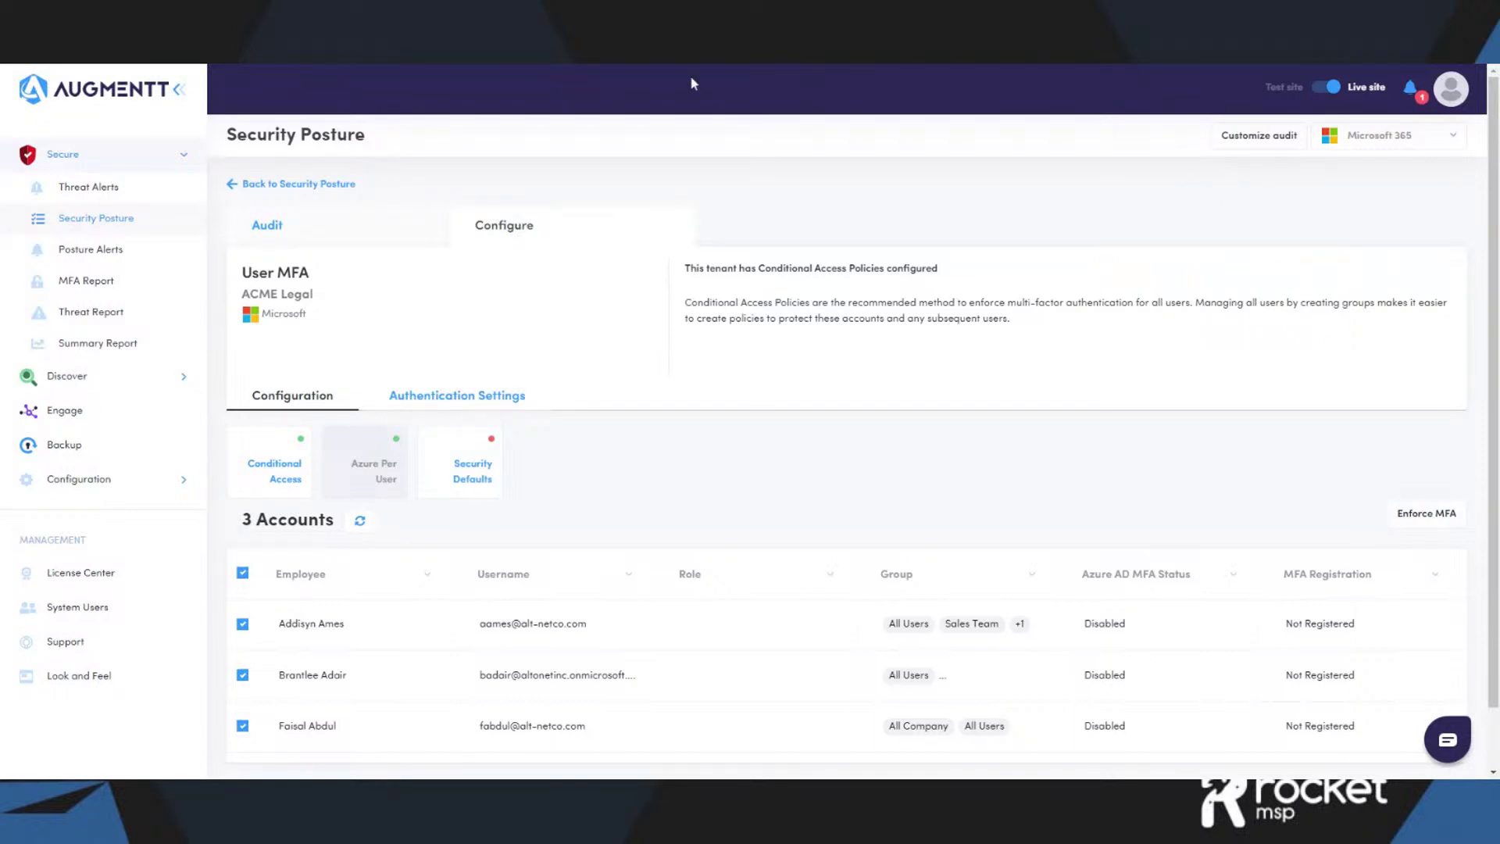
left_click(258, 185)
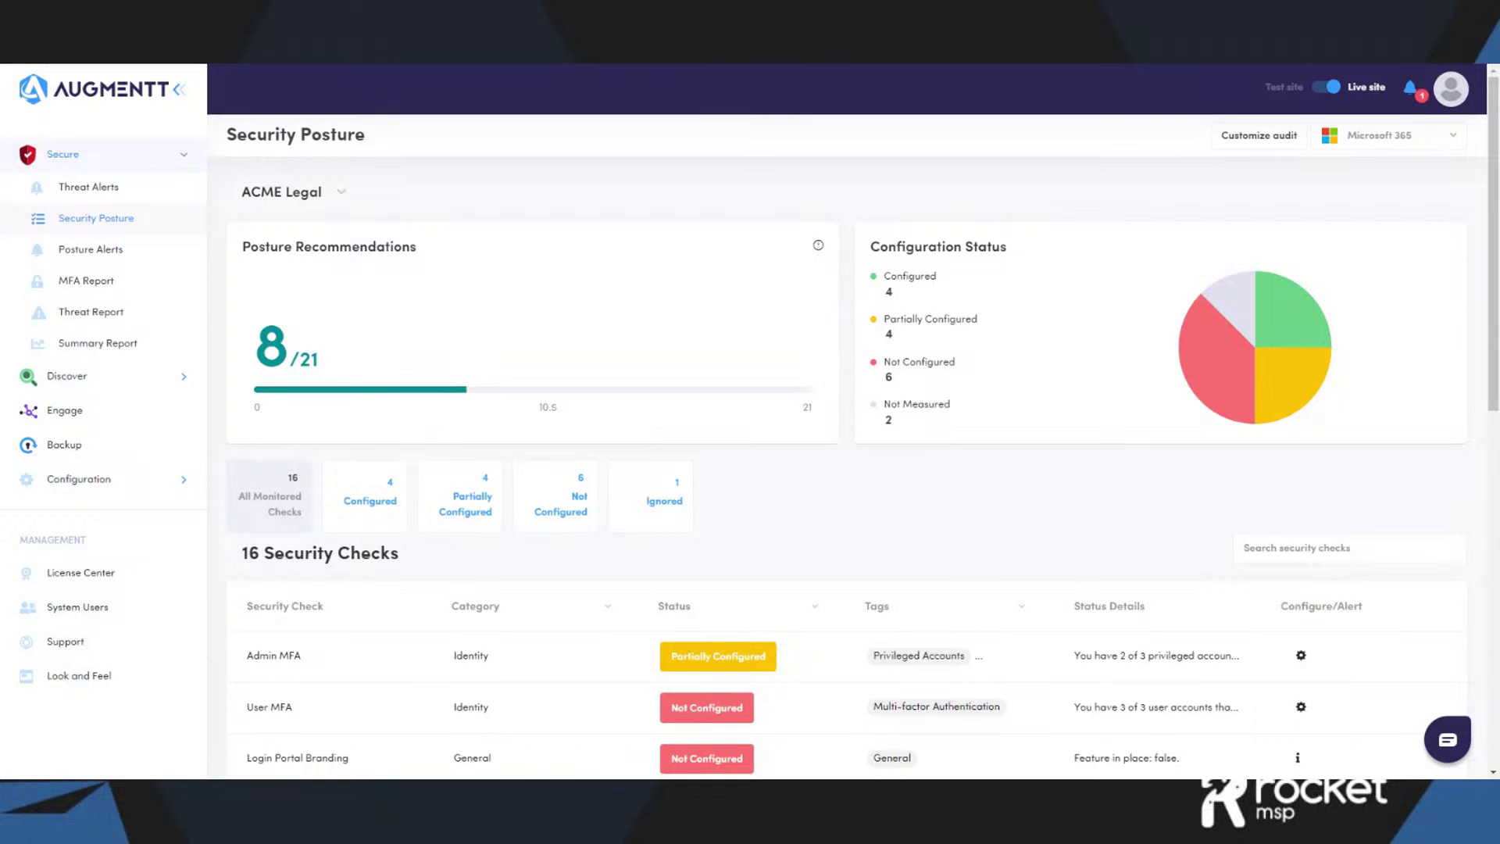
- Scroll through ACME Legal's 16 security checks, noting the Not Configured ones like Inactive Accounts
scroll(887, 402, "down", 2)
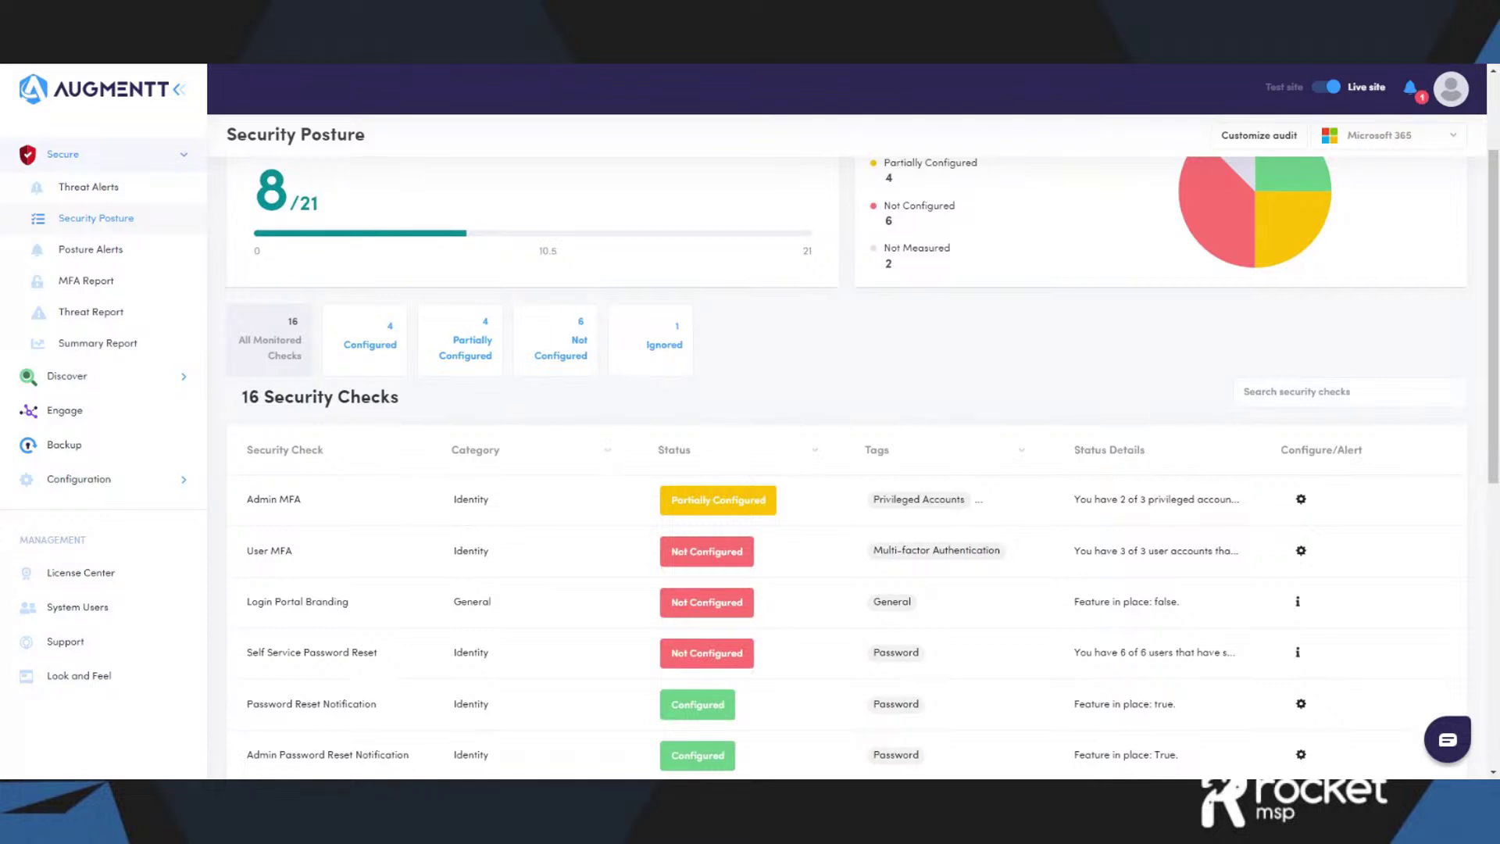
scroll(708, 438, "up", 2)
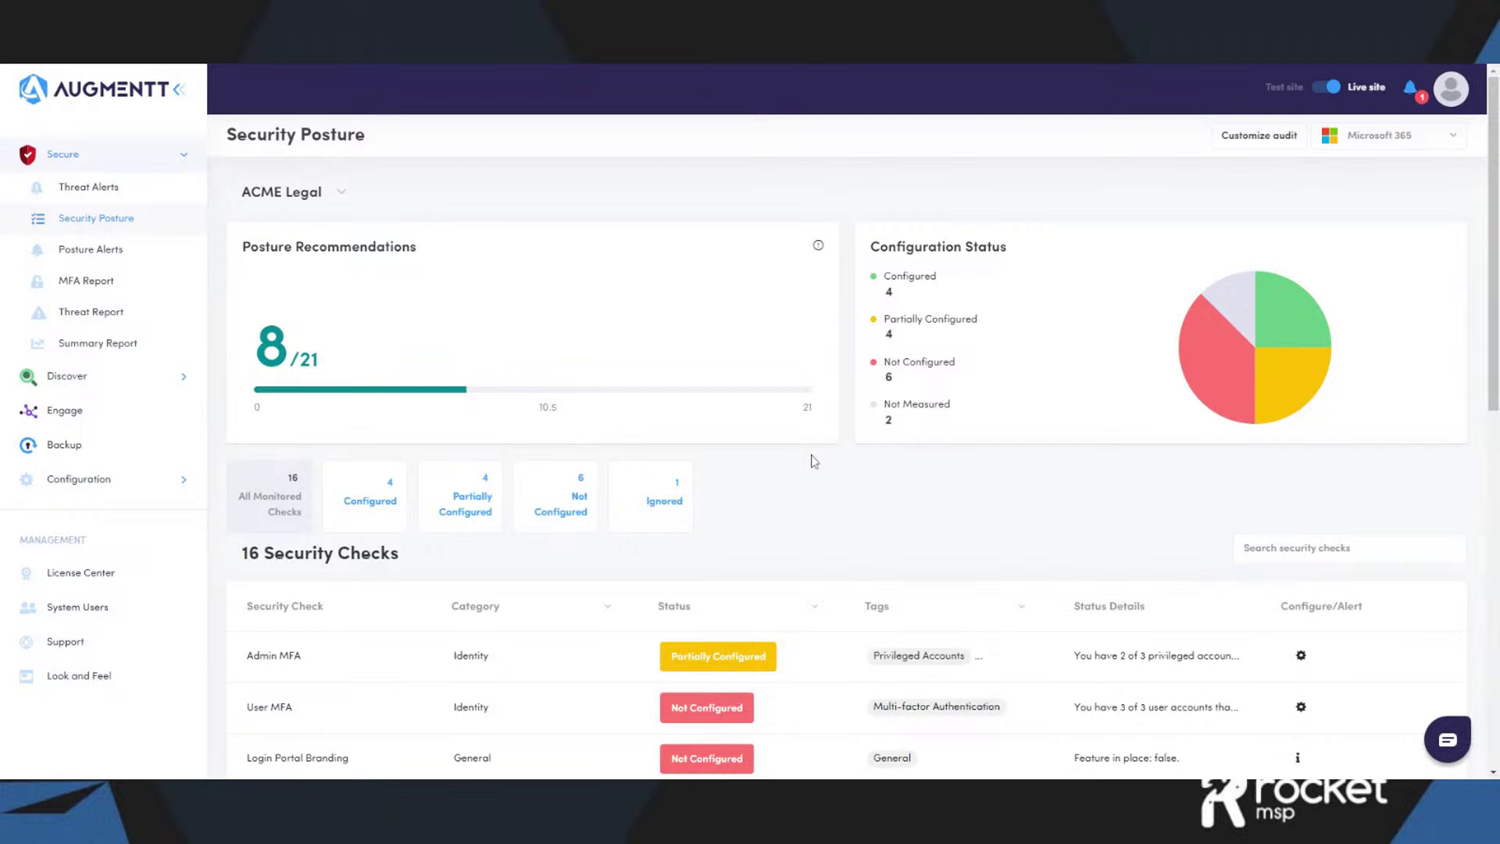
scroll(813, 460, "down", 3)
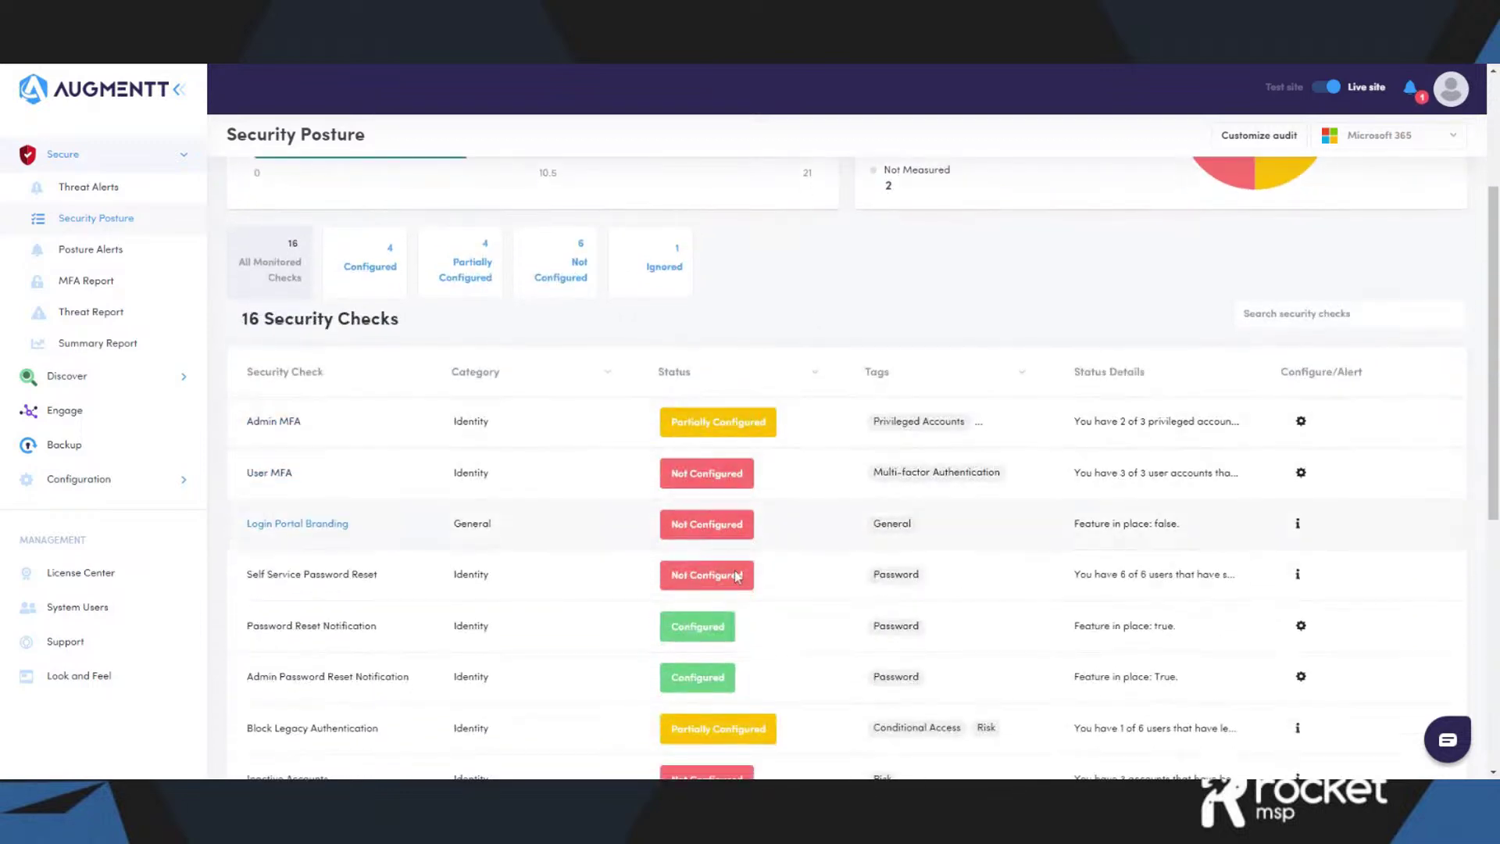
scroll(746, 520, "up", 3)
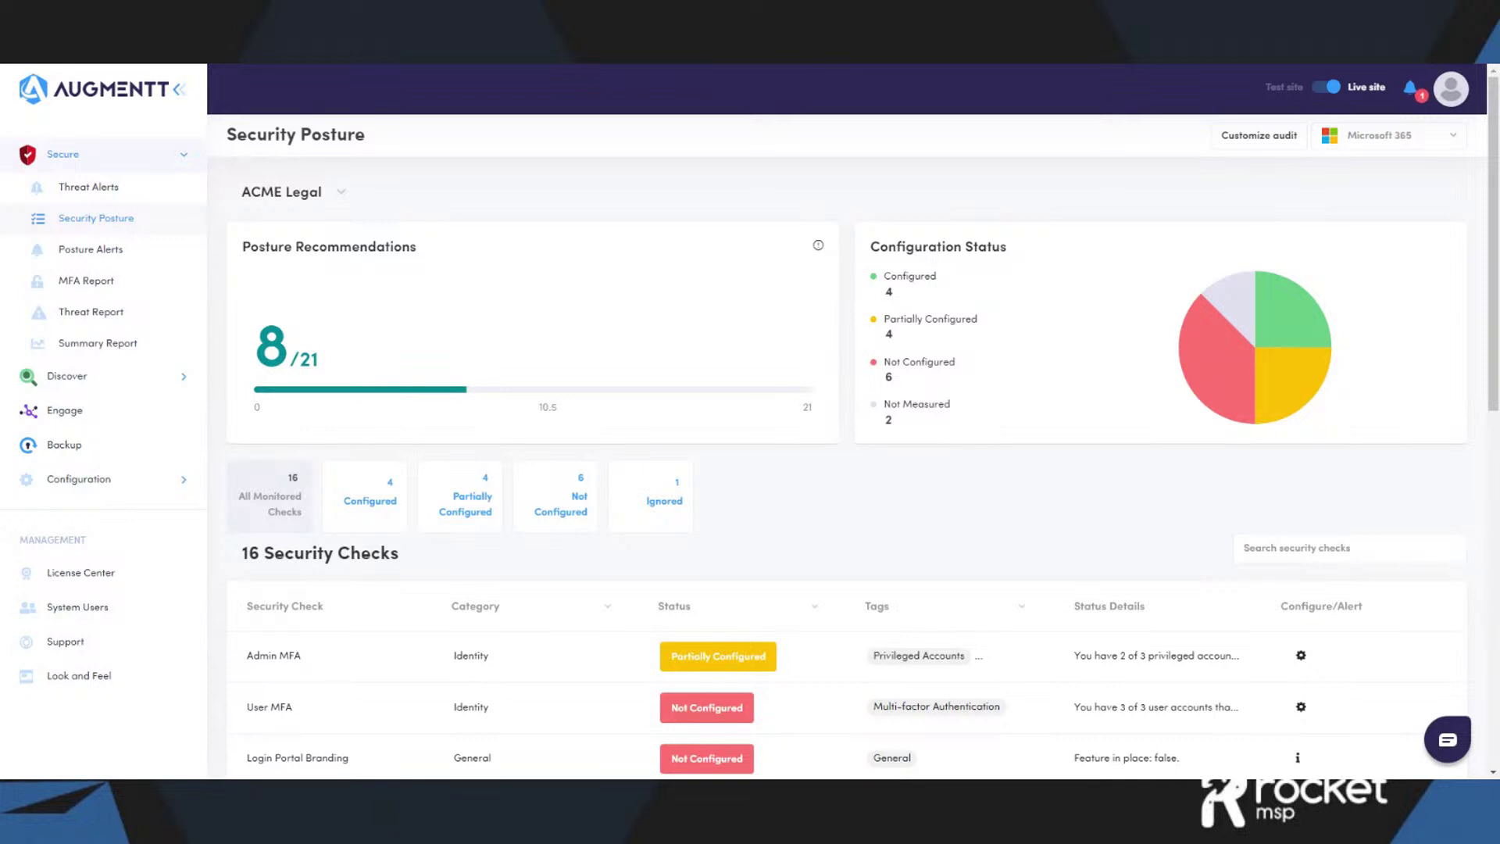
scroll(747, 509, "down", 4)
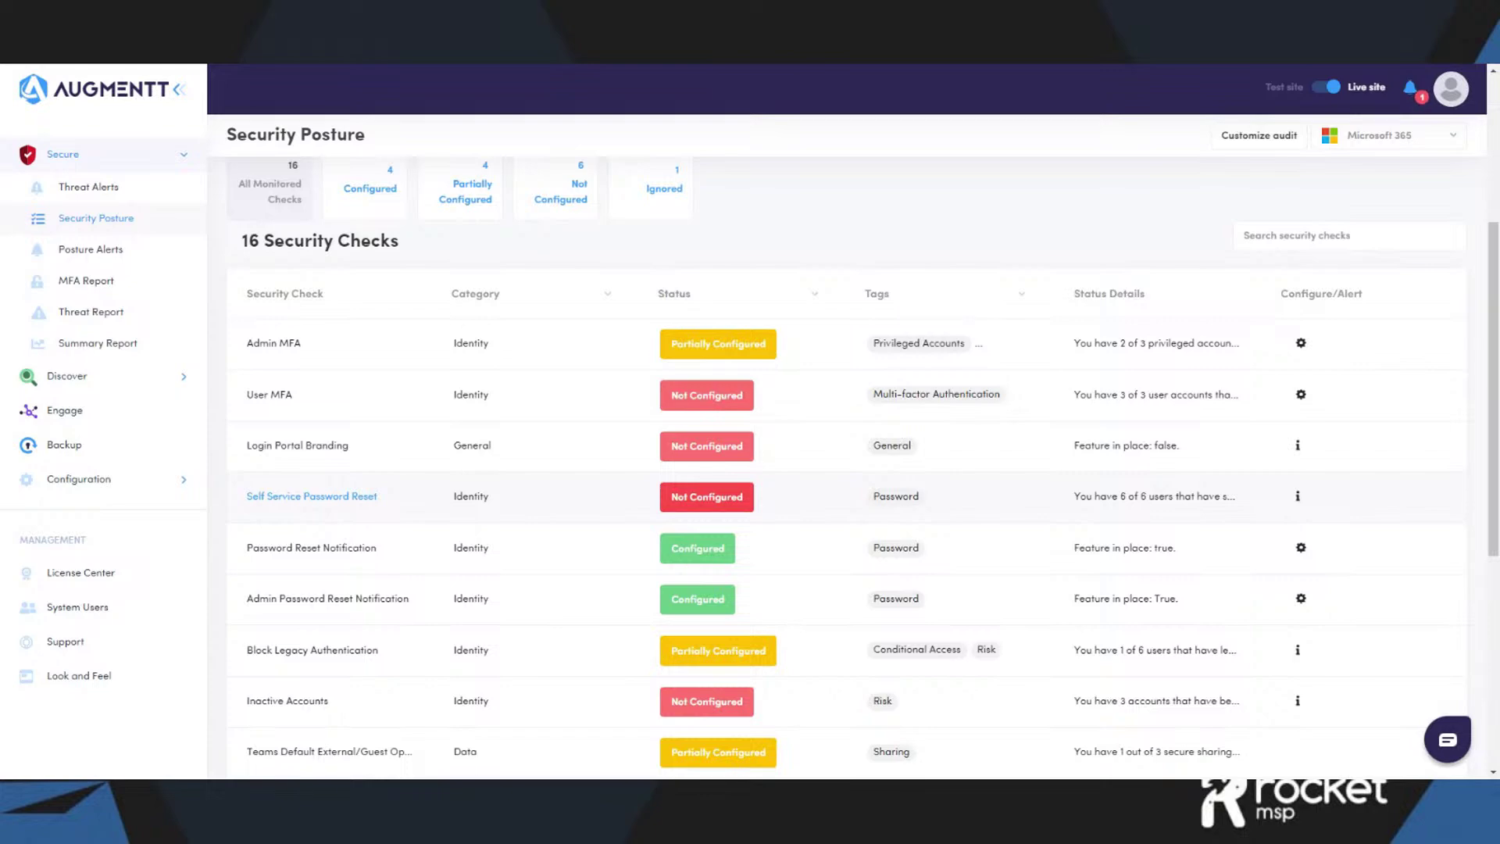
scroll(744, 508, "up", 4)
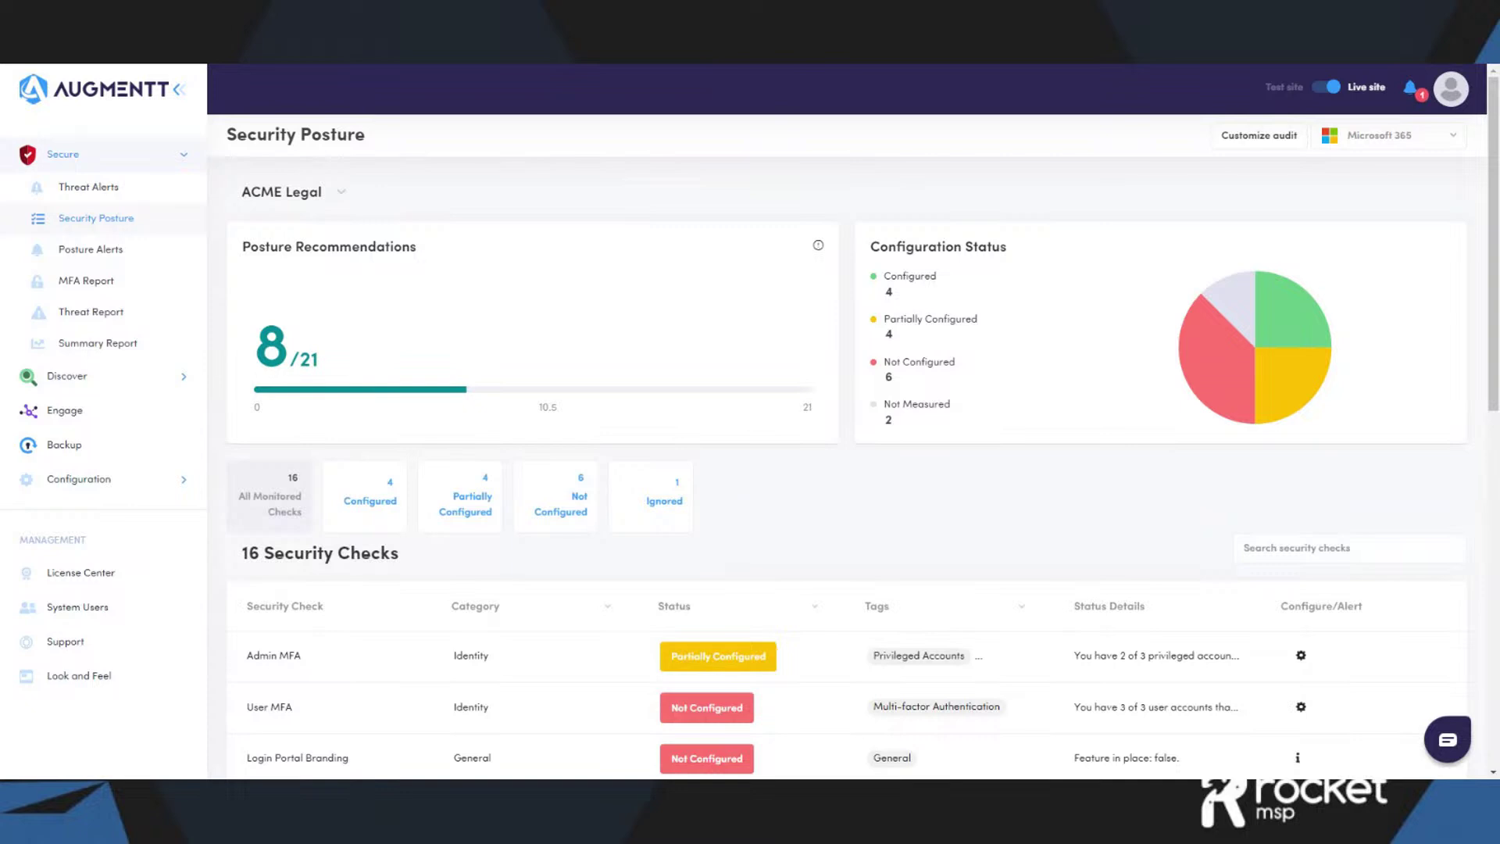
scroll(748, 505, "down", 2)
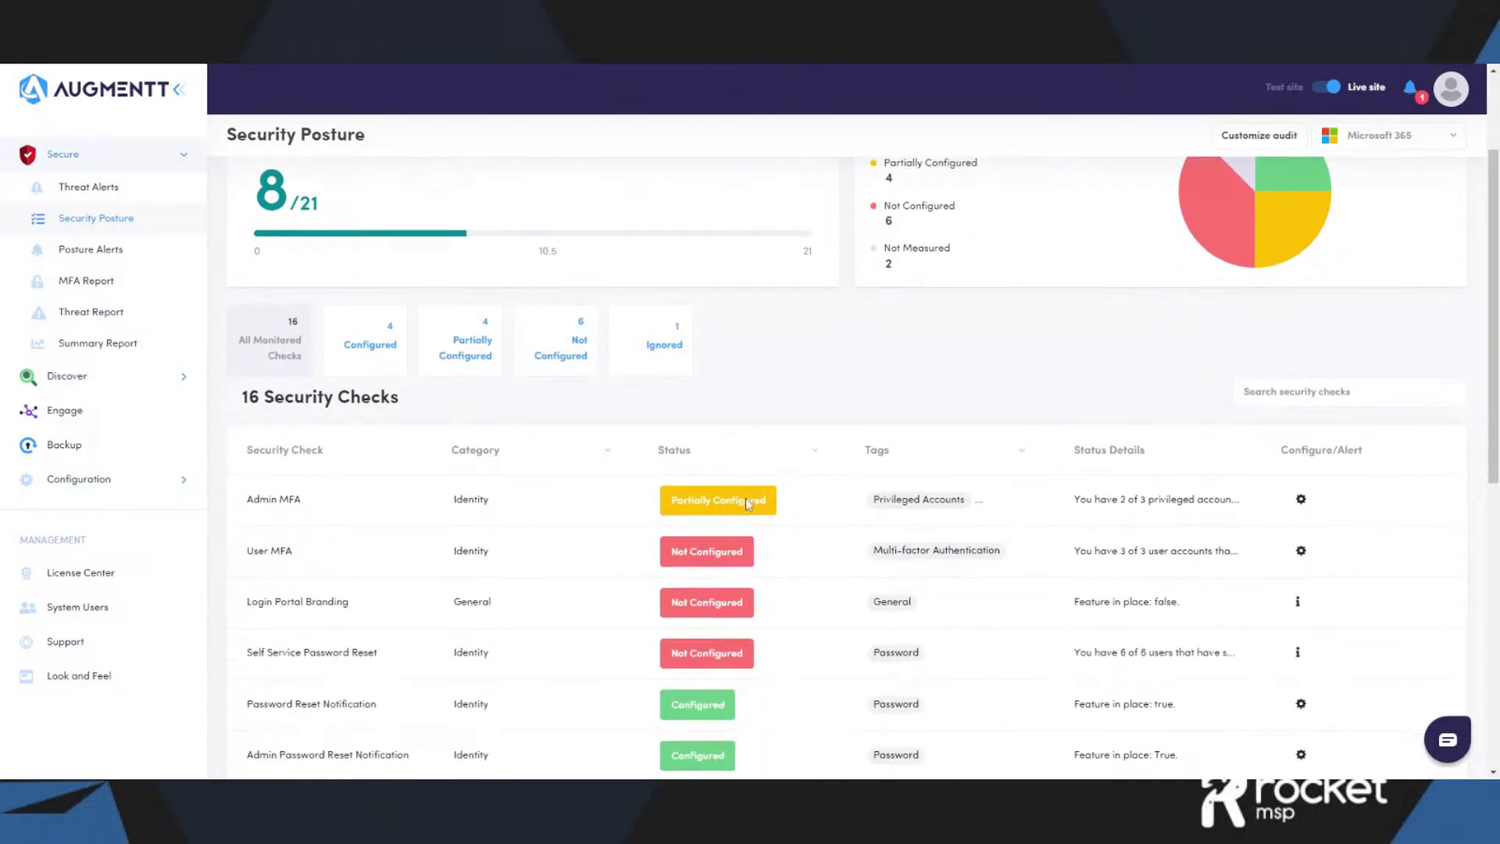
scroll(809, 375, "down", 2)
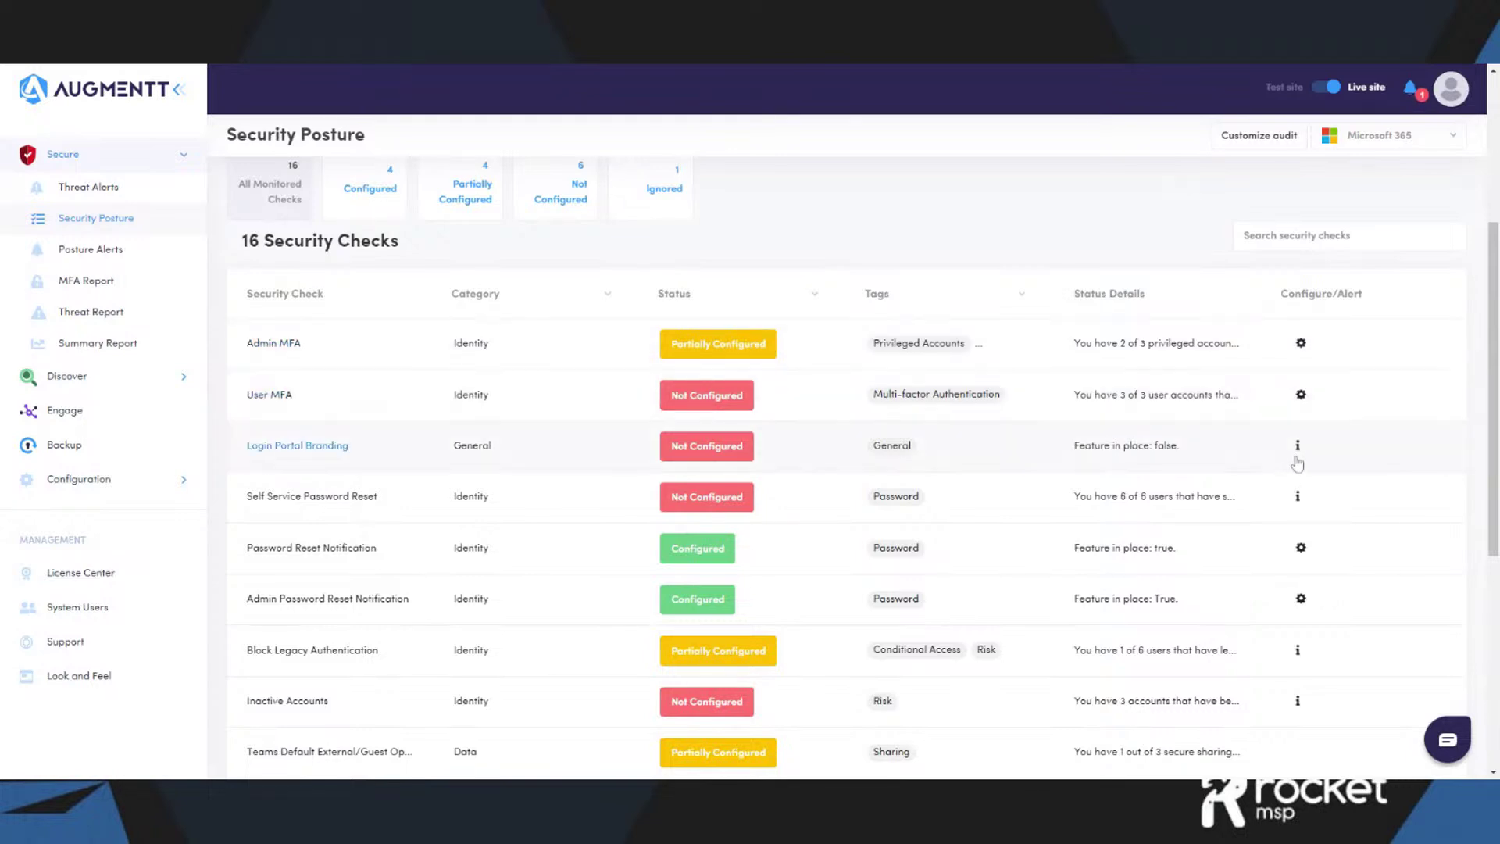
- Open ACME Legal's Login Portal Branding check and read its Not Configured audit description
left_click(305, 446)
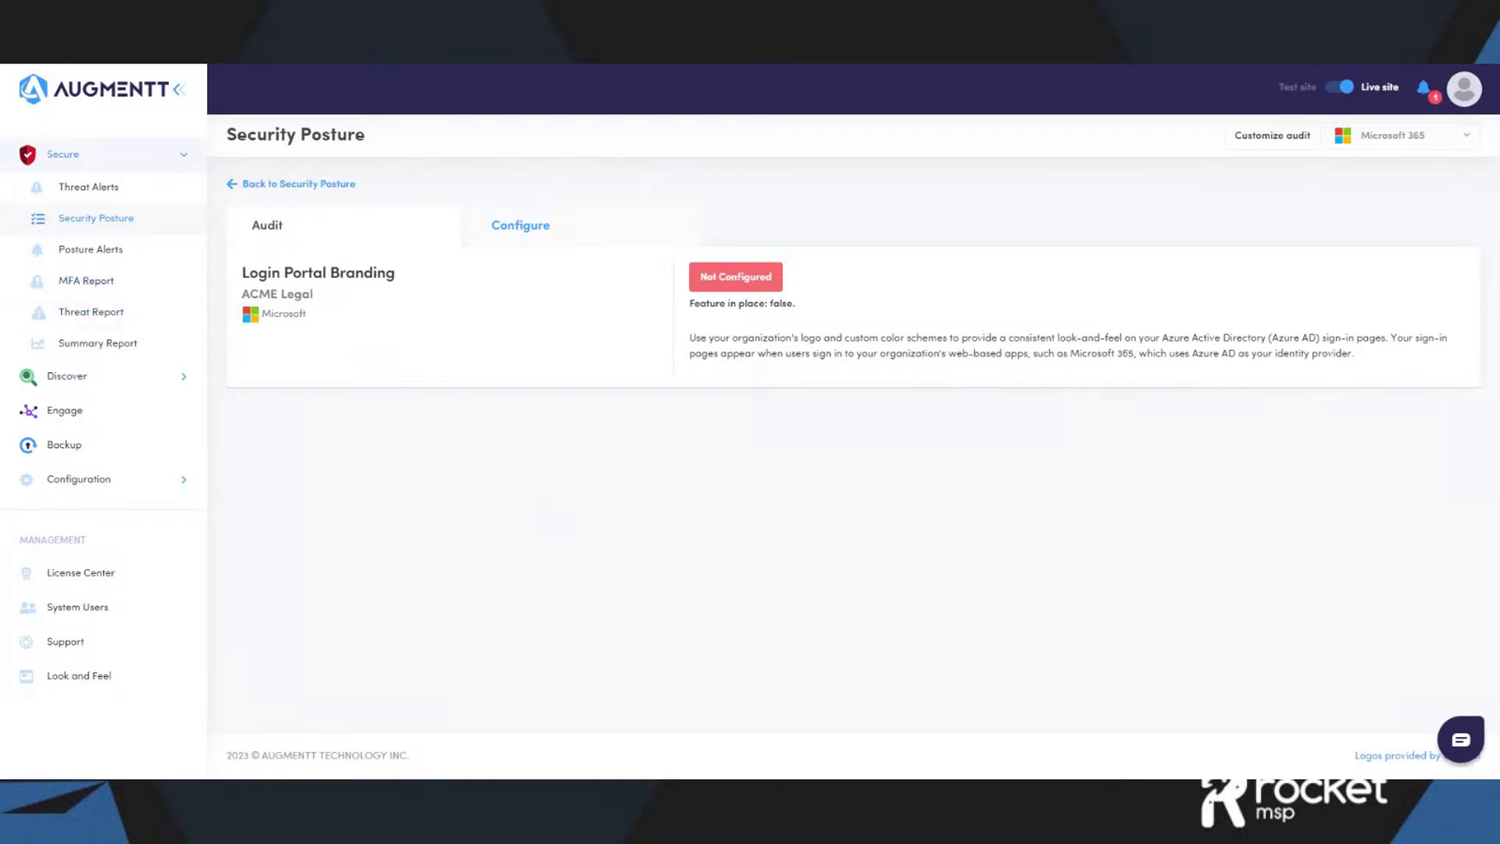
left_click_drag(1378, 356, 690, 344)
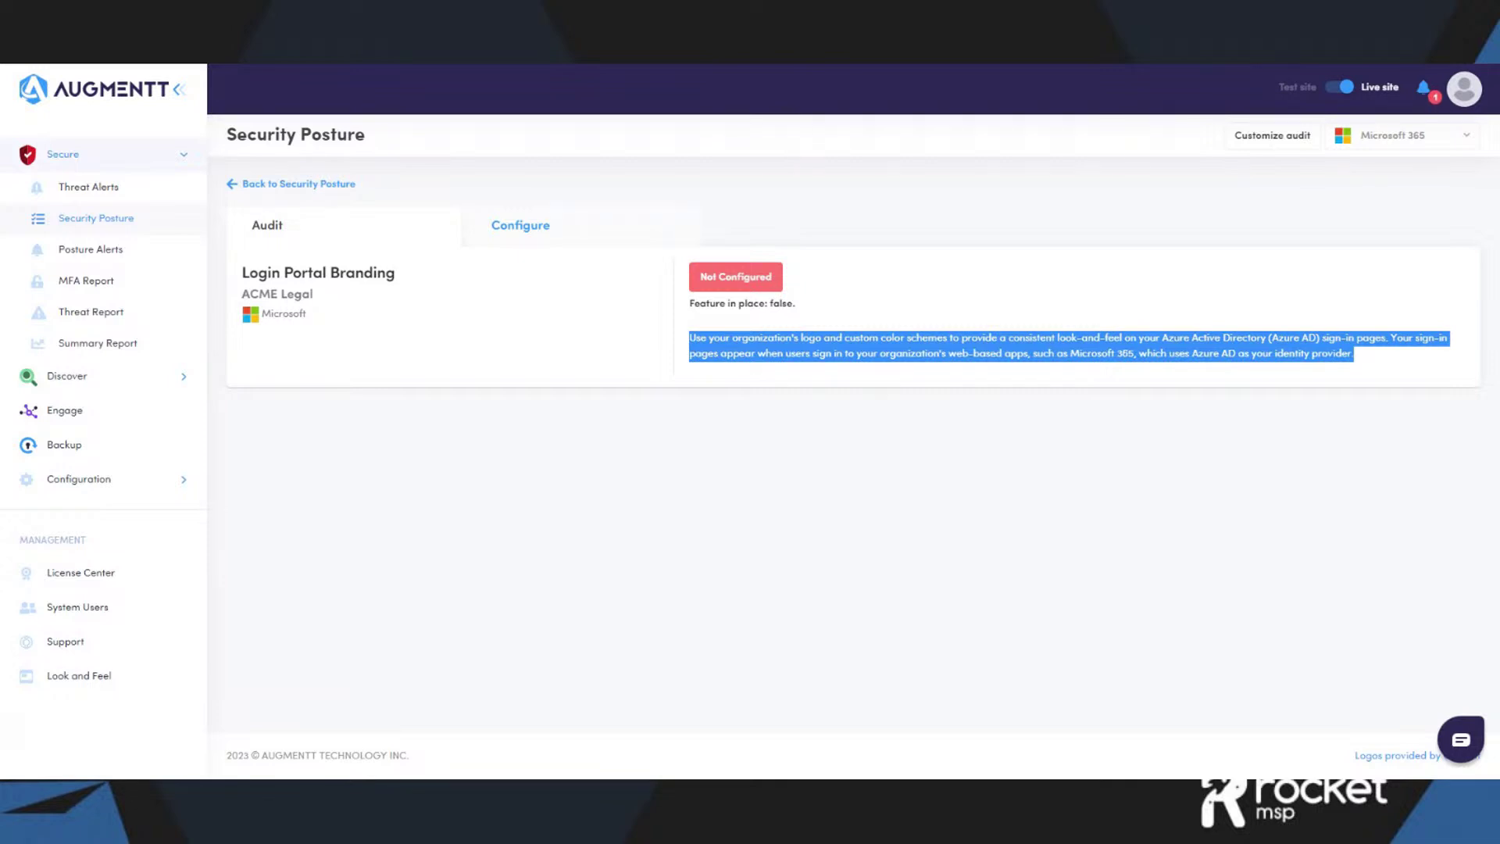
left_click(743, 512)
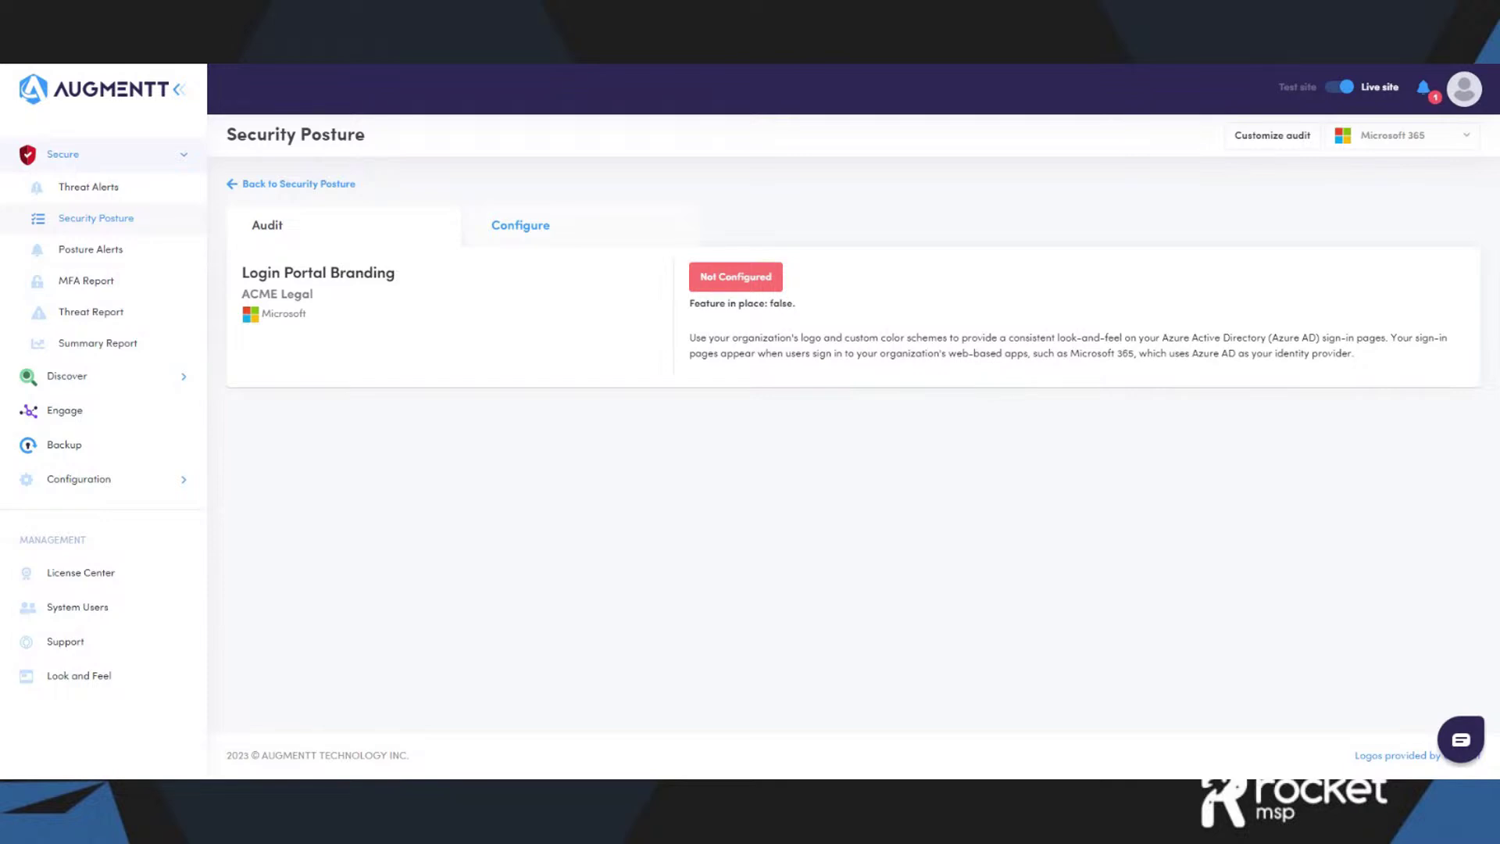
- Review the Configure instructions: Azure company branding steps, best practices and reference links
left_click(576, 241)
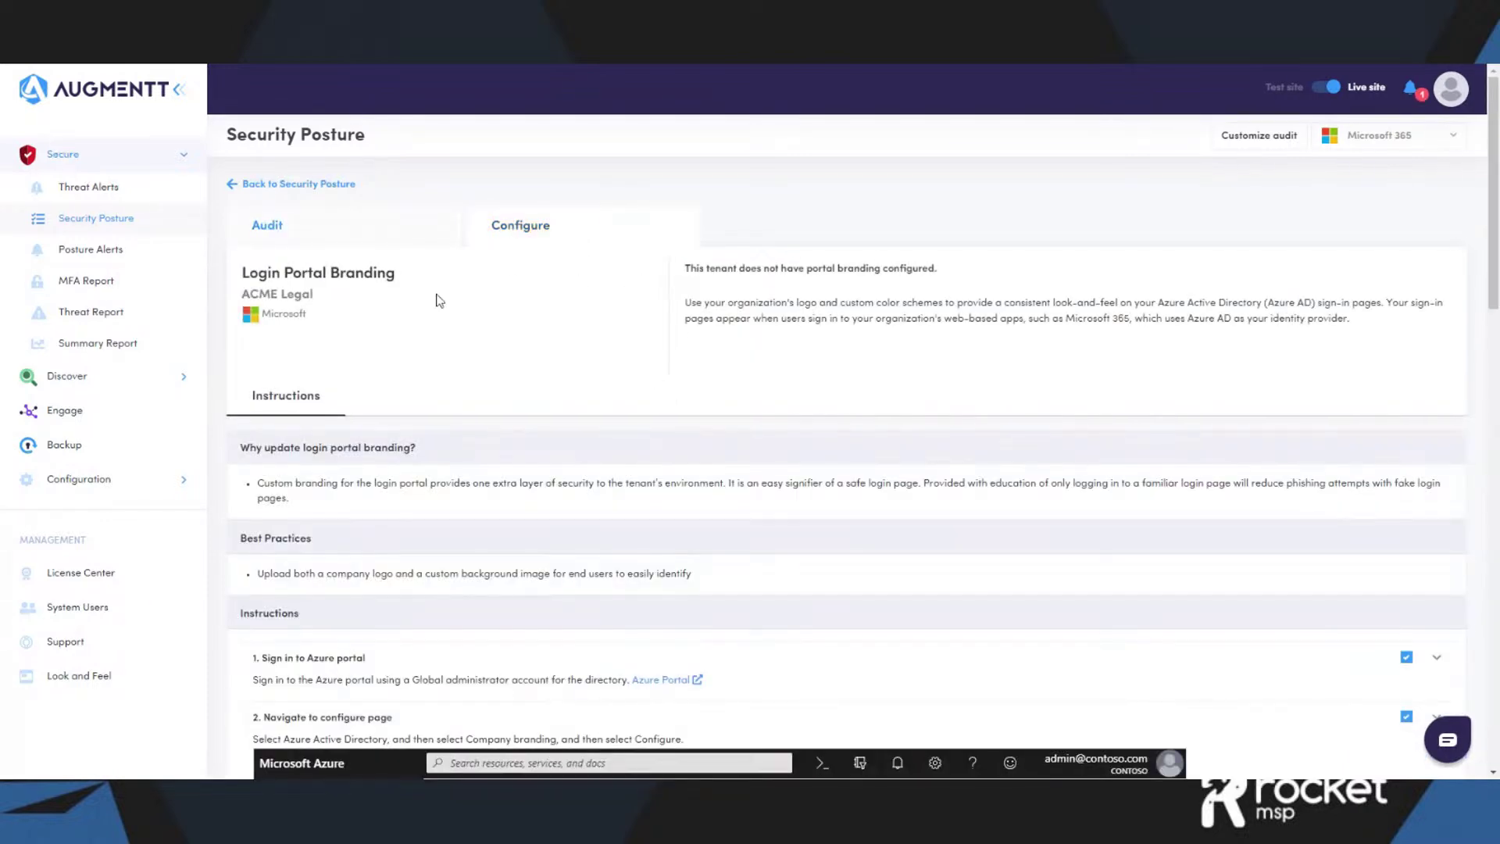
scroll(834, 509, "down", 3)
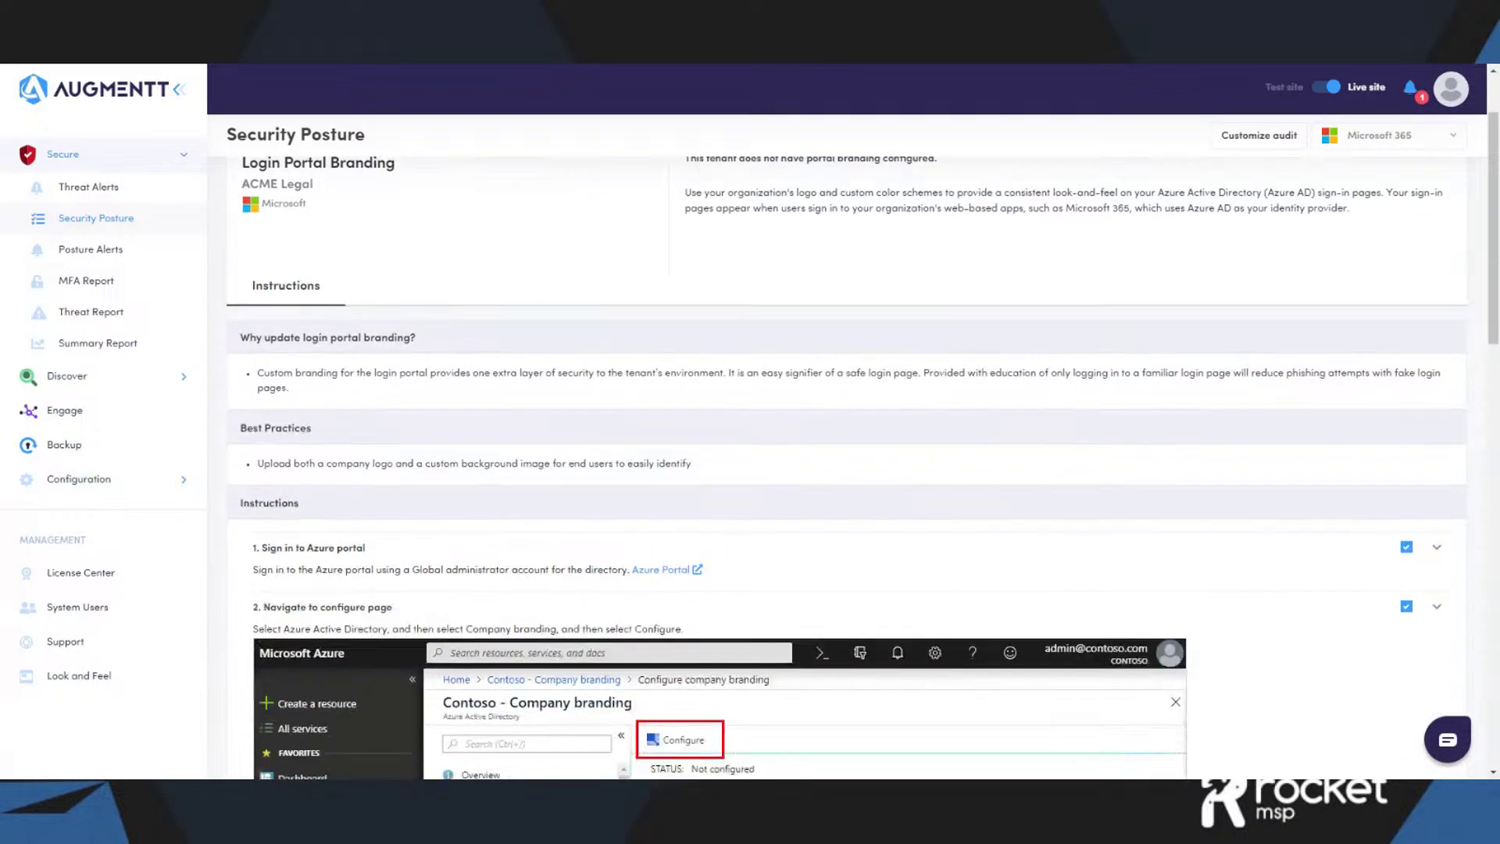
scroll(840, 455, "down", 3)
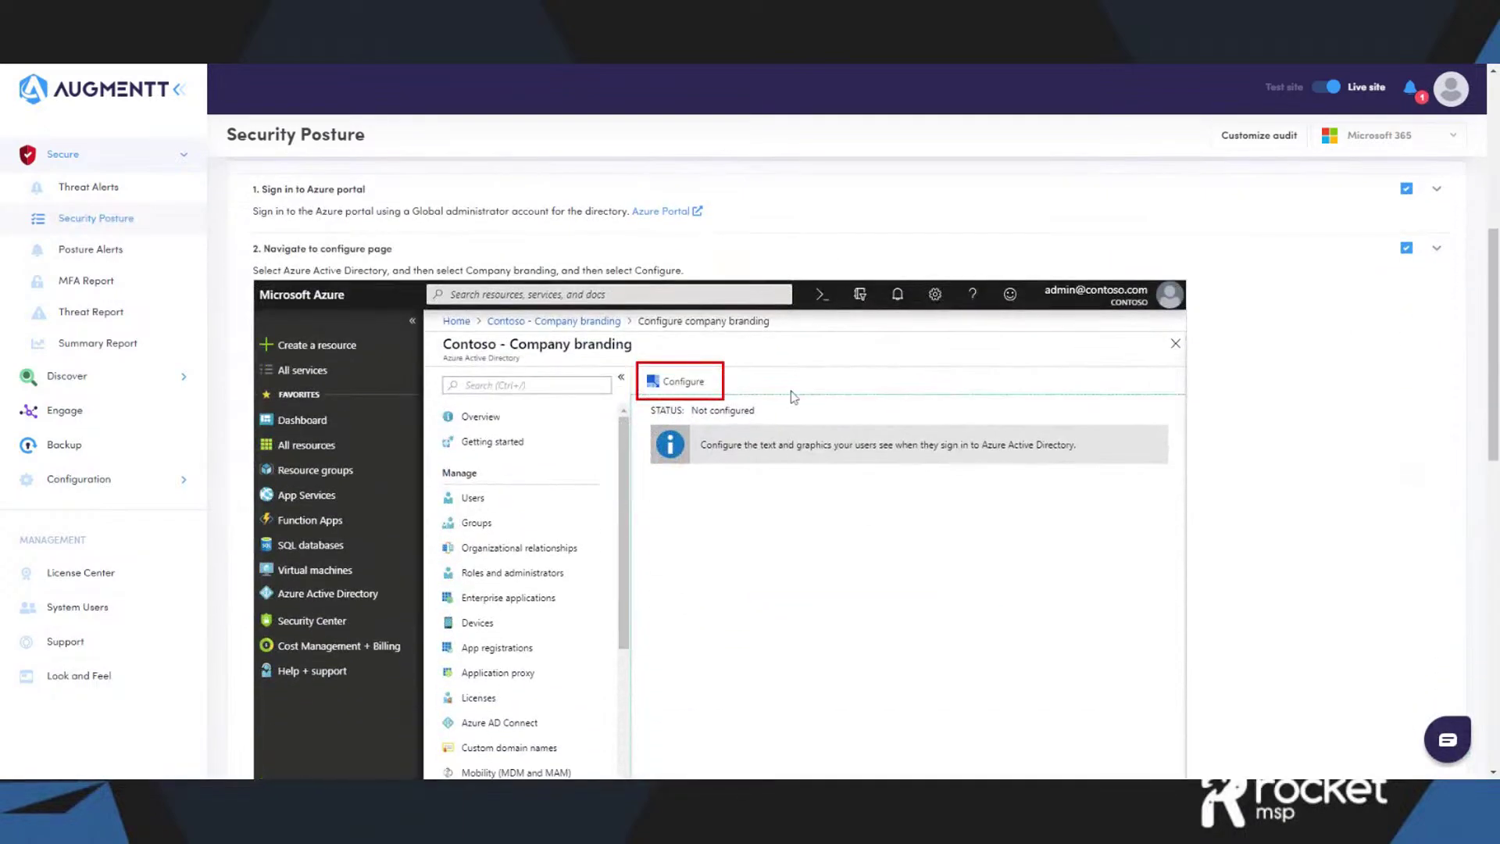
scroll(793, 397, "down", 2)
scroll(794, 397, "down", 7)
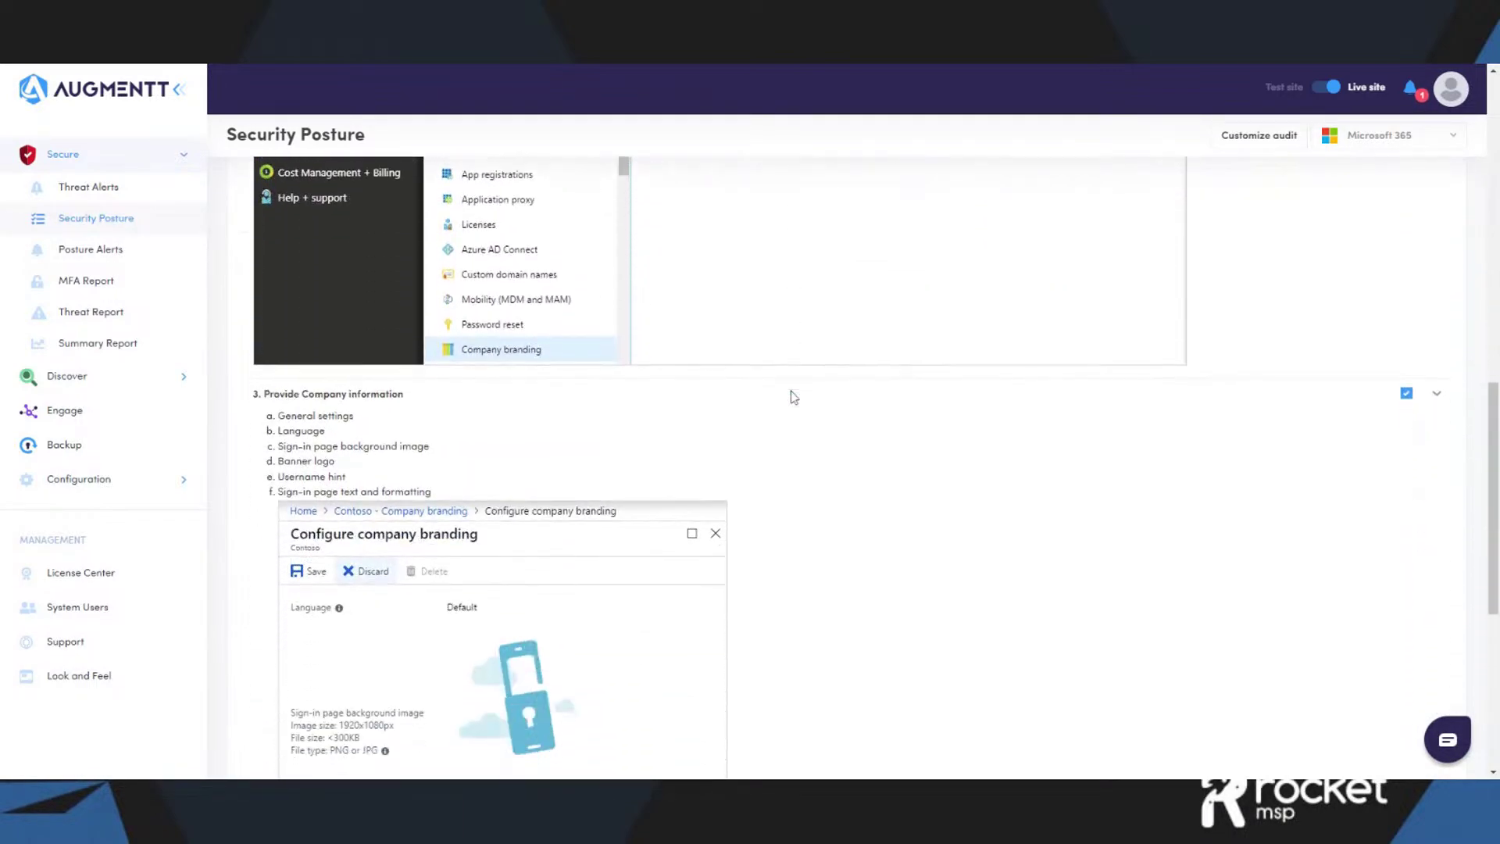
scroll(794, 397, "down", 2)
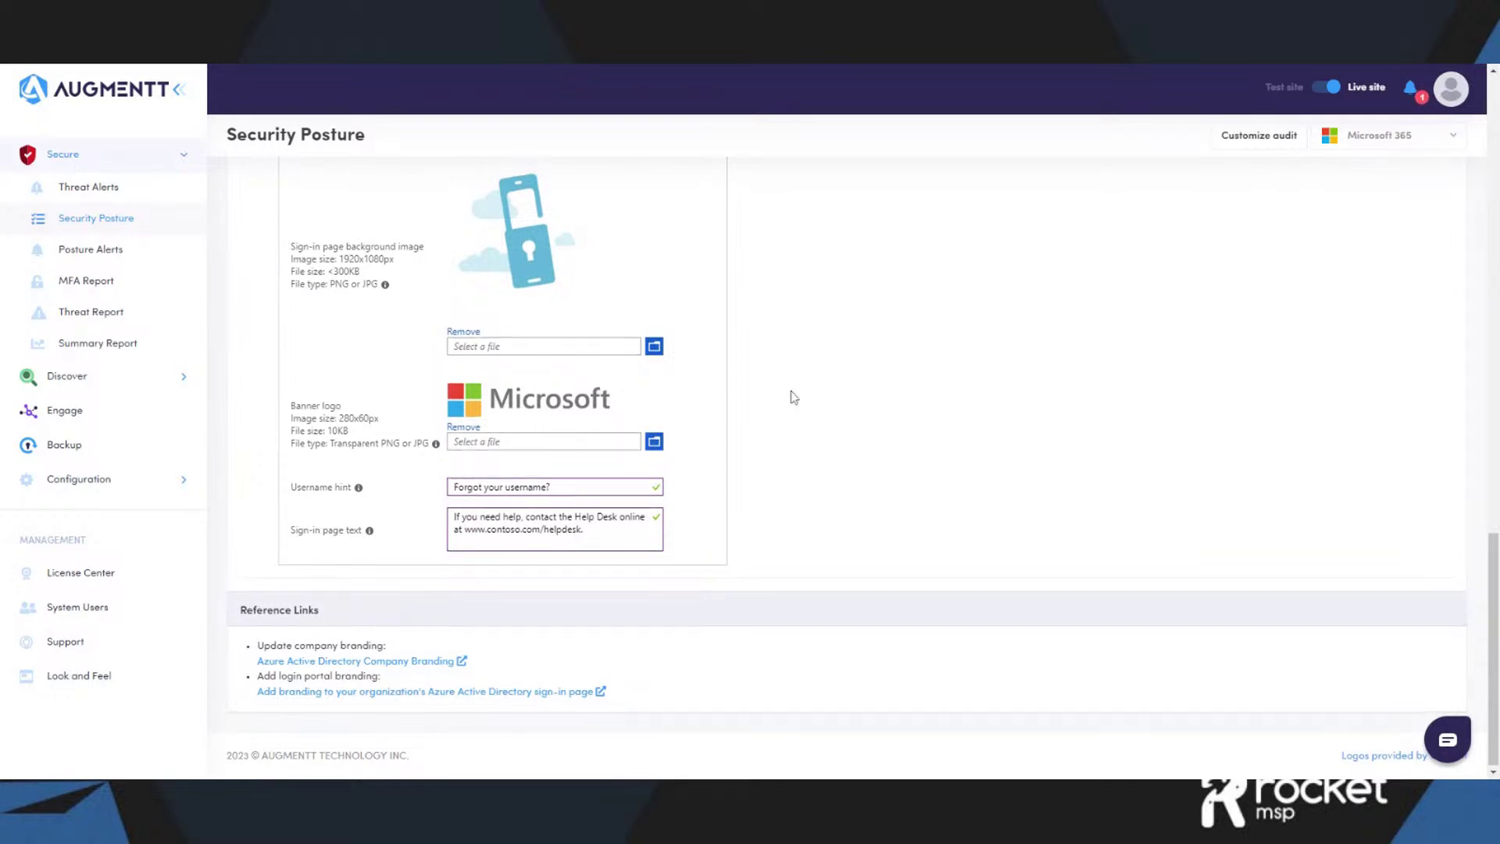
scroll(794, 396, "up", 1)
scroll(794, 397, "up", 1)
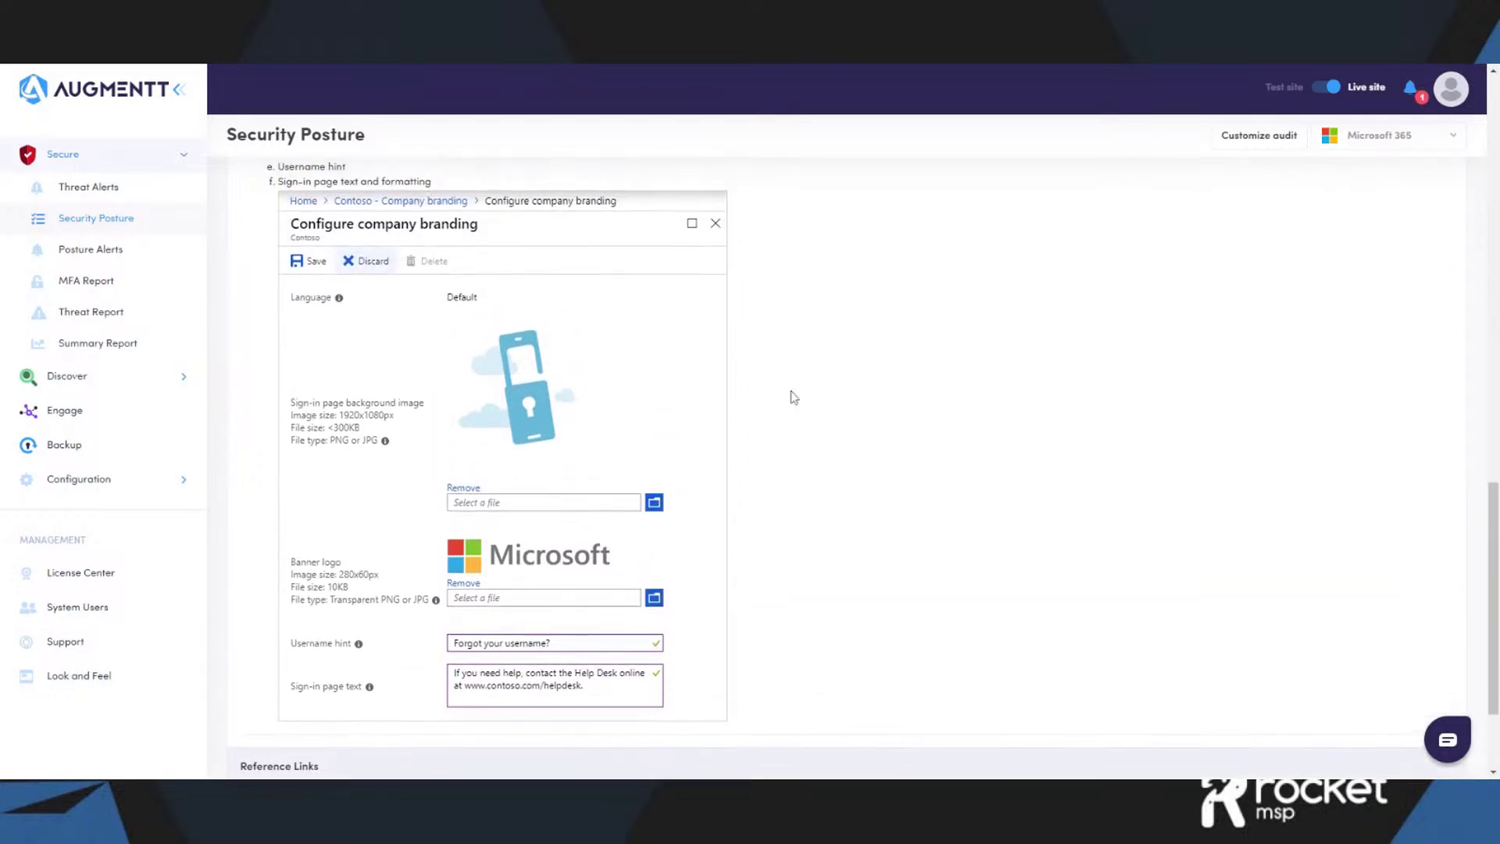
scroll(794, 397, "up", 1)
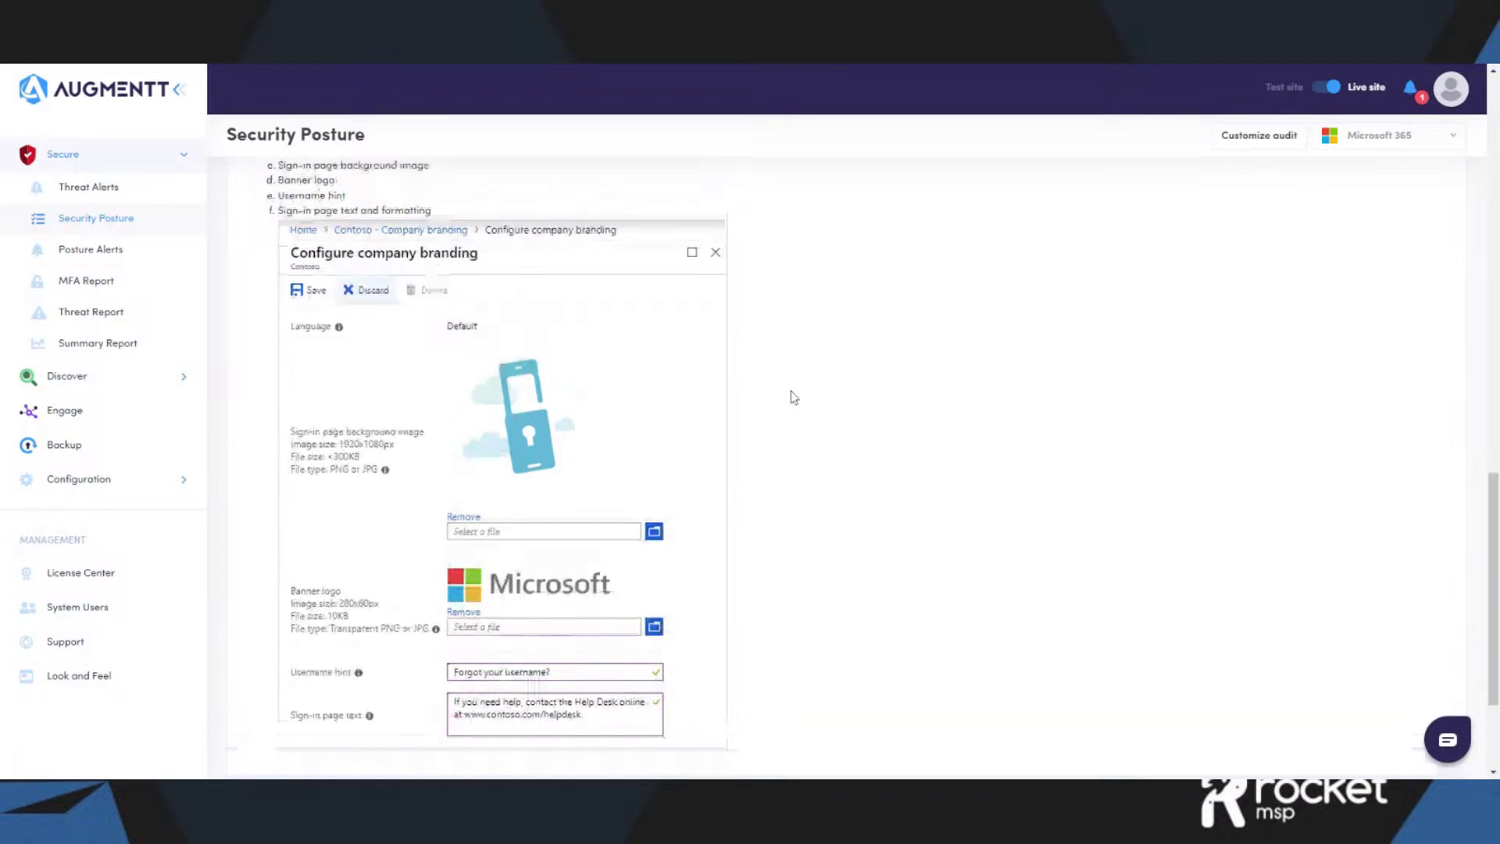
scroll(794, 397, "up", 5)
scroll(794, 397, "up", 7)
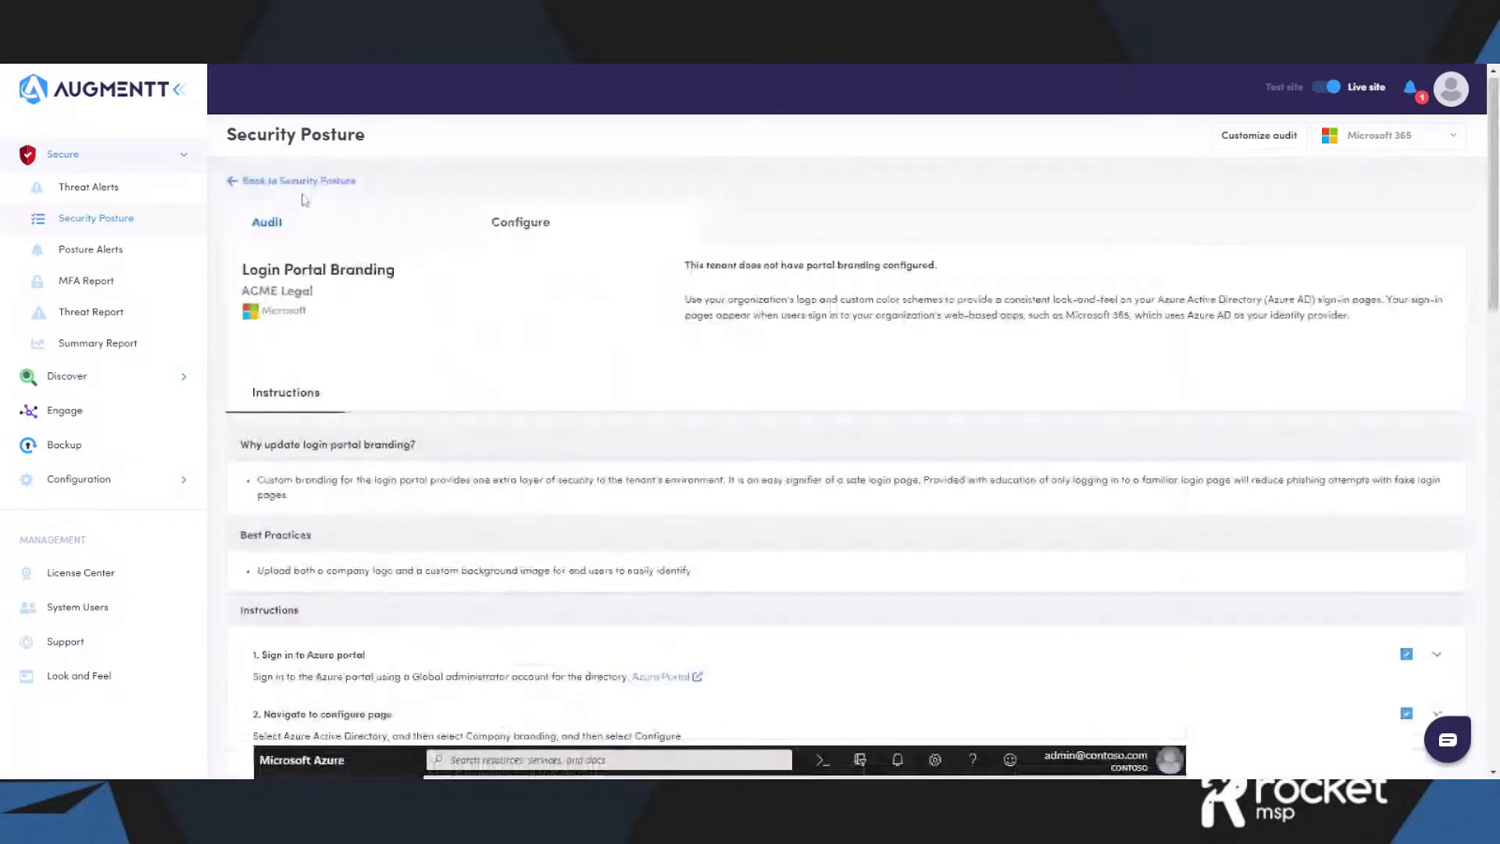
- Go back to ACME Legal's Security Posture overview and scan its 16 checks
left_click(301, 181)
scroll(298, 695, "down", 1)
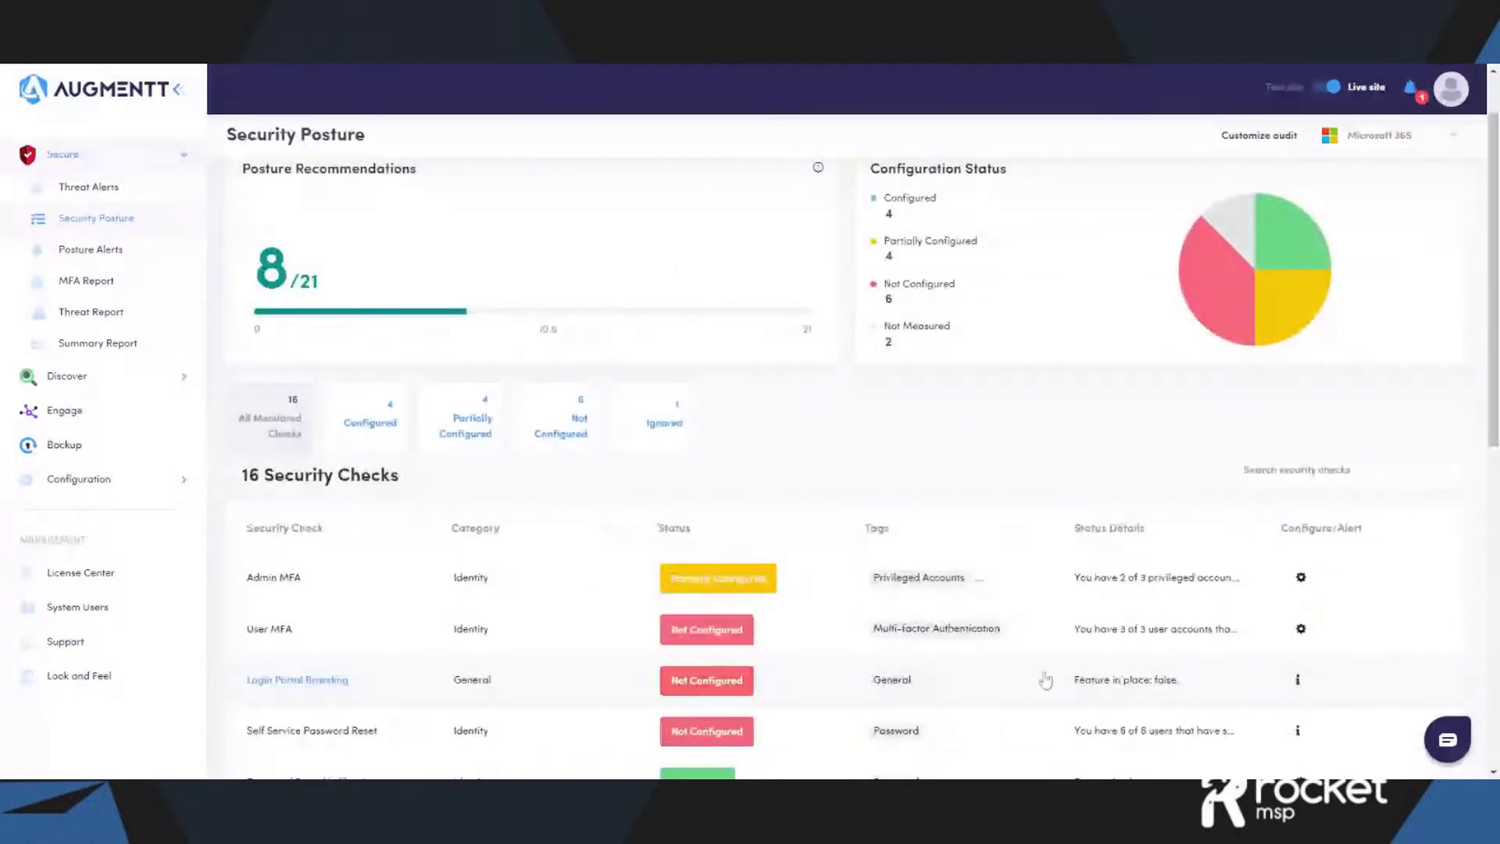
scroll(1029, 687, "up", 1)
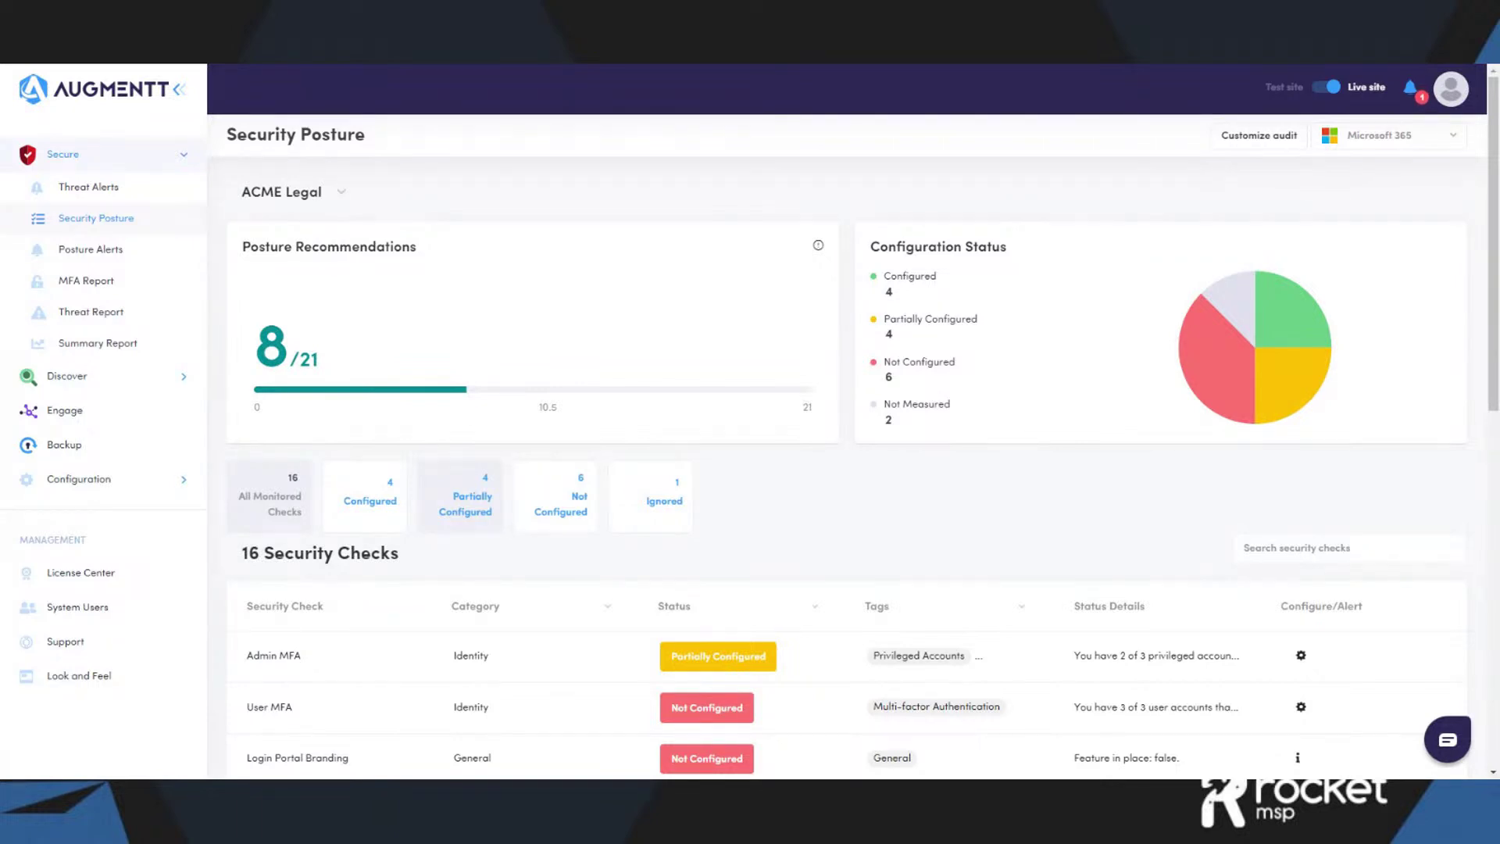
- Show Posture Alerts for All companies, then narrow to ACME Legal's five daily alert types
left_click(142, 256)
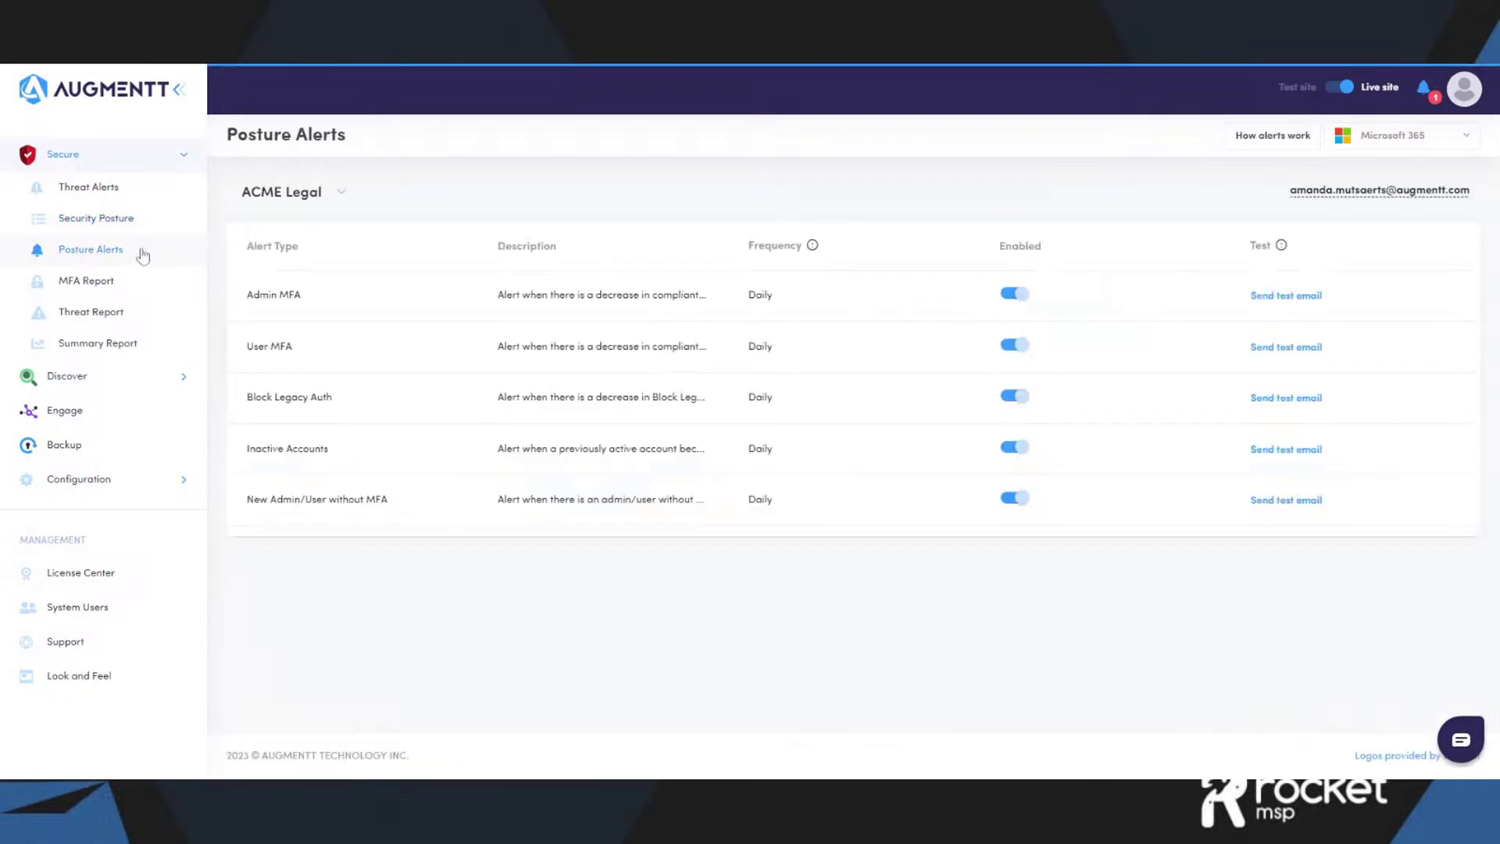
left_click(342, 195)
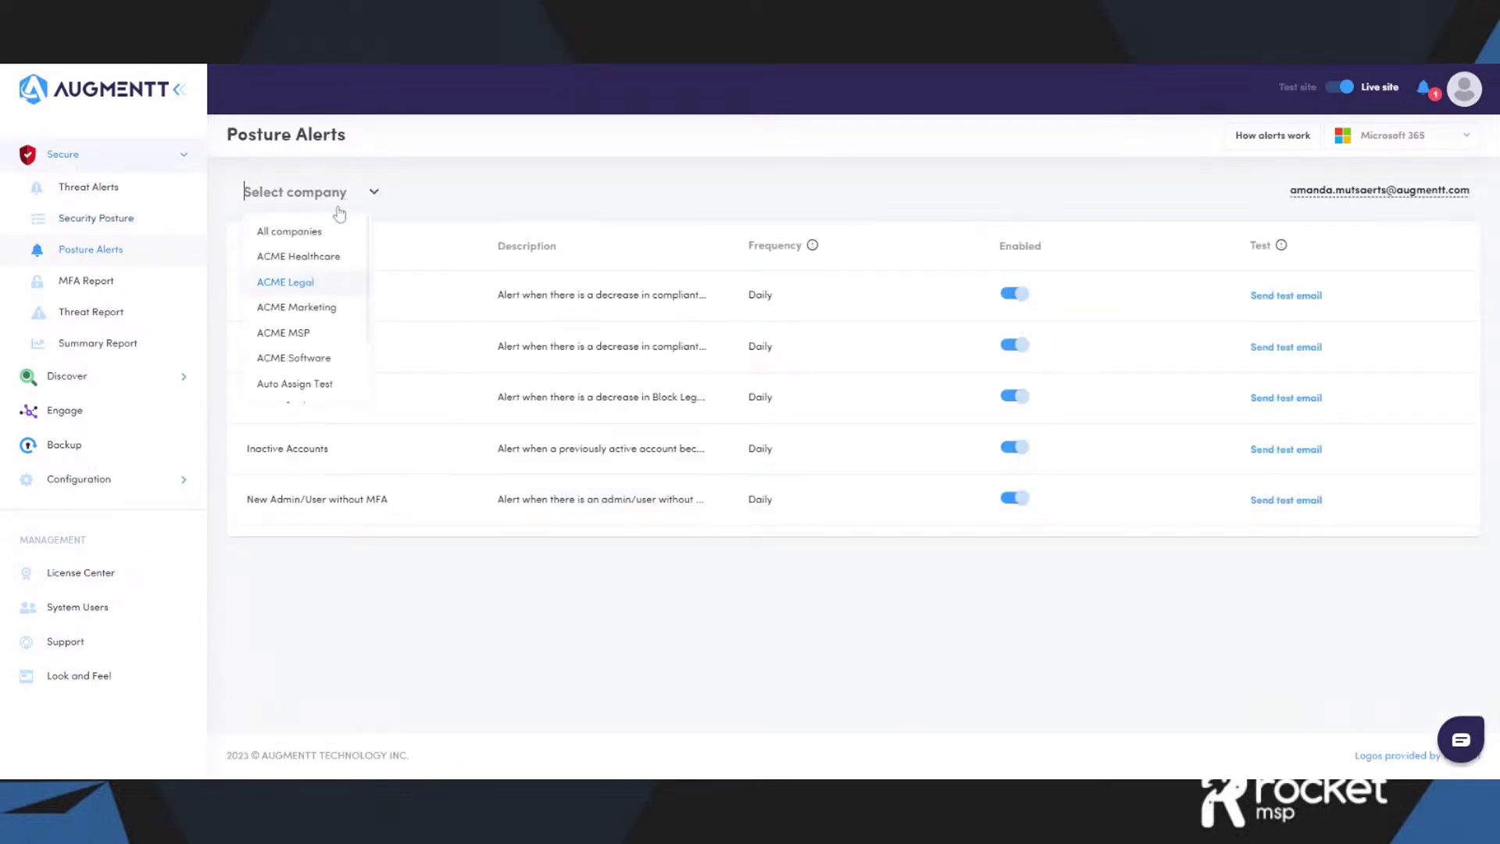
left_click(304, 236)
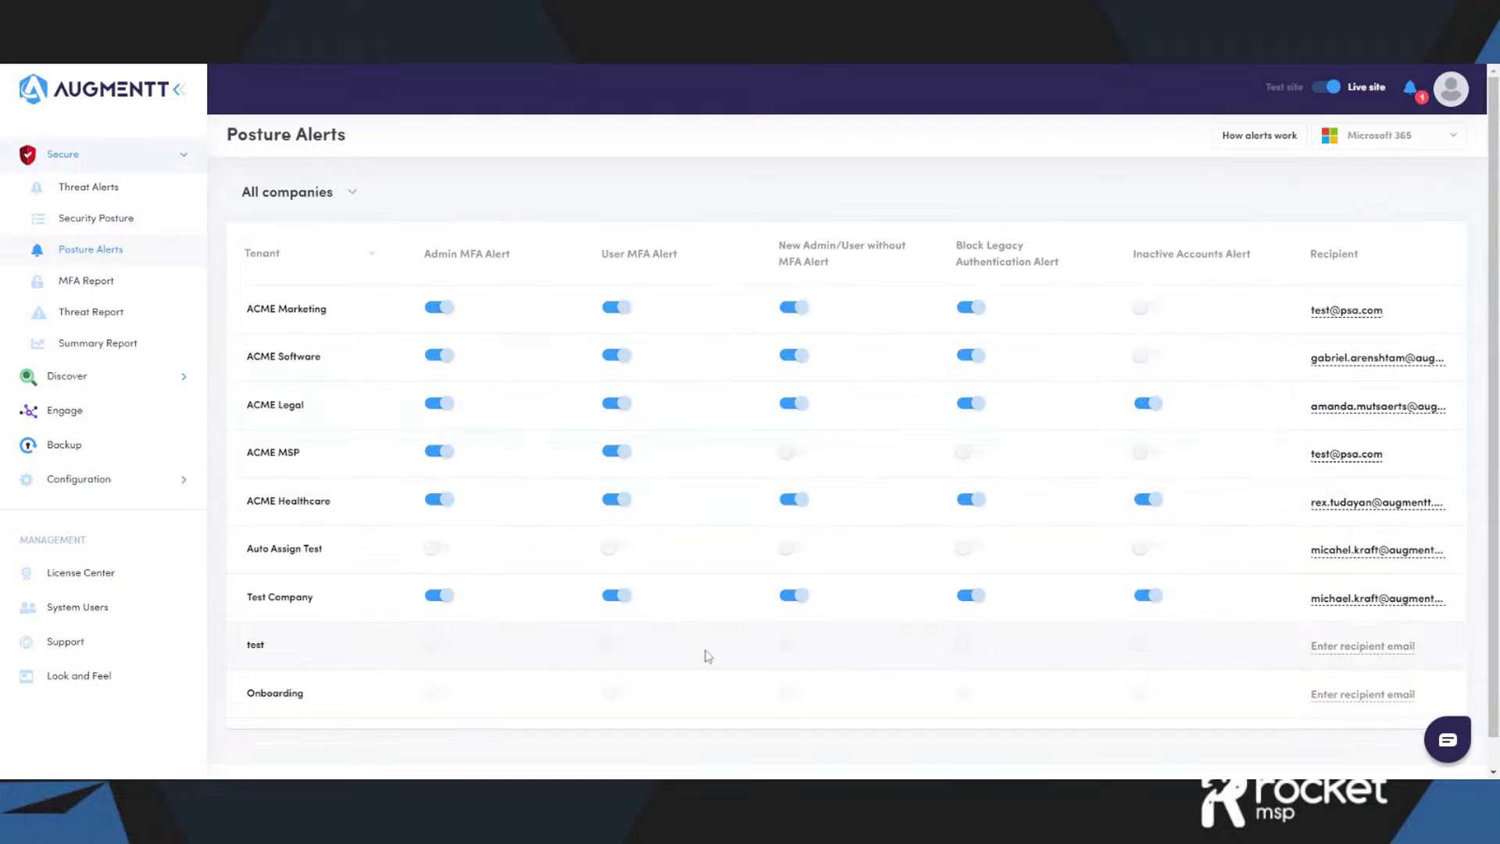
left_click(352, 195)
left_click(325, 283)
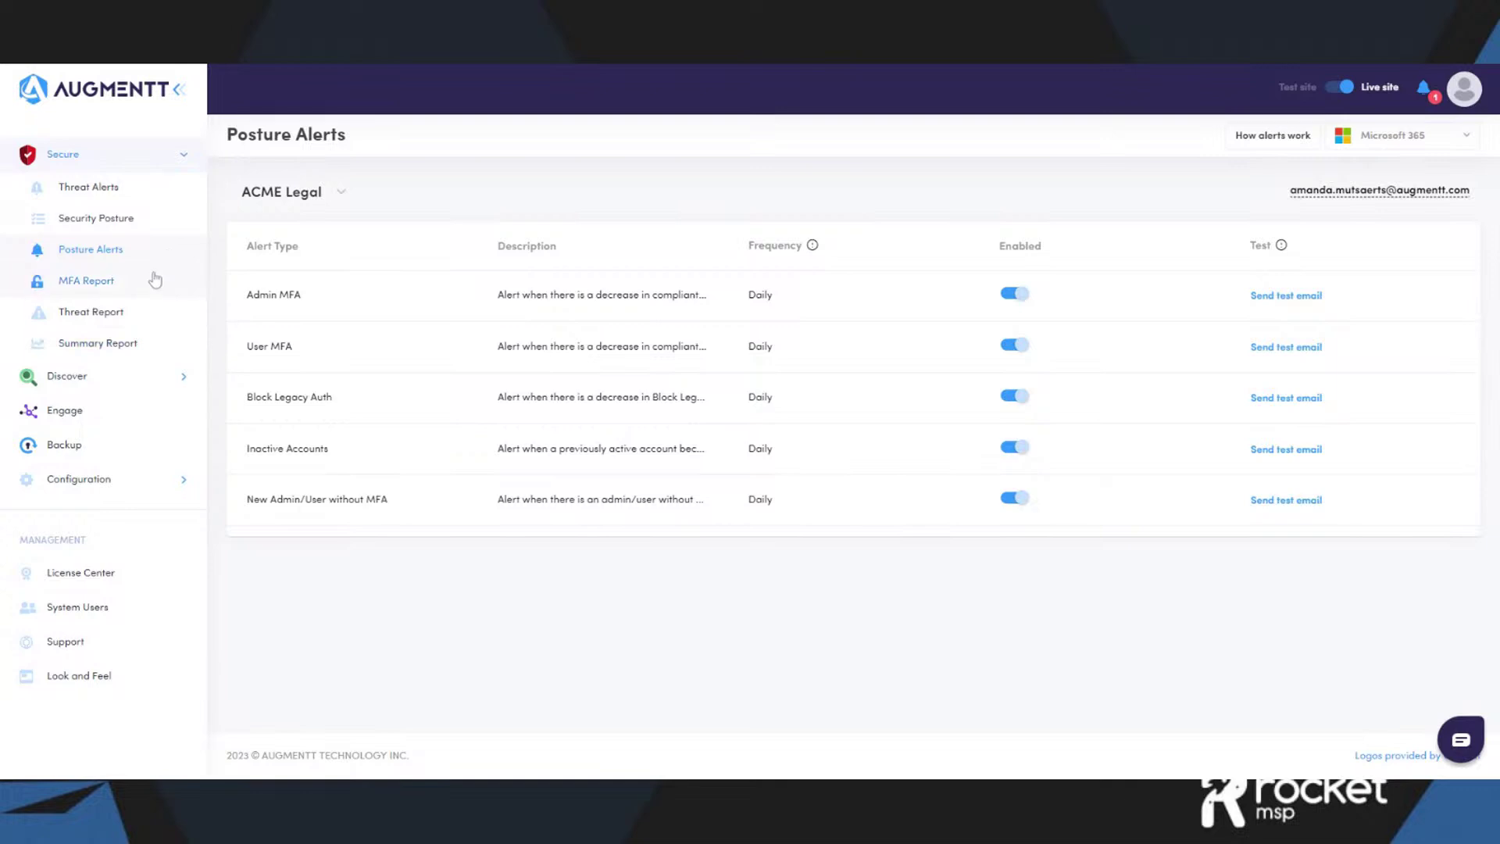
- Show the MFA Report for All companies and scroll through each company's MFA status
left_click(103, 286)
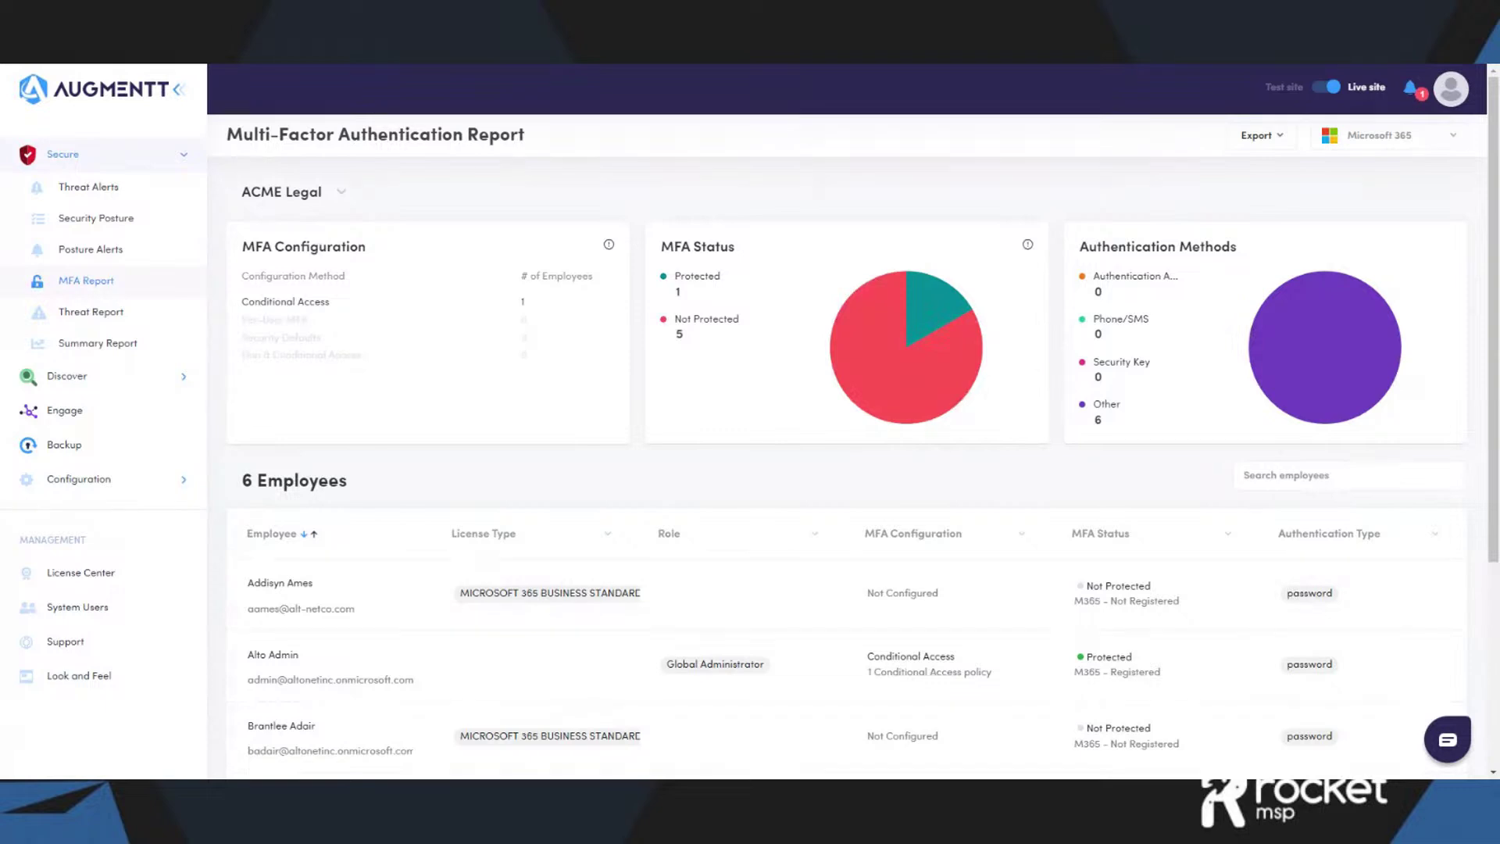
left_click(341, 192)
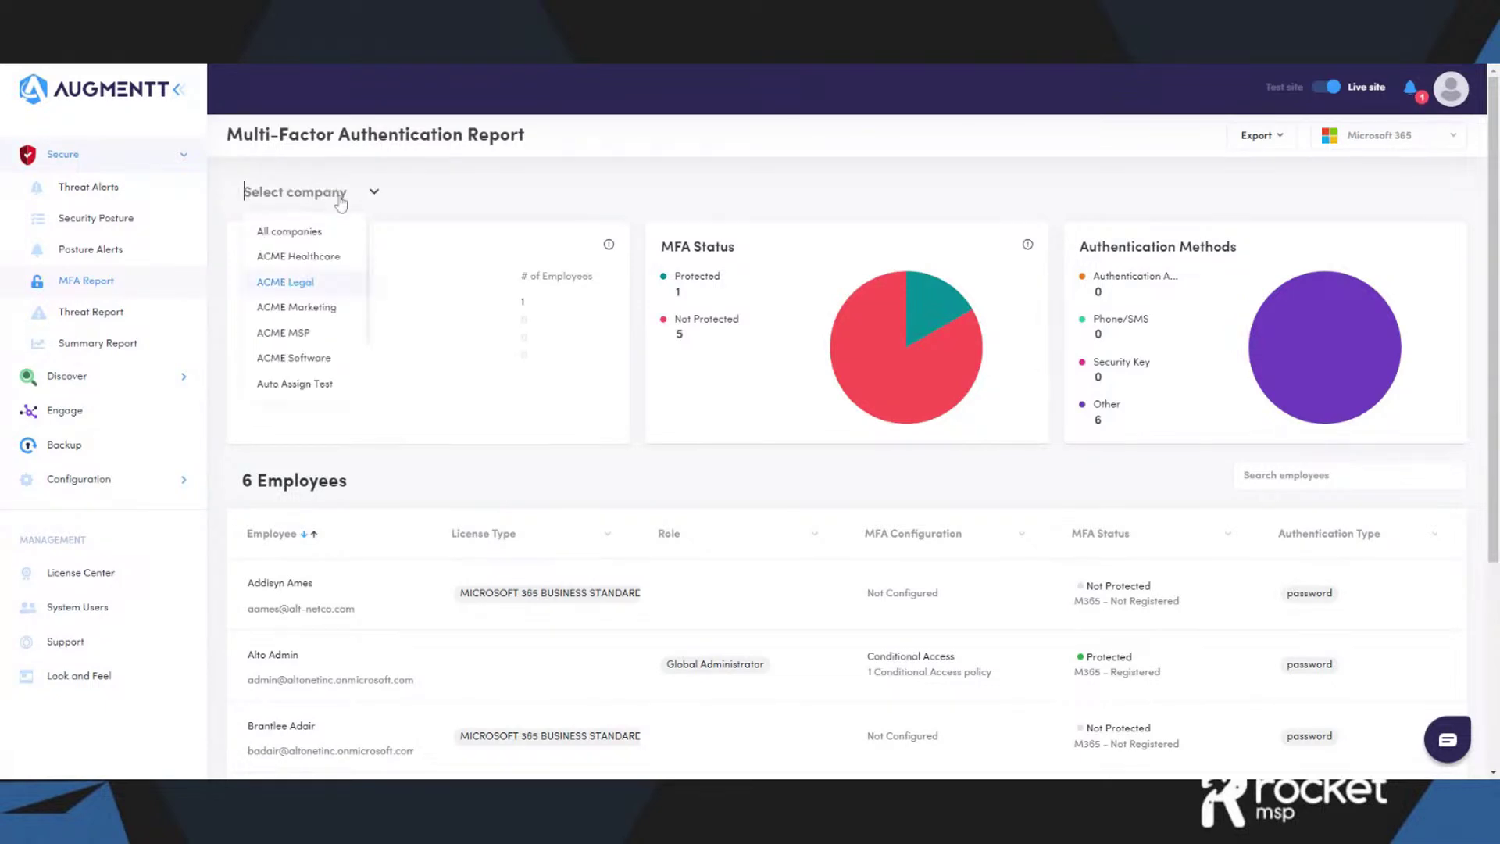
left_click(312, 232)
scroll(561, 325, "down", 3)
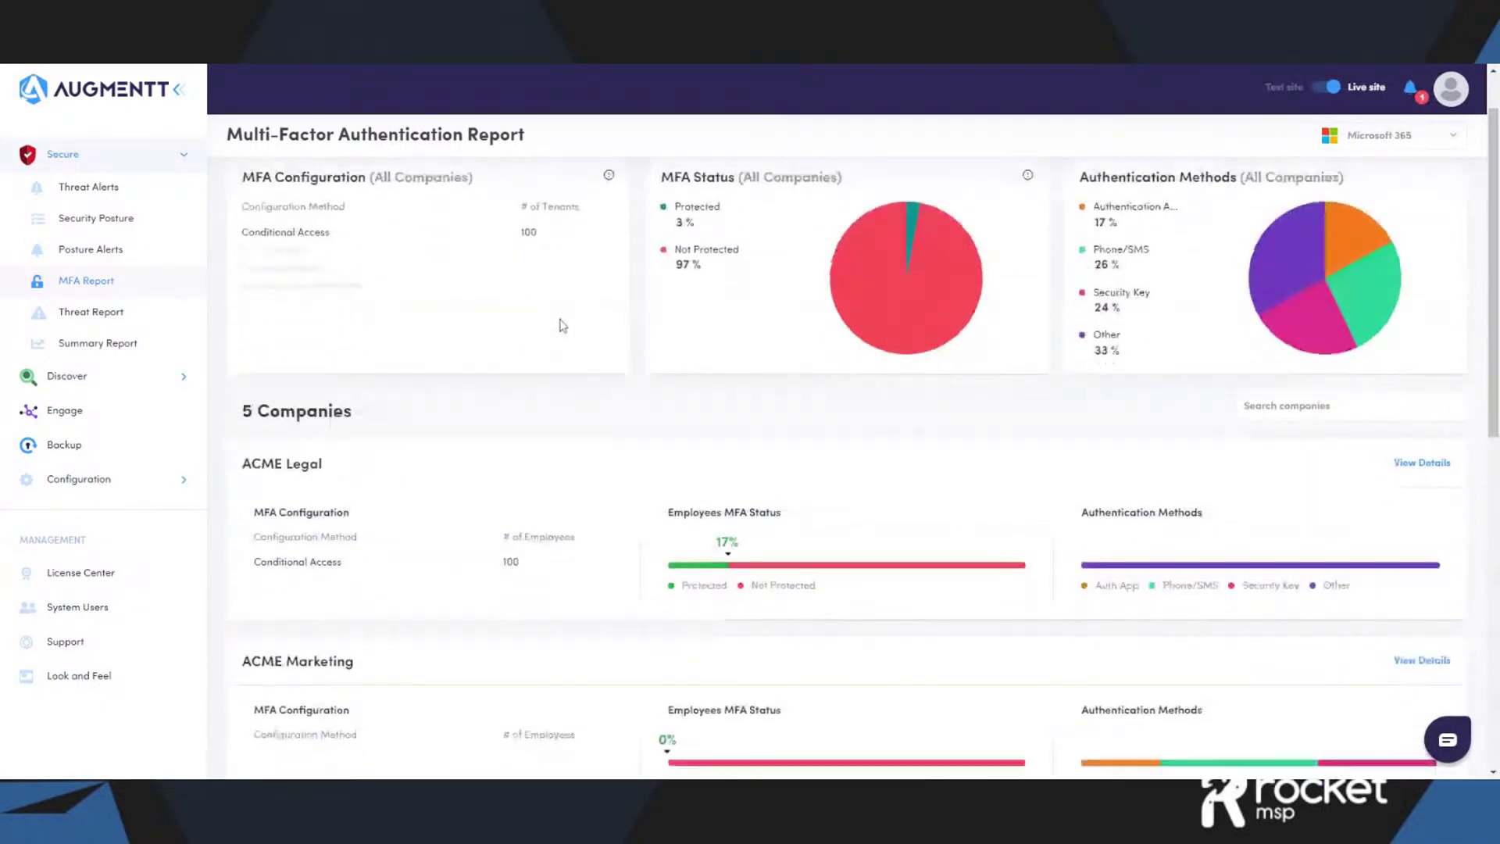
scroll(561, 325, "down", 5)
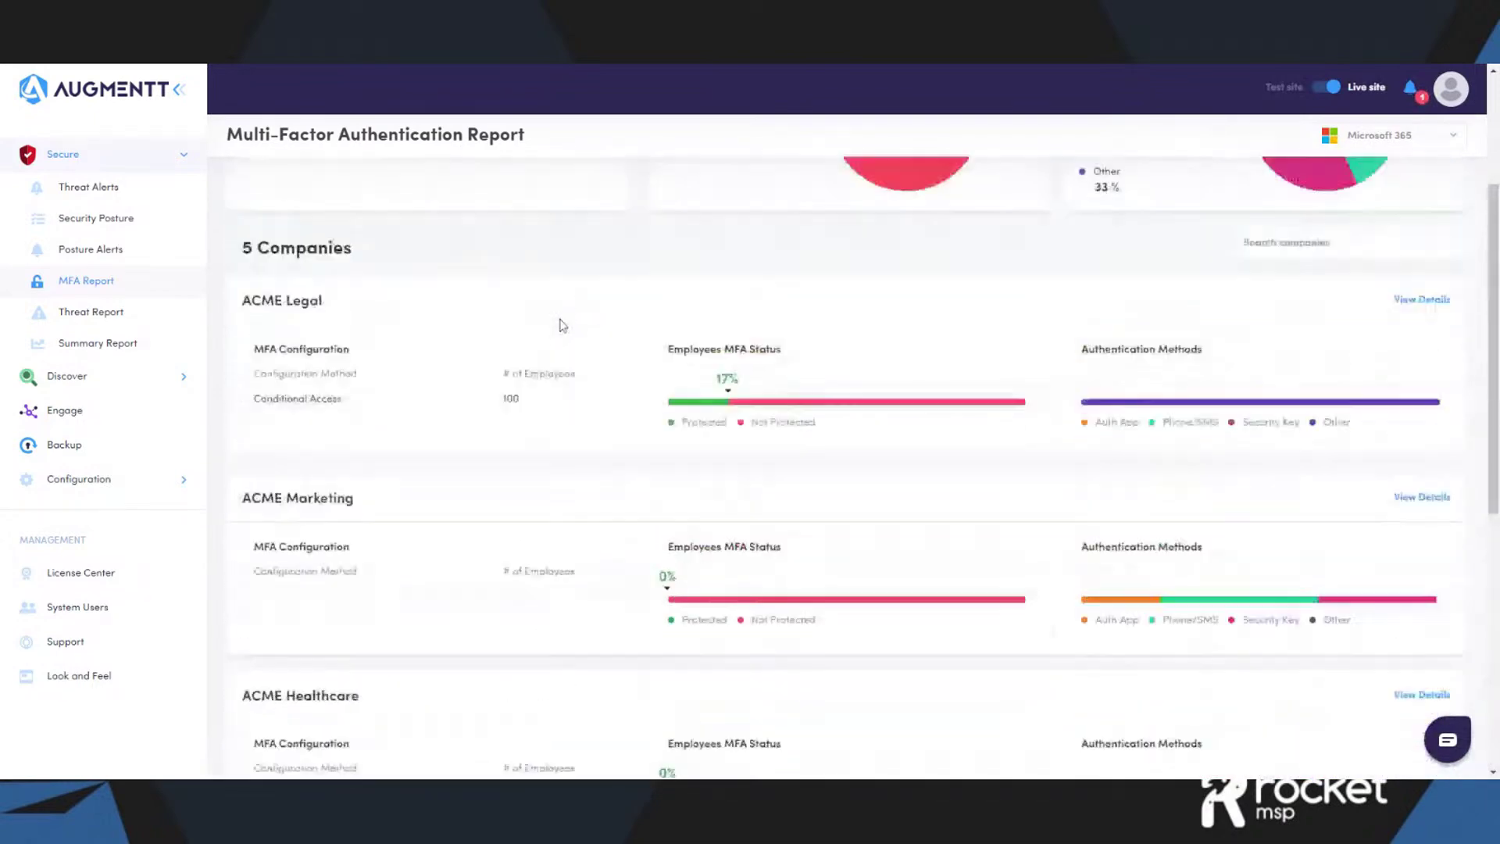
scroll(561, 325, "up", 3)
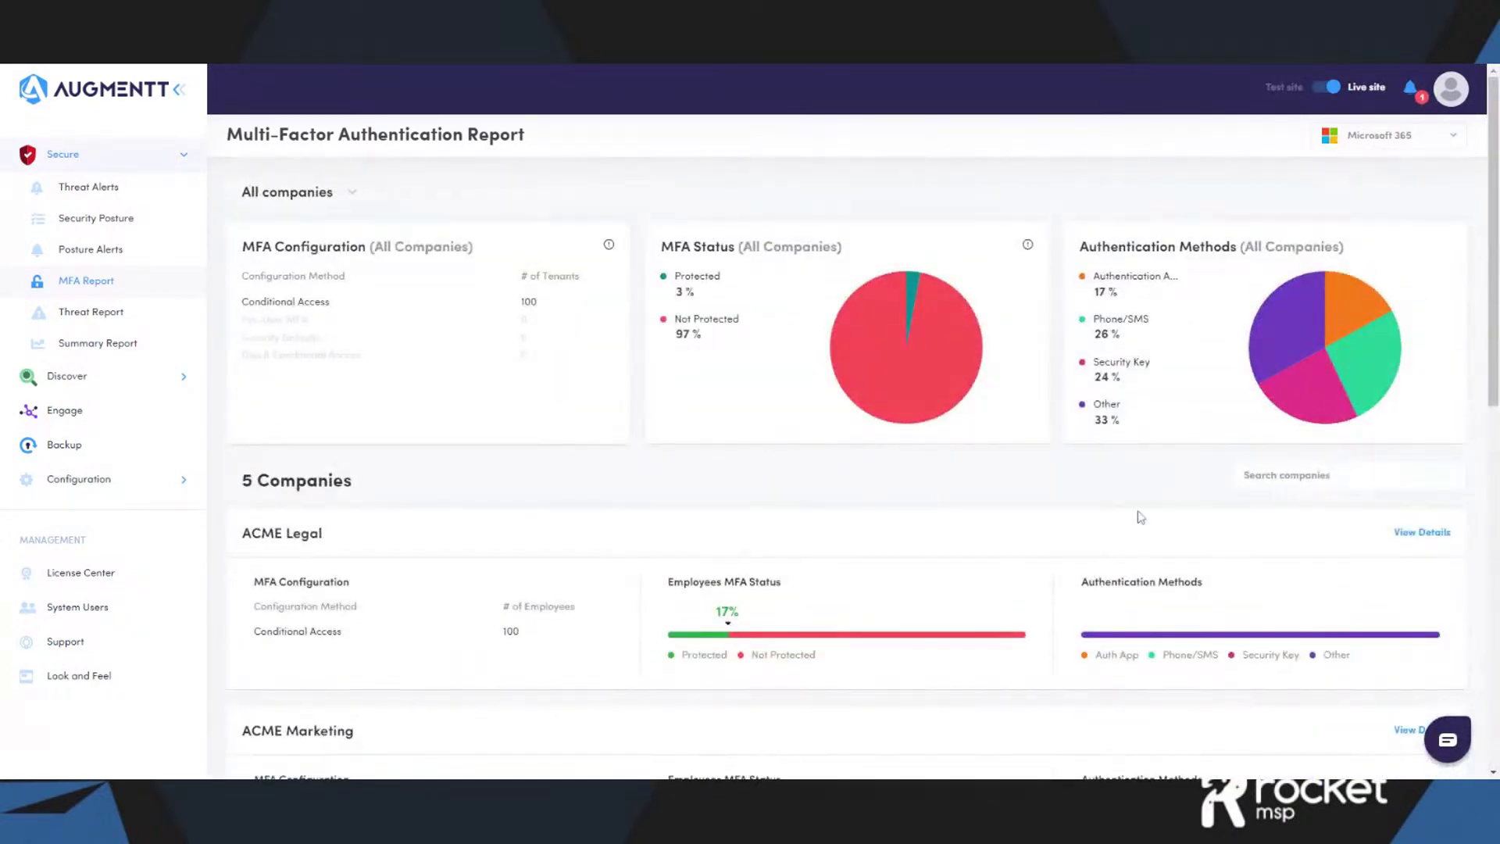
- Narrow the MFA report to ACME Legal and scroll through its results
left_click(361, 196)
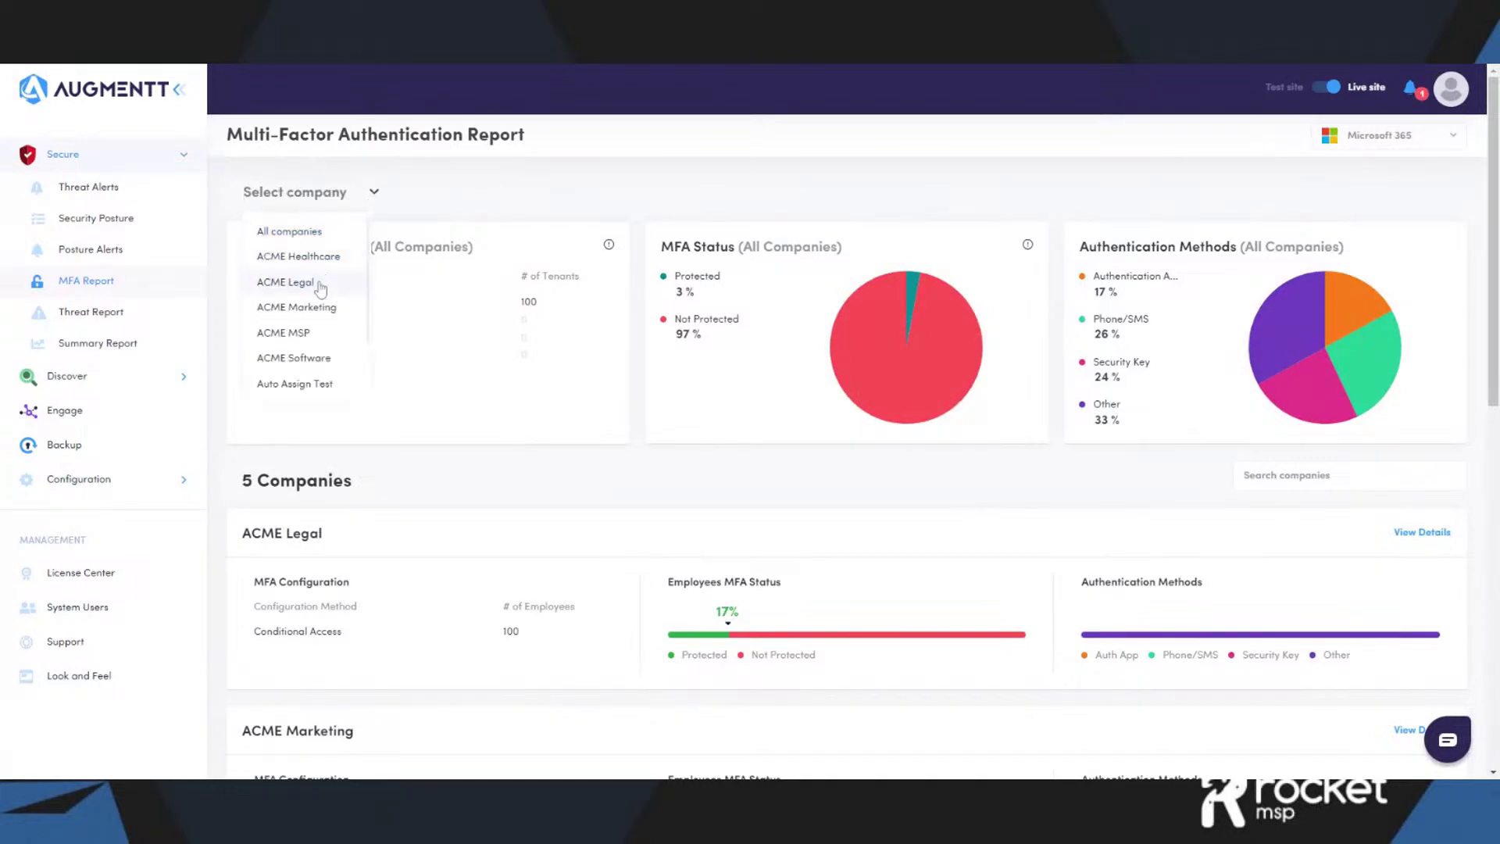
left_click(321, 283)
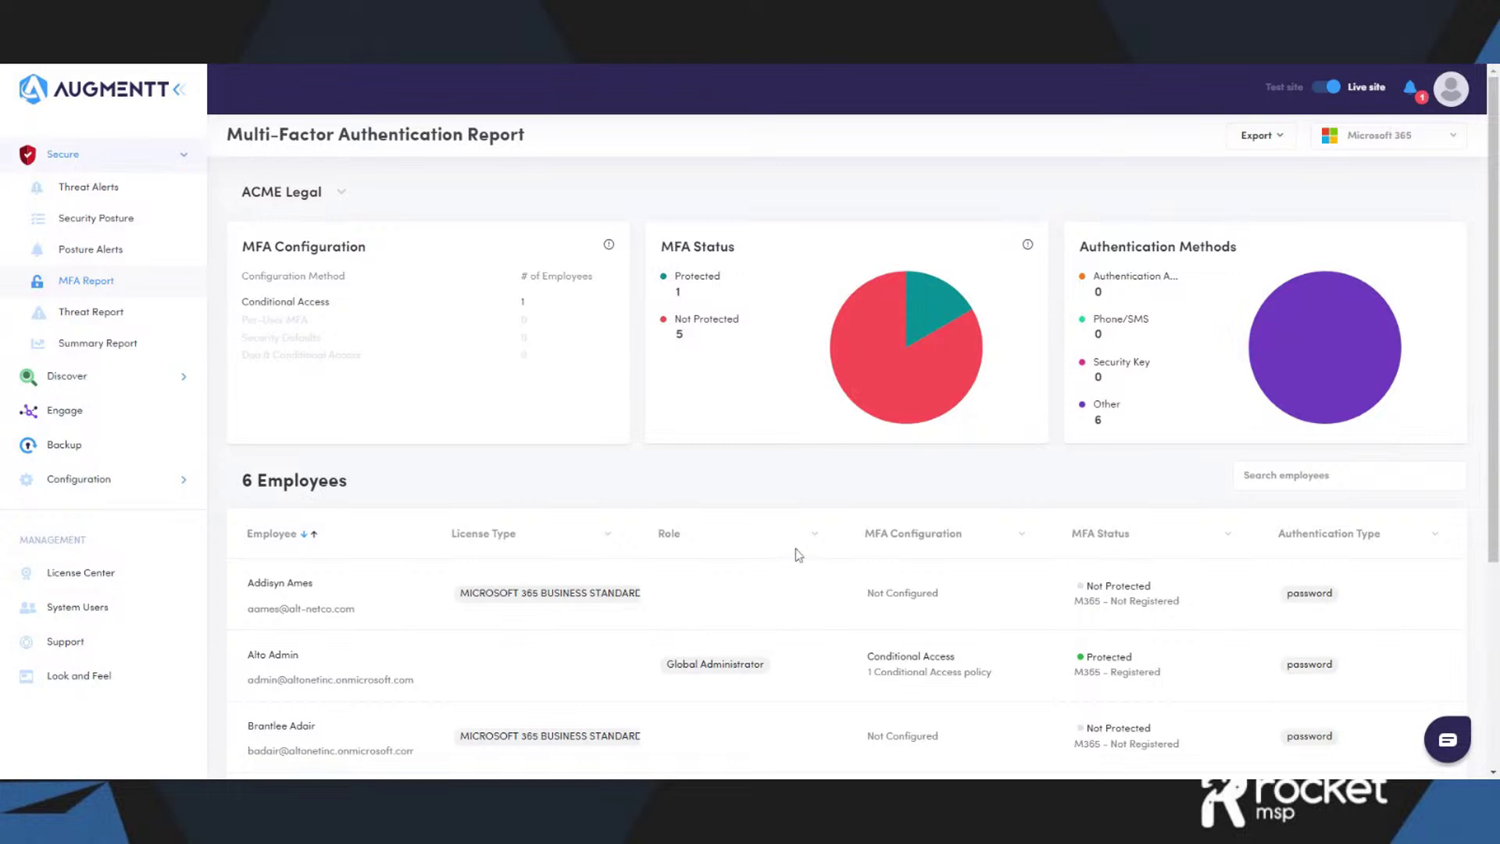
scroll(796, 549, "down", 1)
scroll(797, 554, "down", 2)
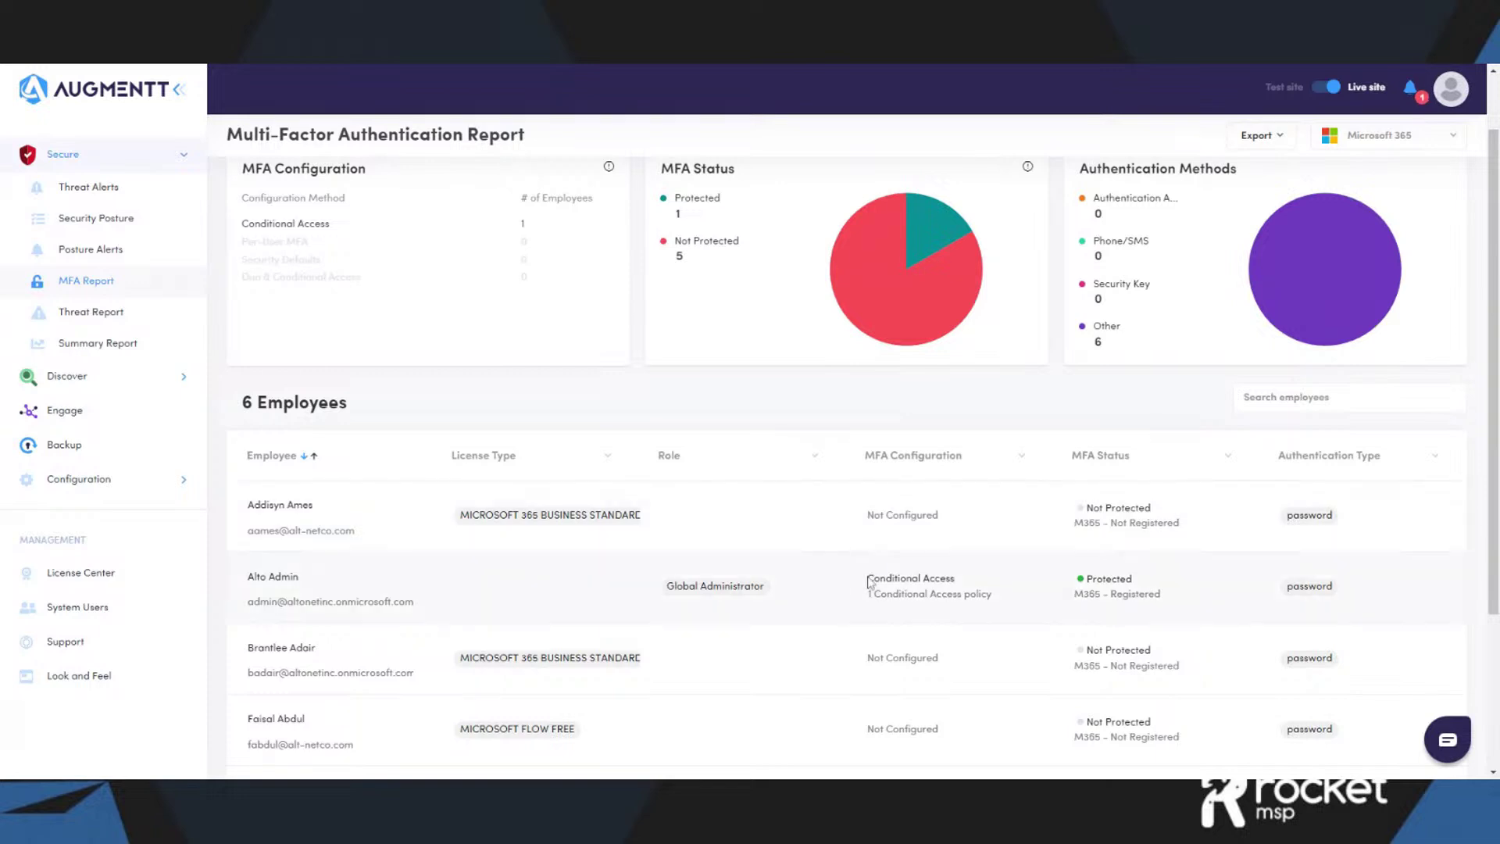
scroll(884, 549, "up", 2)
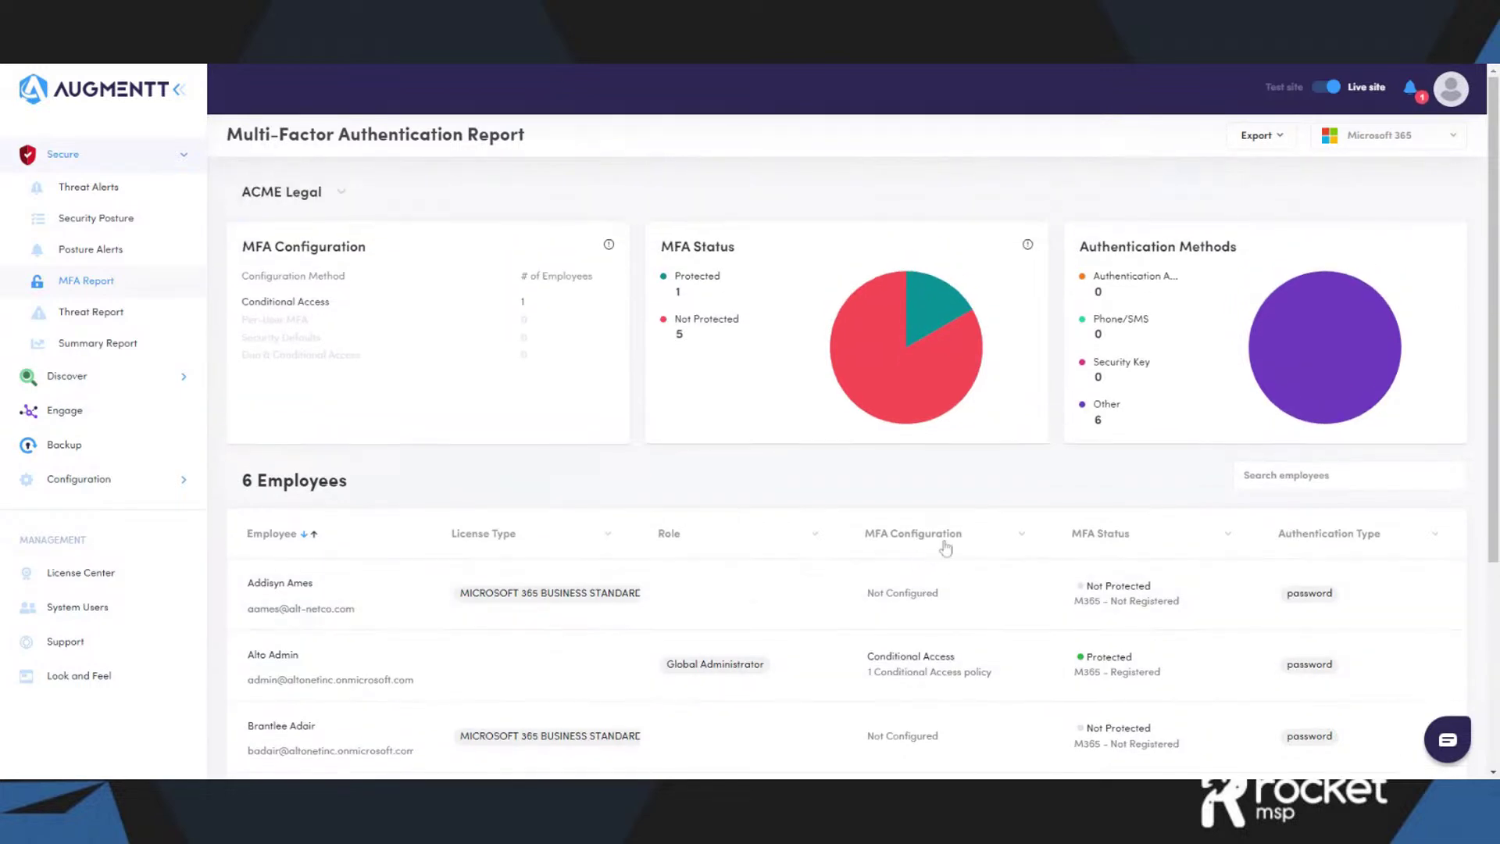
- Check the MFA report's export options without exporting, then go to ACME Legal's Threat Alerts
left_click(1284, 145)
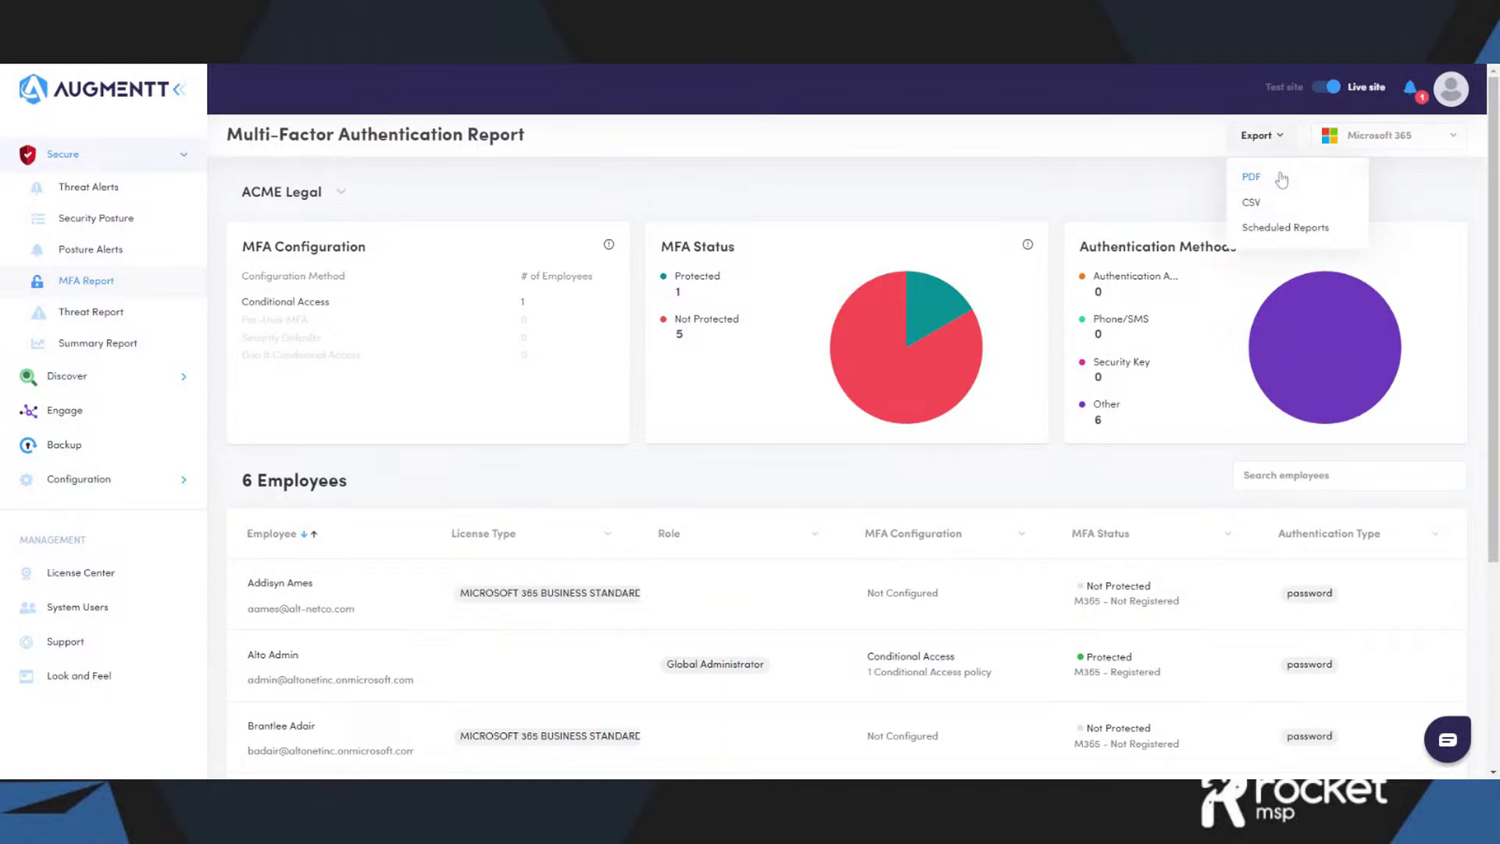
left_click(1206, 199)
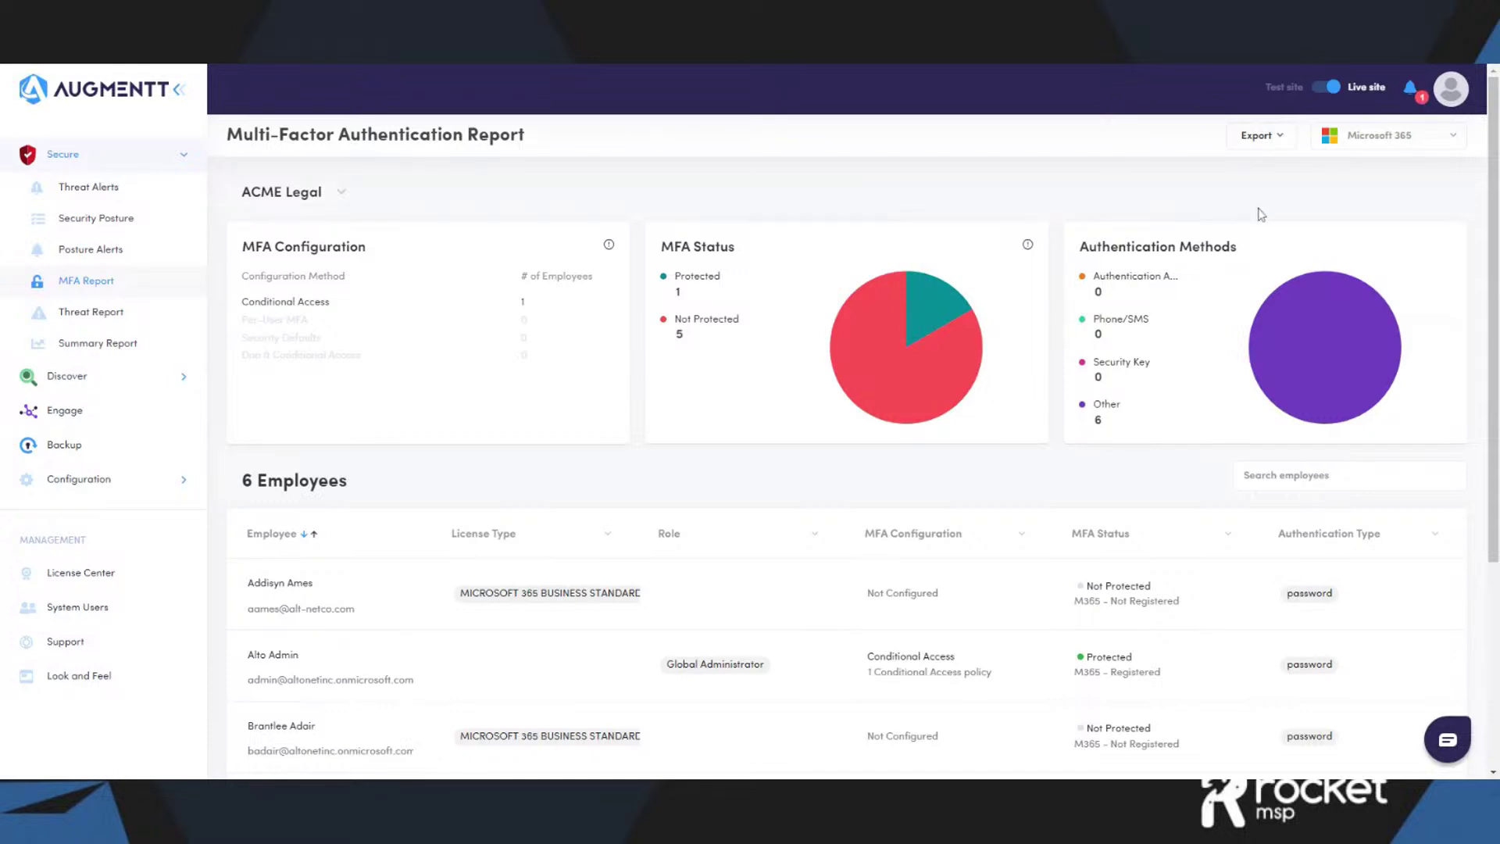
left_click(136, 202)
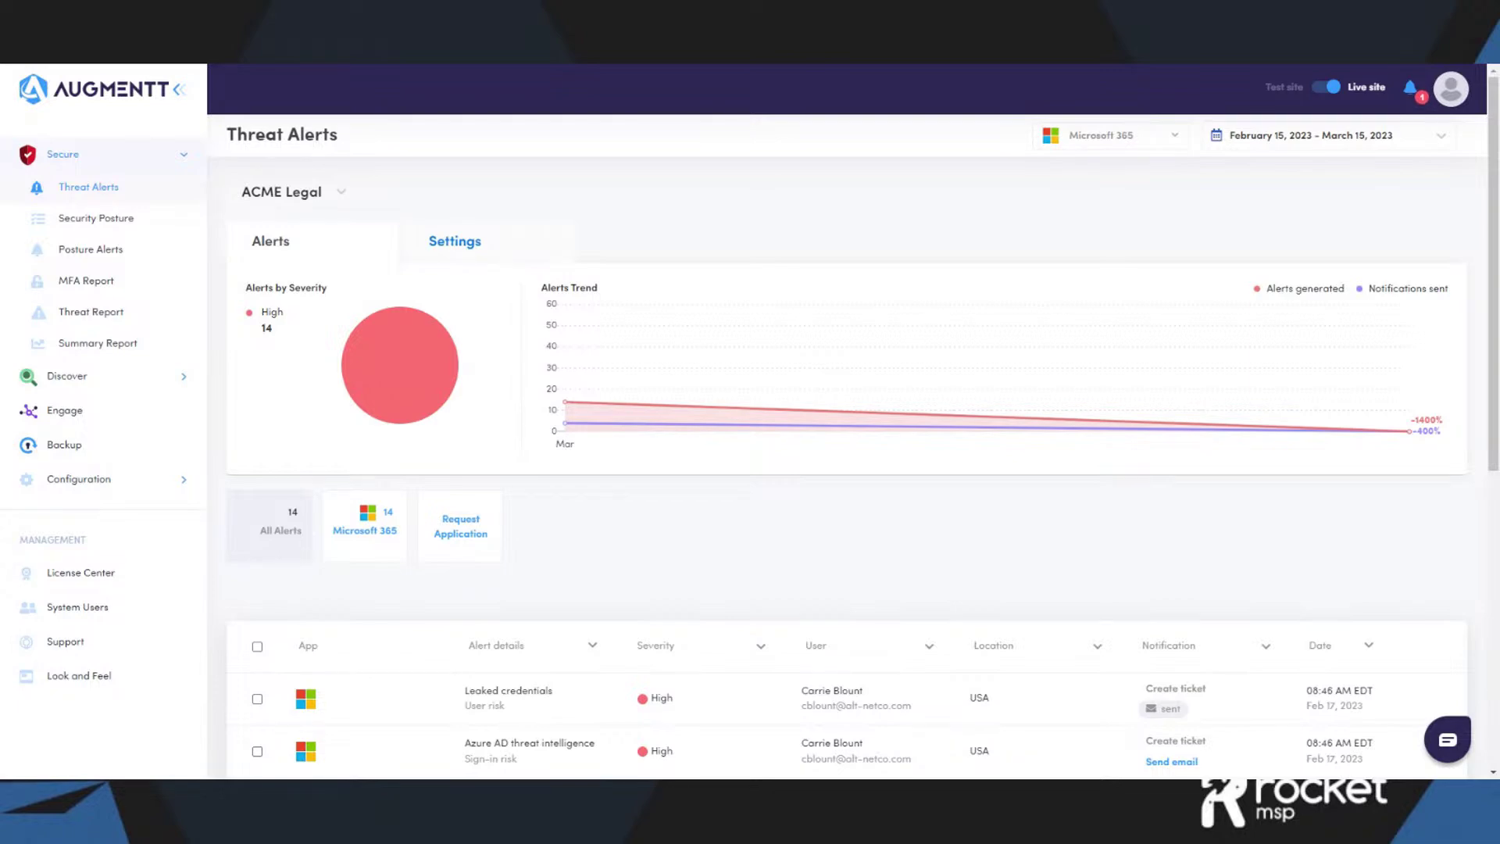
- Set the threat alerts date range to Last 3 Months (December 15, 2022 – March 15, 2023)
left_click(1441, 139)
left_click(1404, 216)
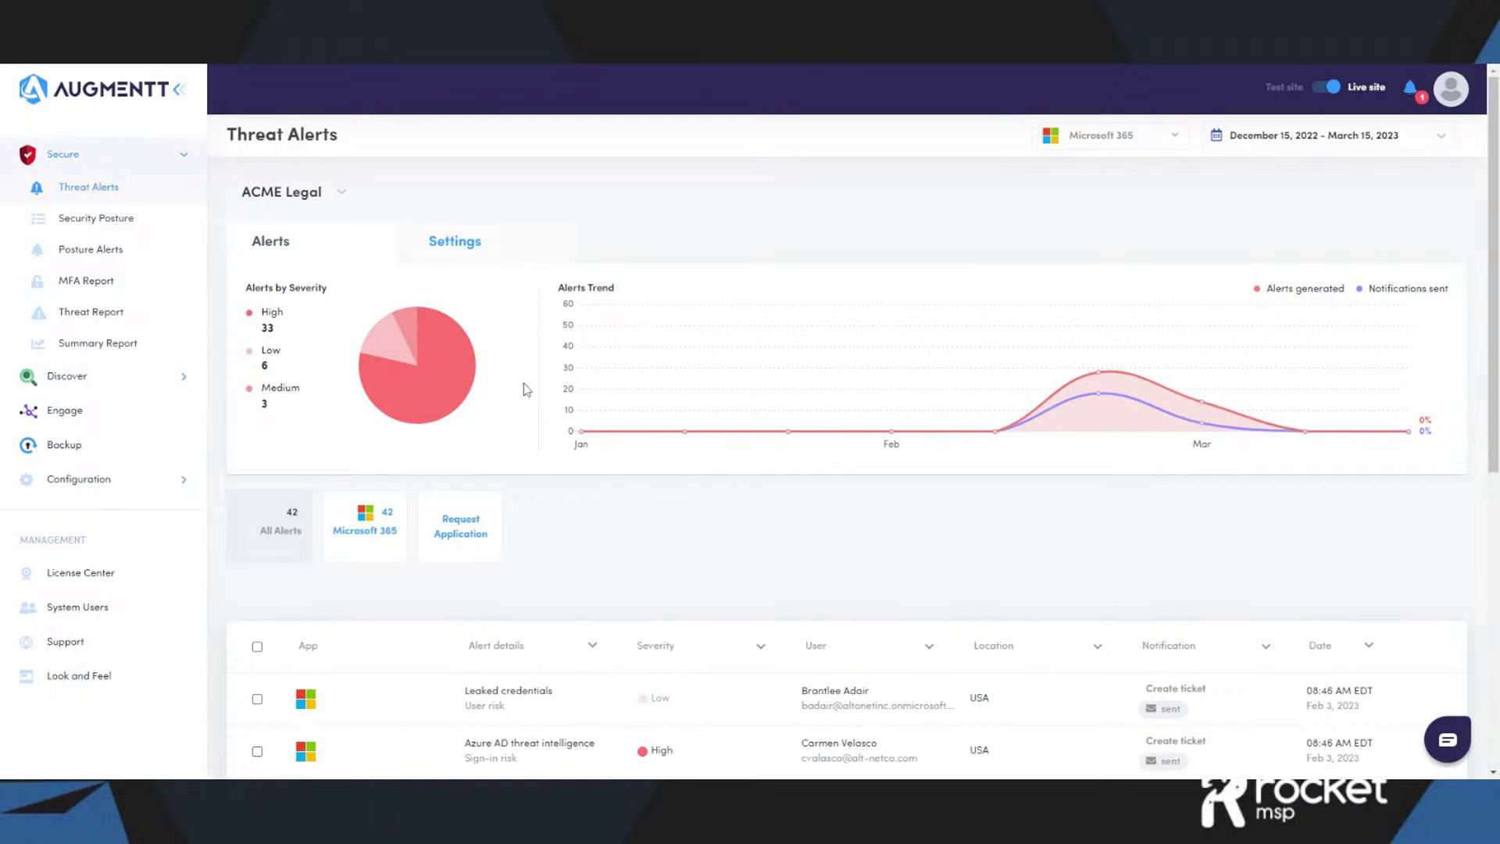
left_click(482, 251)
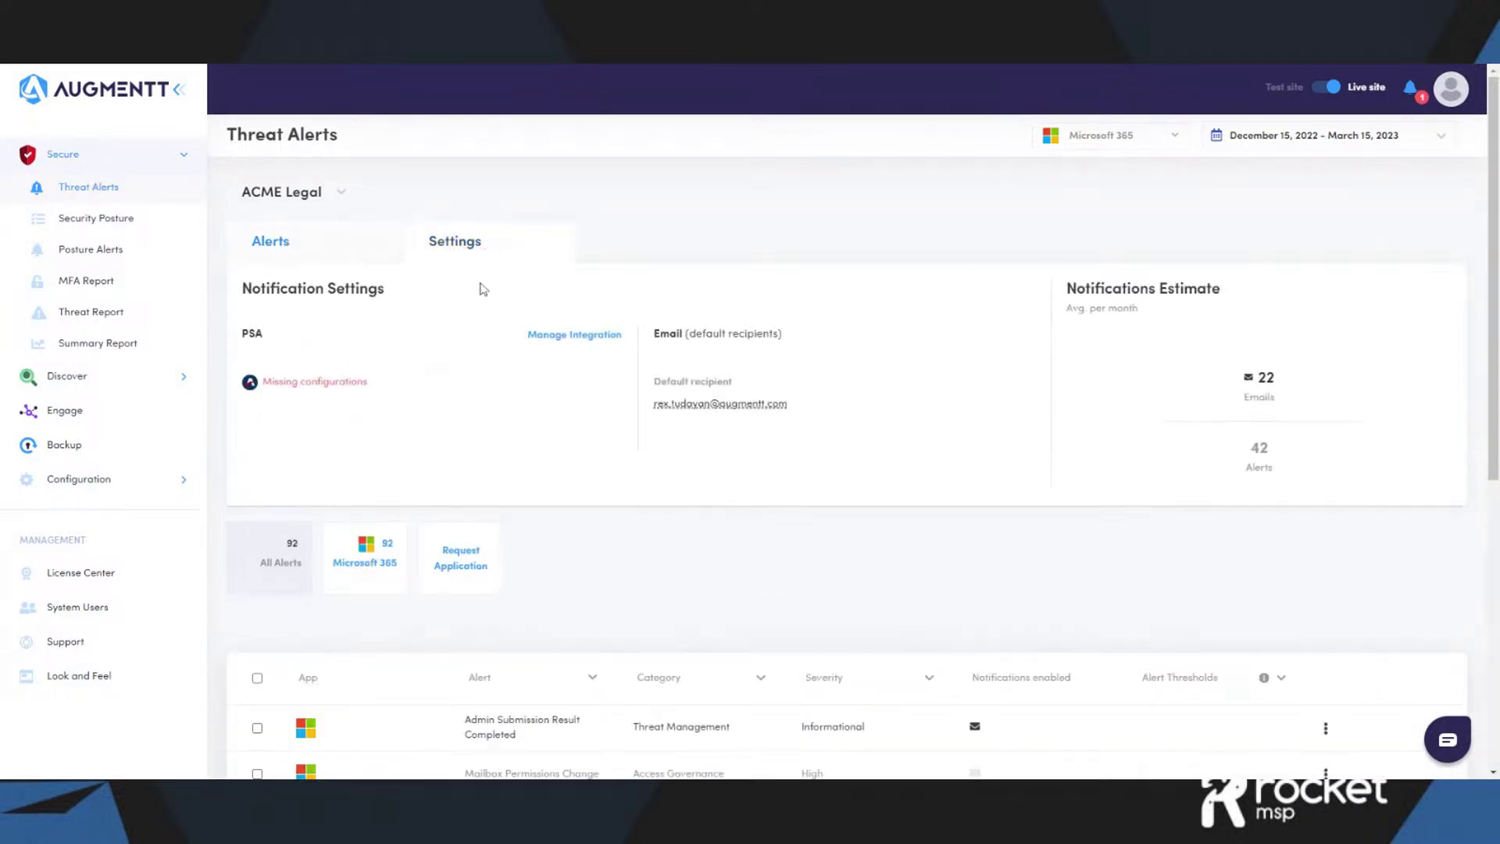
scroll(763, 461, "down", 5)
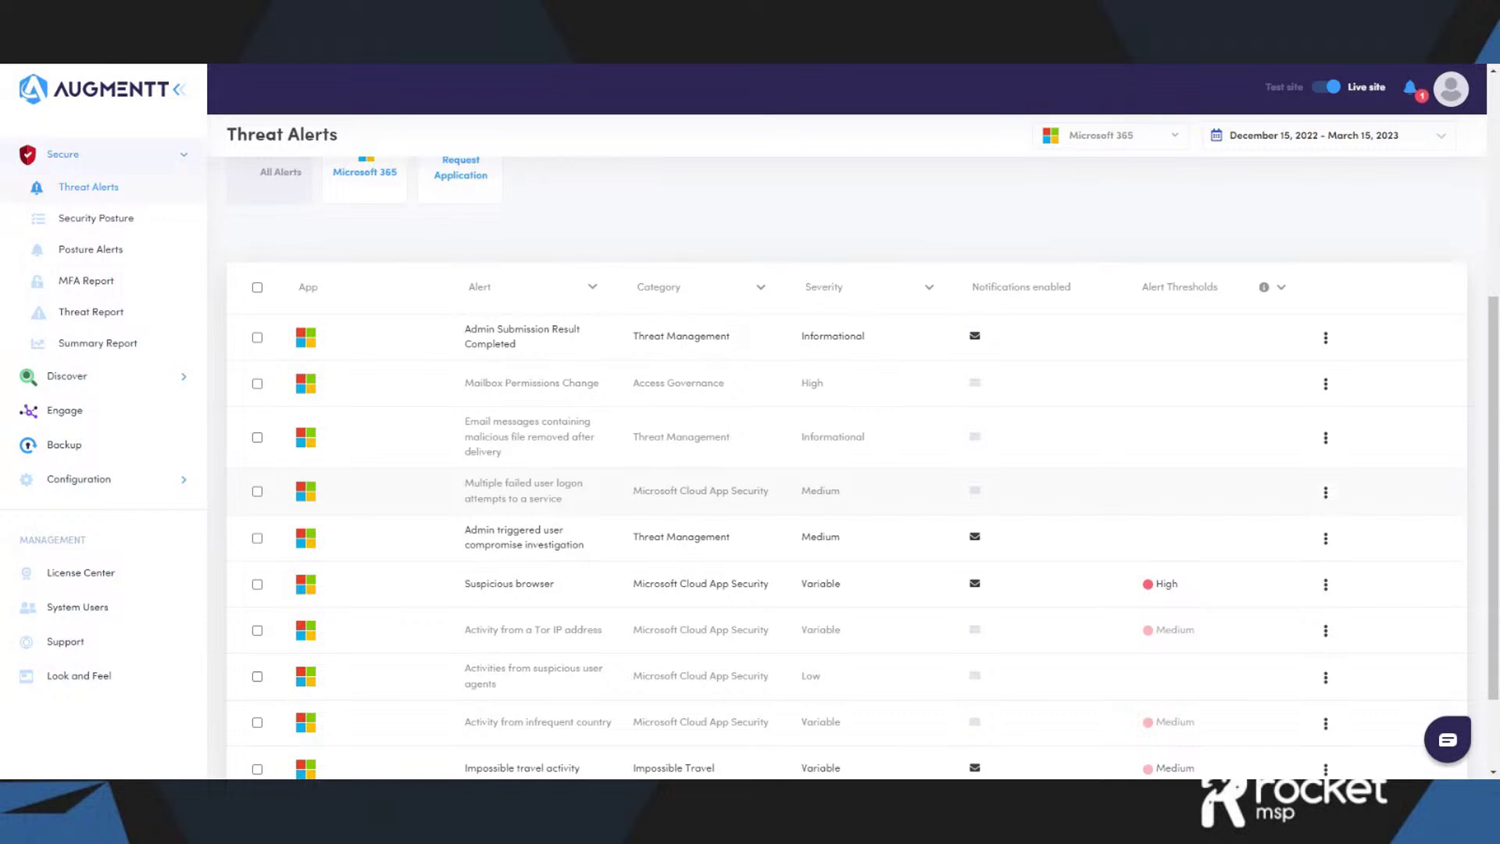
scroll(1179, 476, "up", 5)
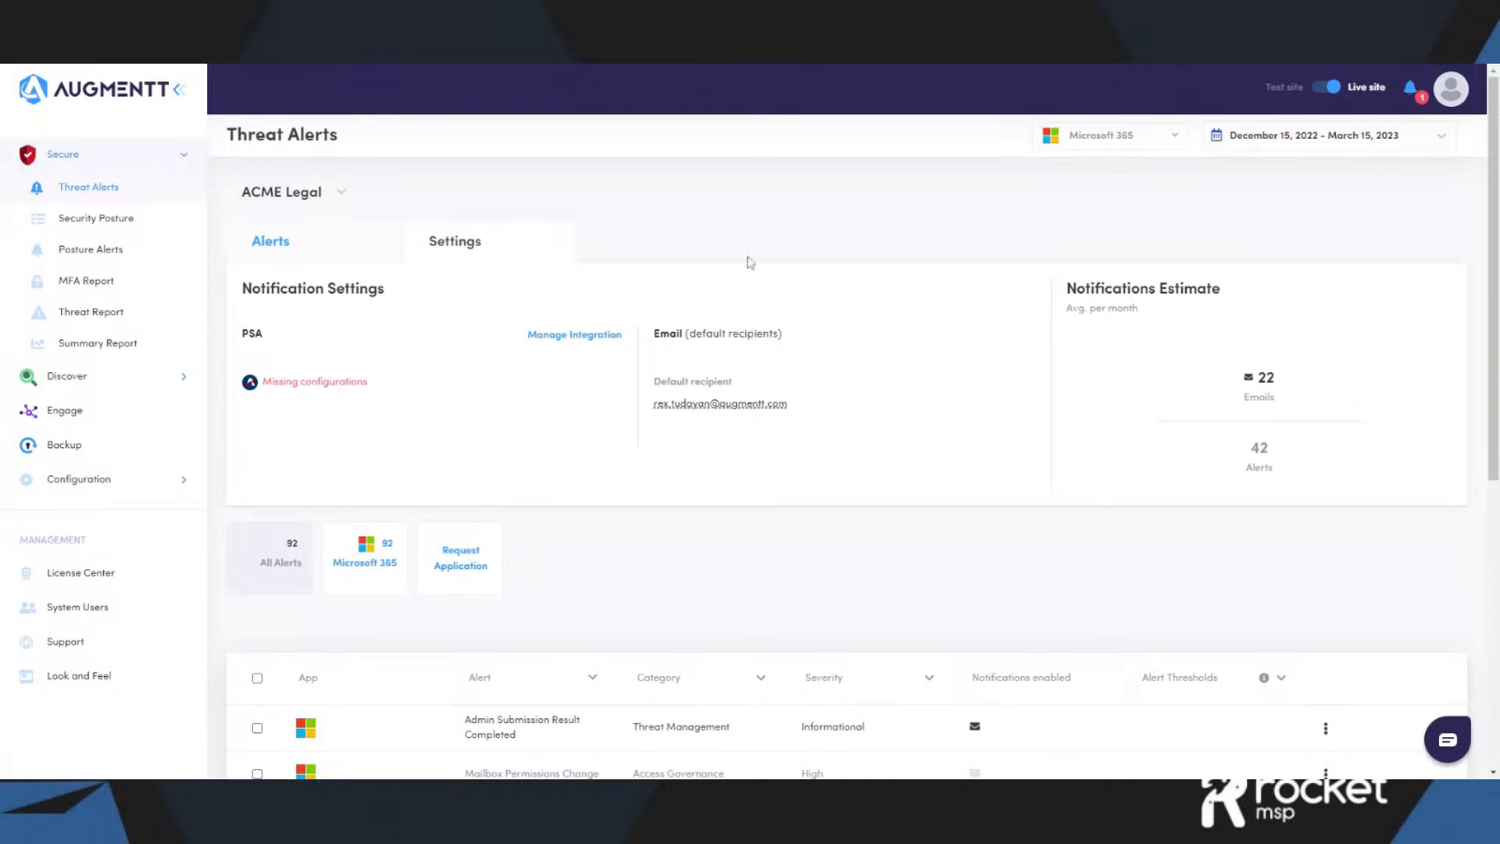
left_click(304, 250)
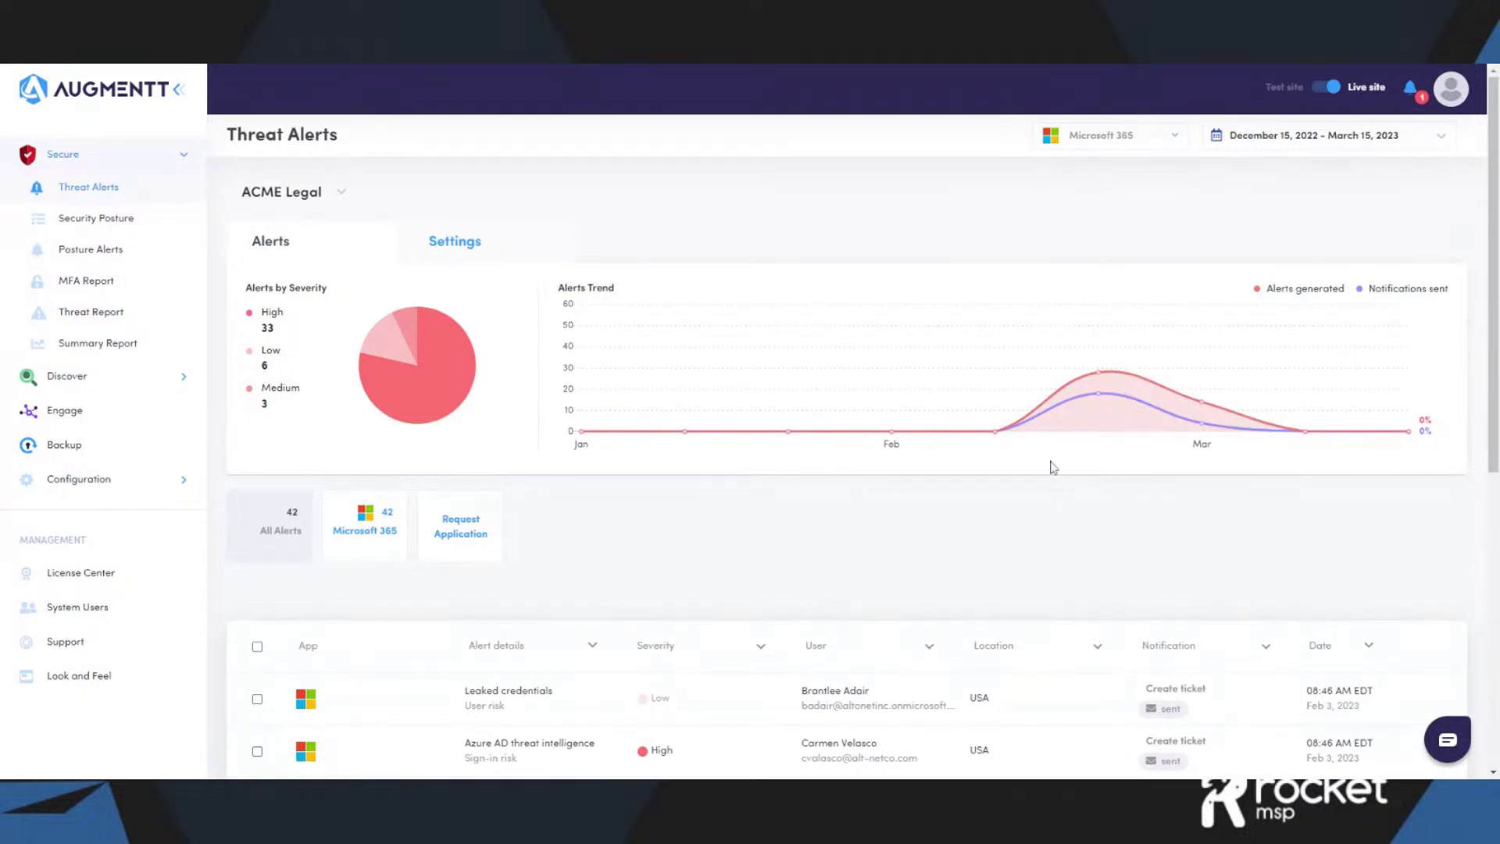
- Select the Leaked credentials alert and start a password reset for its user
scroll(1051, 465, "down", 3)
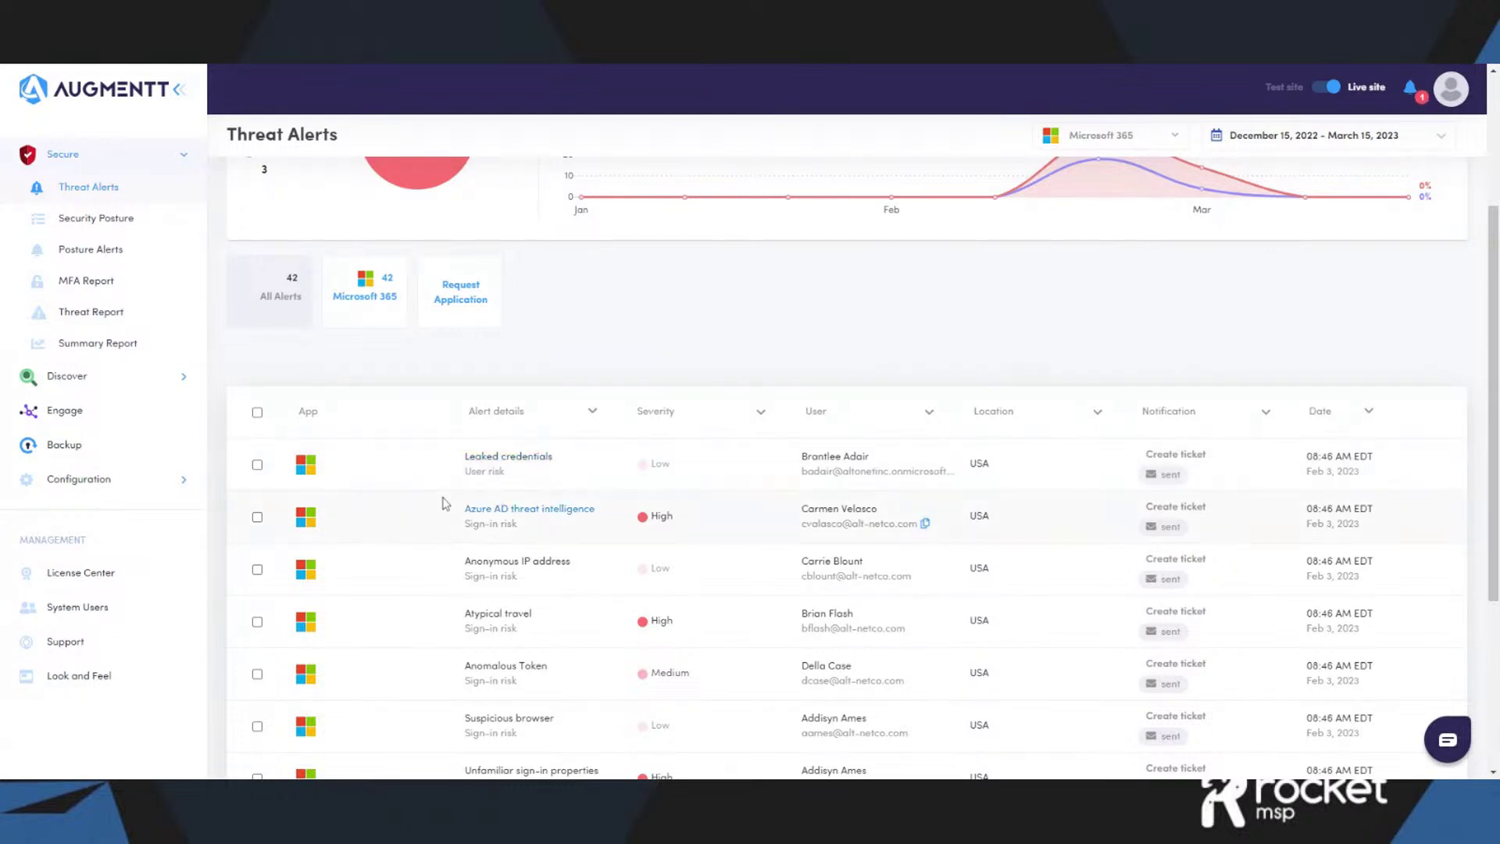
left_click(257, 465)
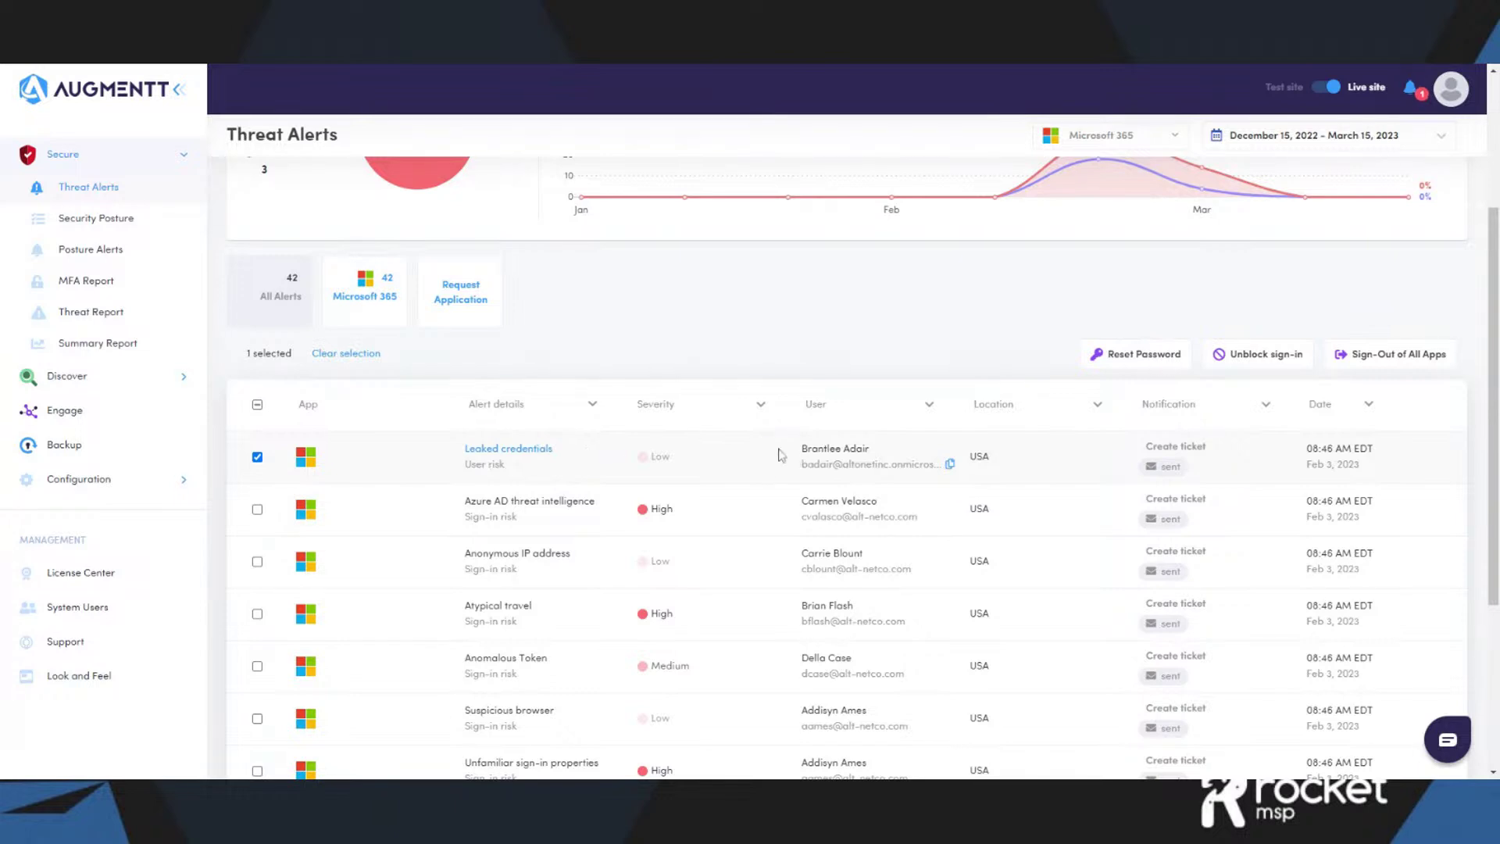
left_click(1115, 360)
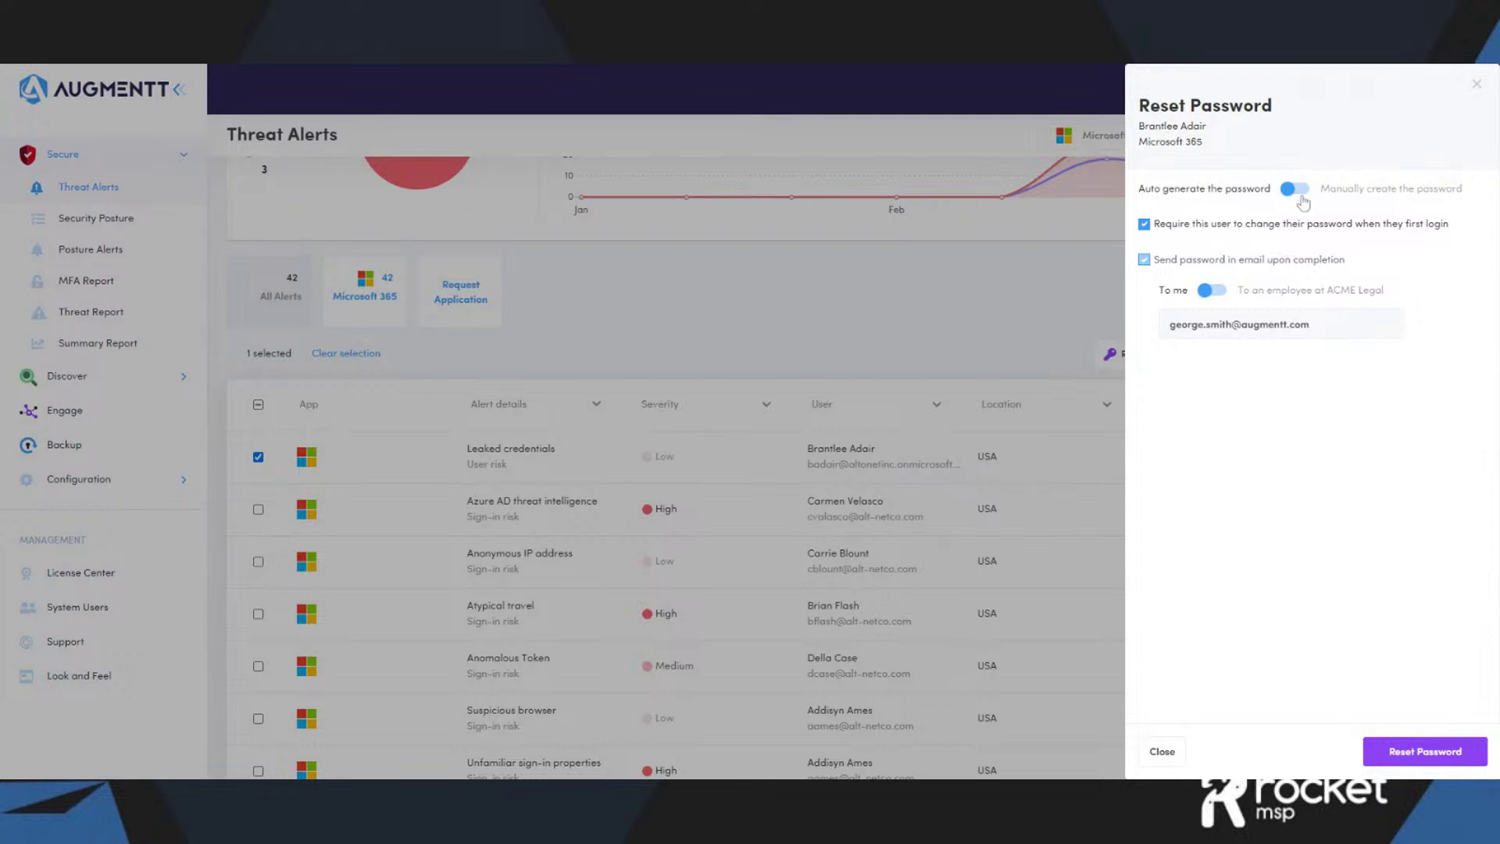
- Try a manual password, then switch the reset back to an auto-generated password
left_click(1297, 195)
left_click(1298, 225)
left_click(1293, 190)
- Choose an ACME Legal employee as password recipient, then close the dialog without resetting
left_click(1213, 291)
left_click(1250, 324)
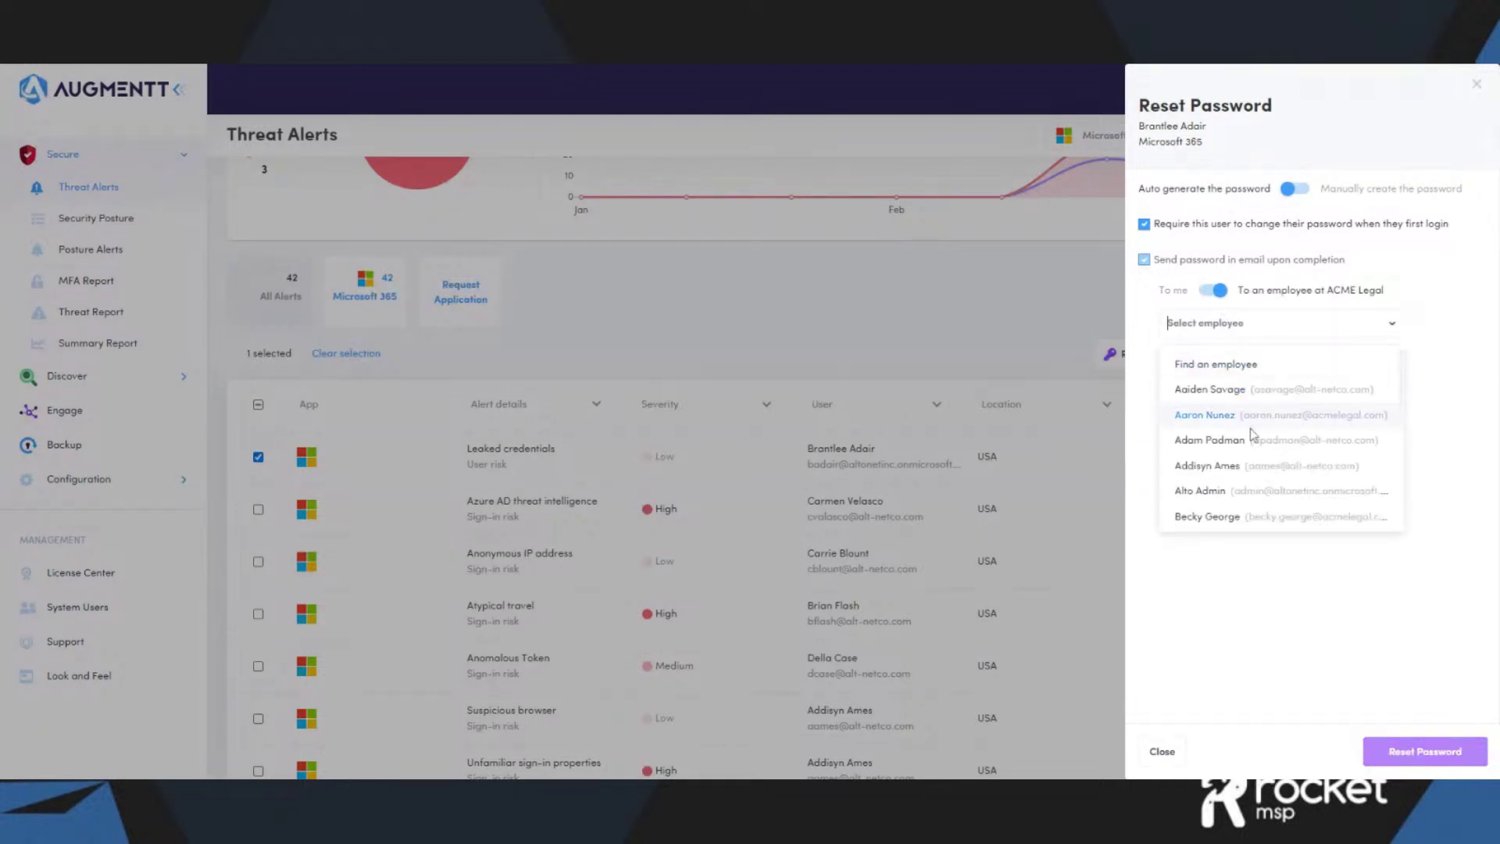
left_click(1263, 516)
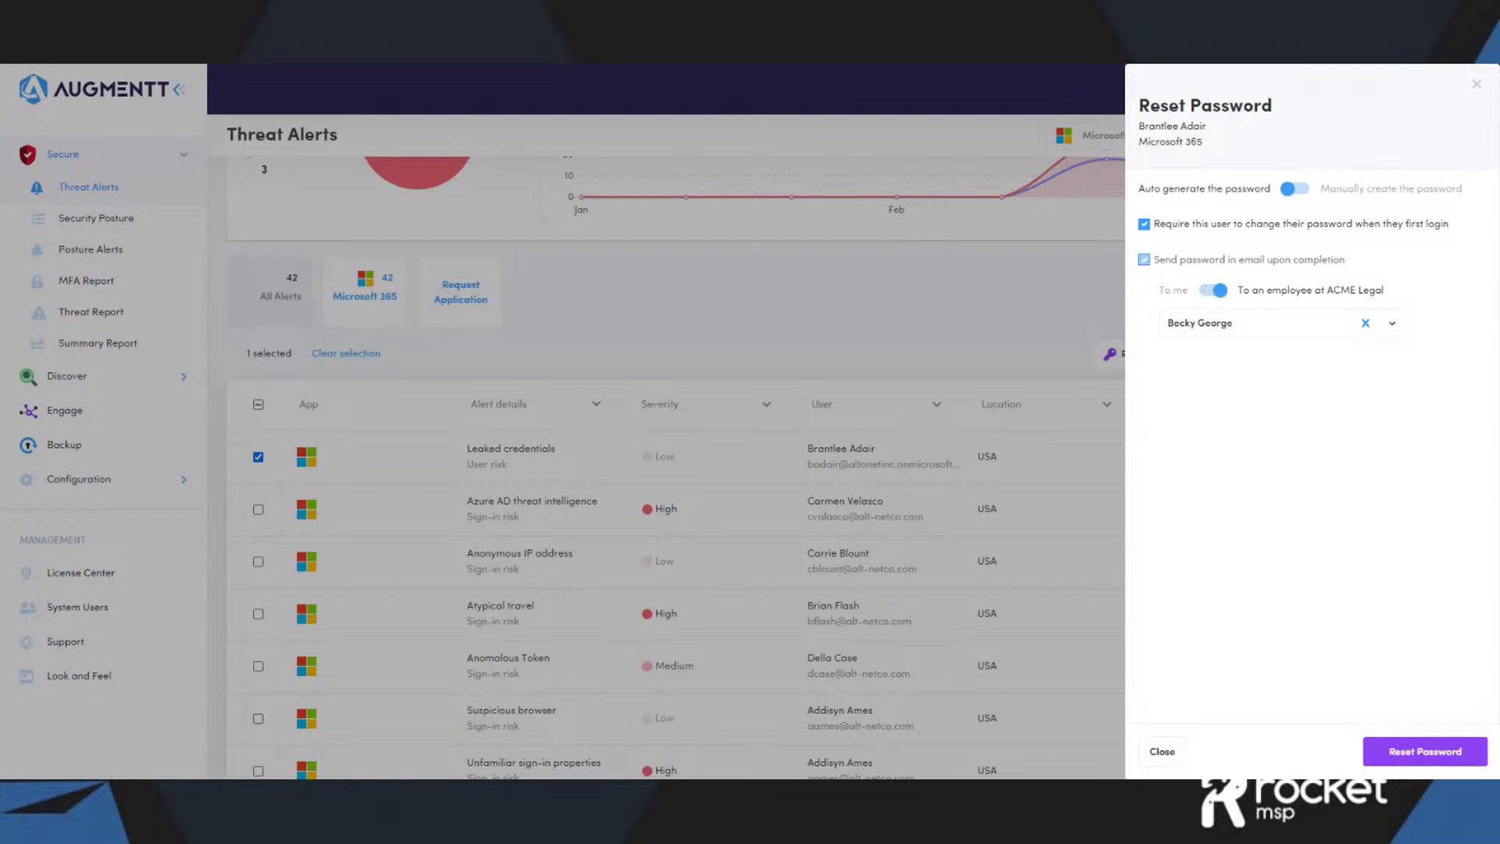
left_click(1163, 752)
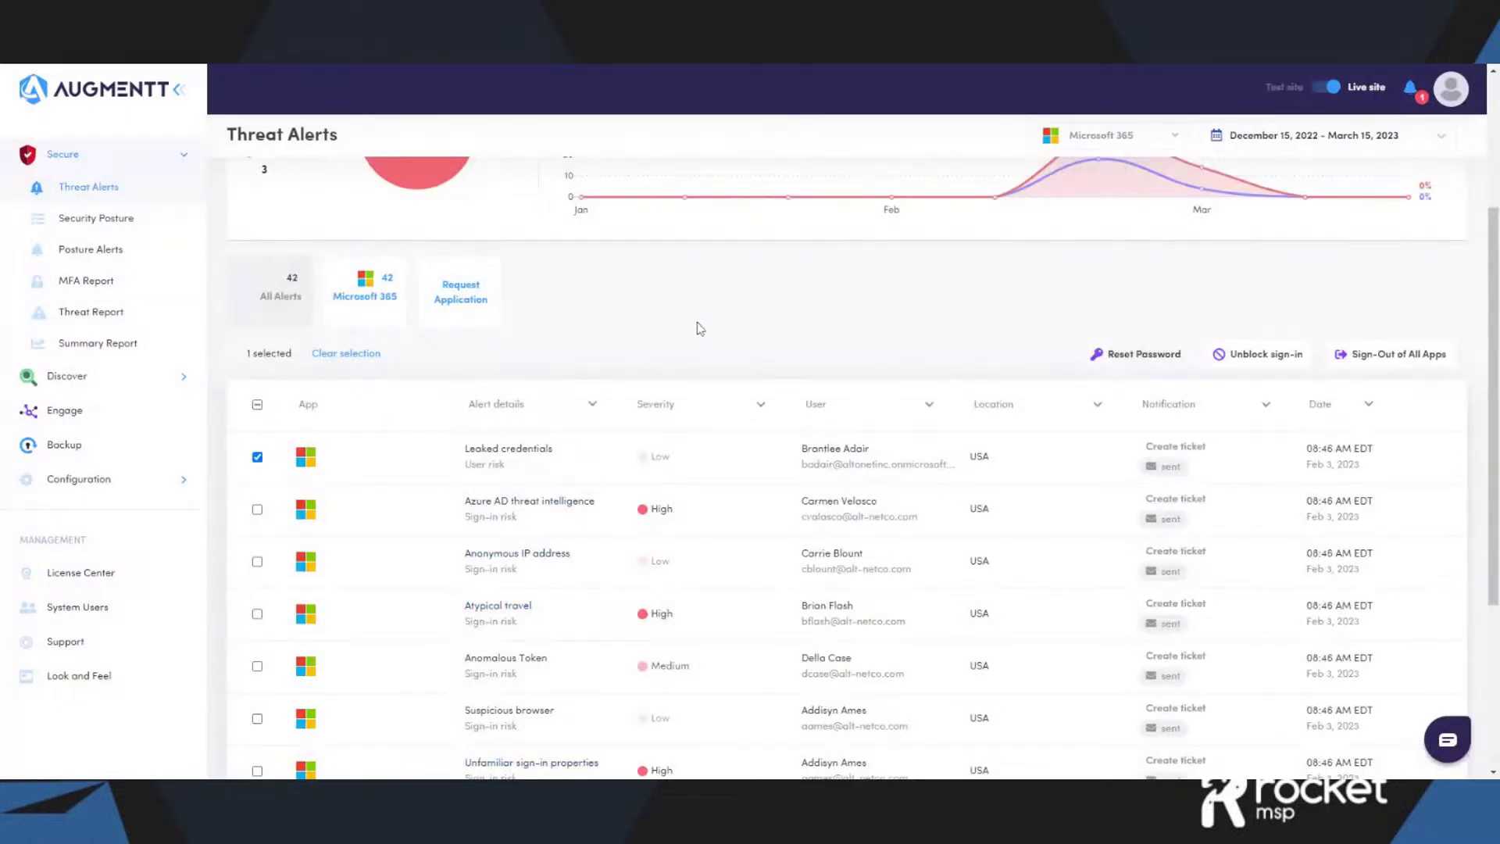
- Open the Summary Report for ACME Software
left_click(117, 343)
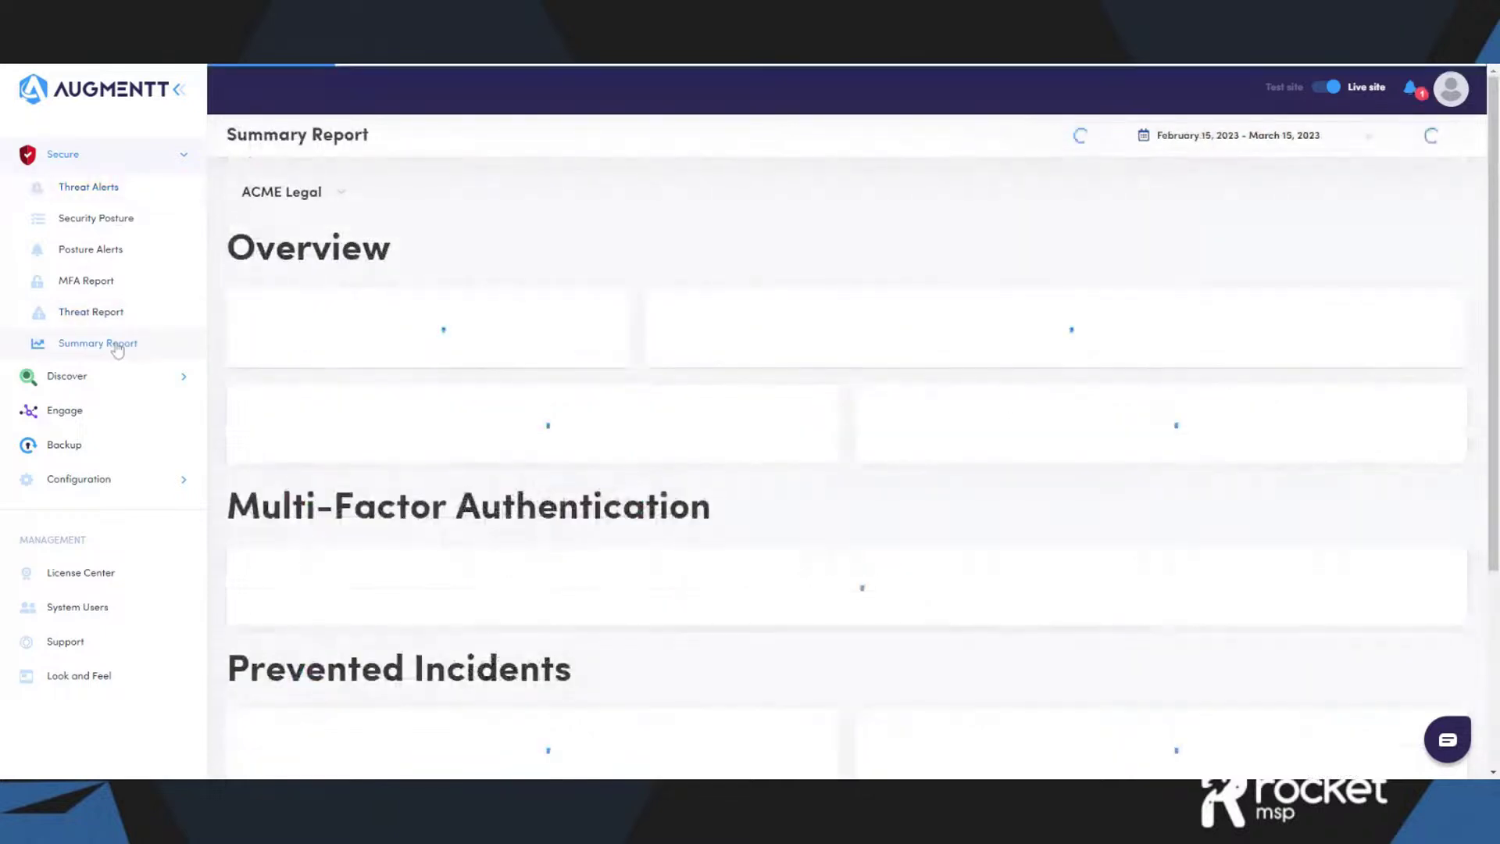
left_click(358, 206)
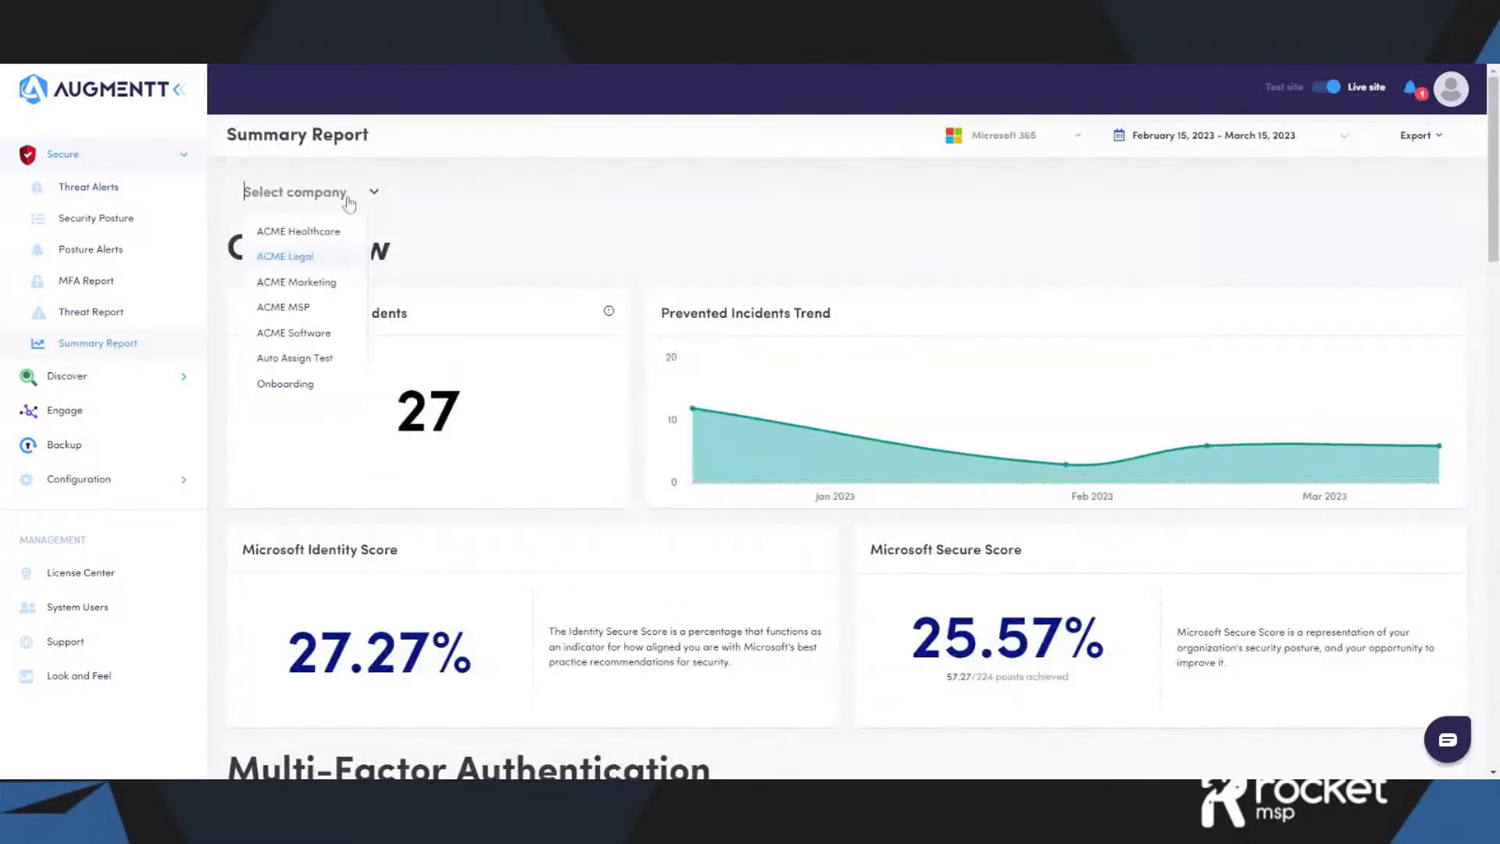
left_click(329, 344)
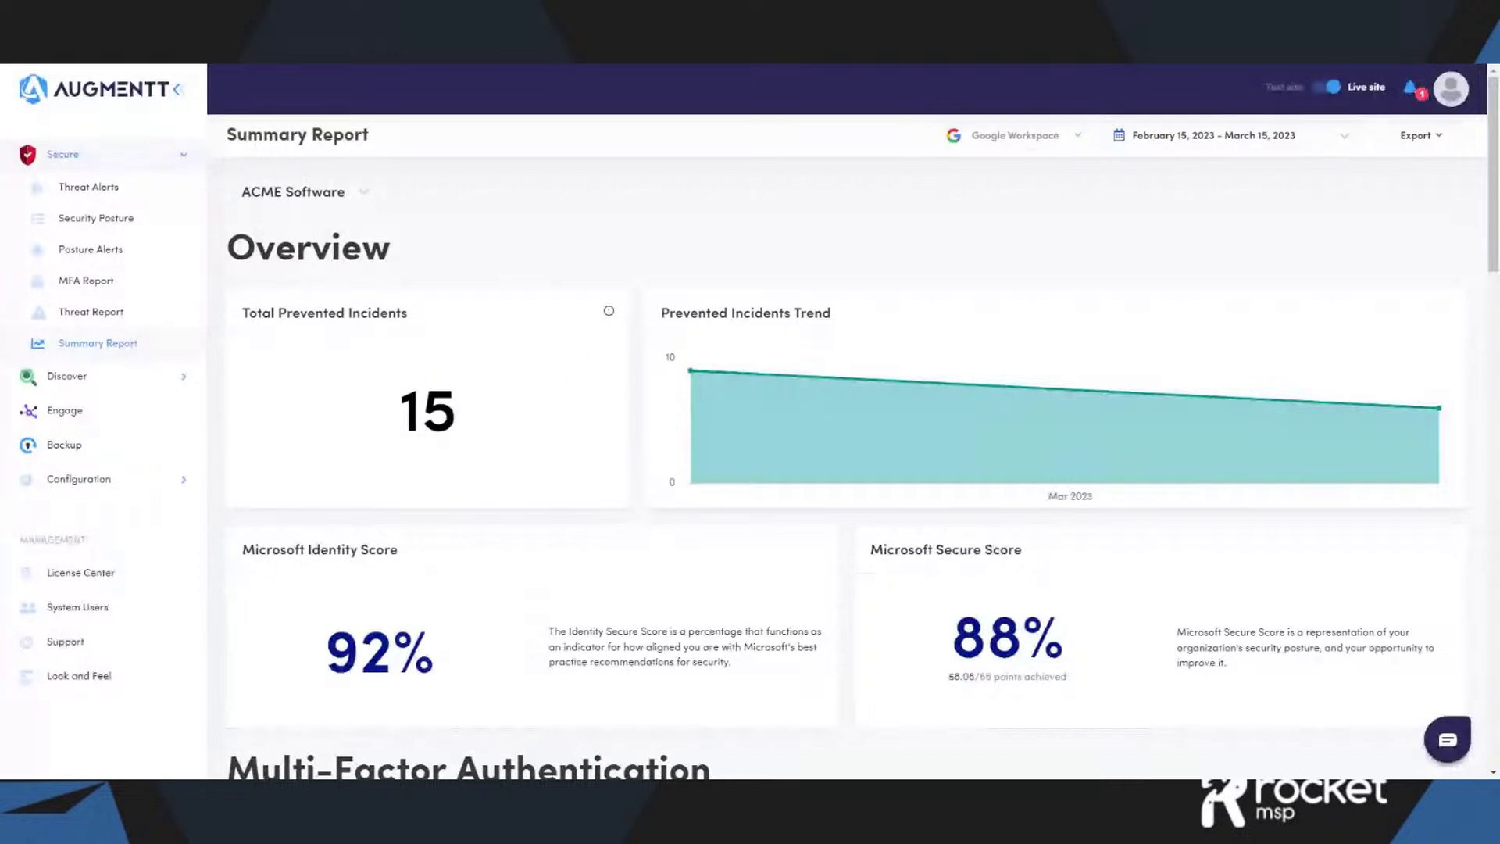
- Scroll through the report's 15 prevented incidents and 88% Microsoft Secure Score
mouse_move(770, 430)
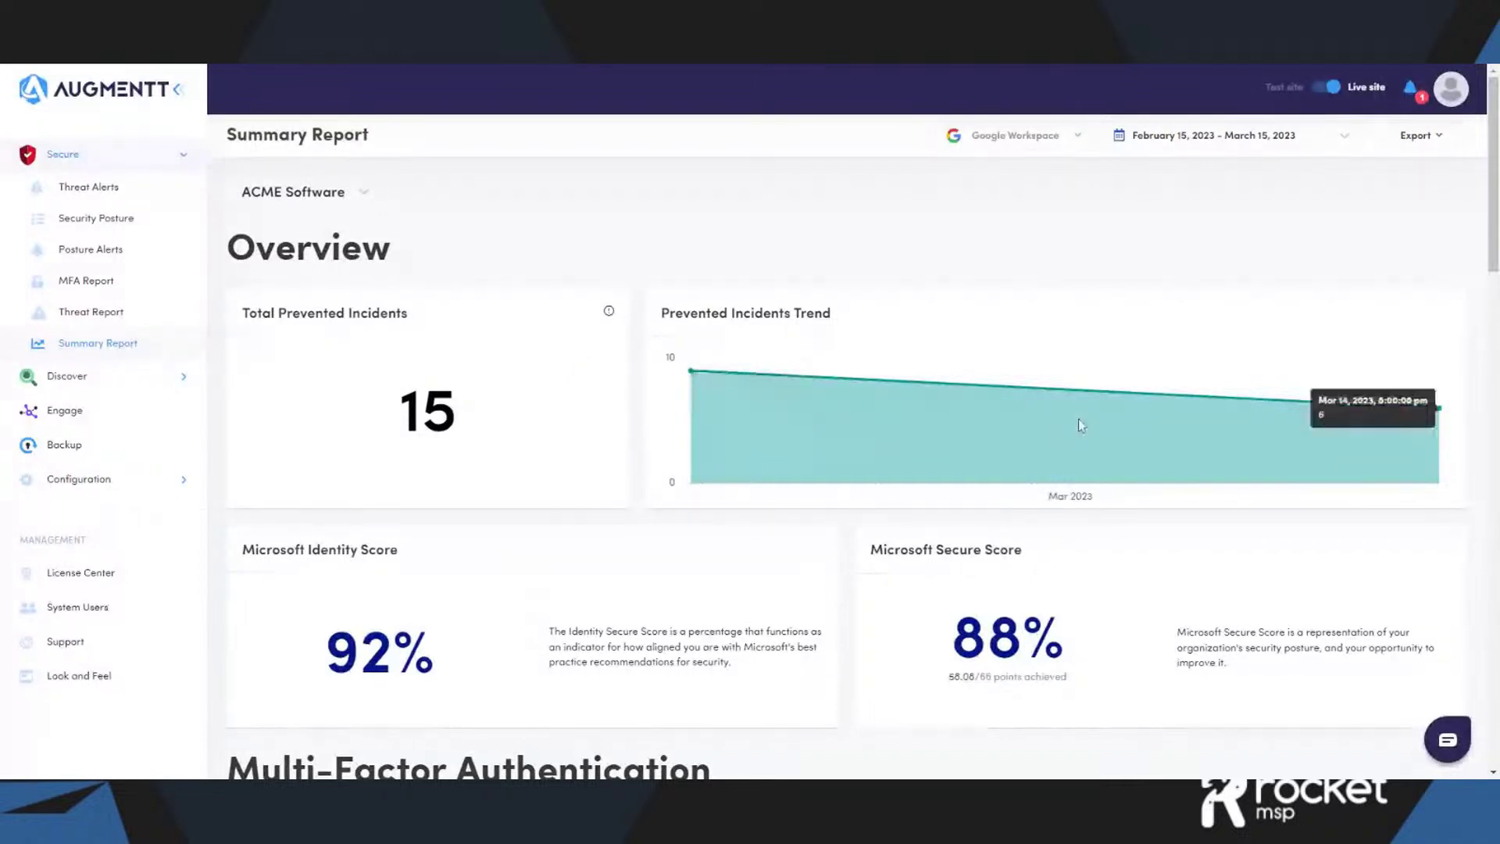
scroll(617, 594, "down", 2)
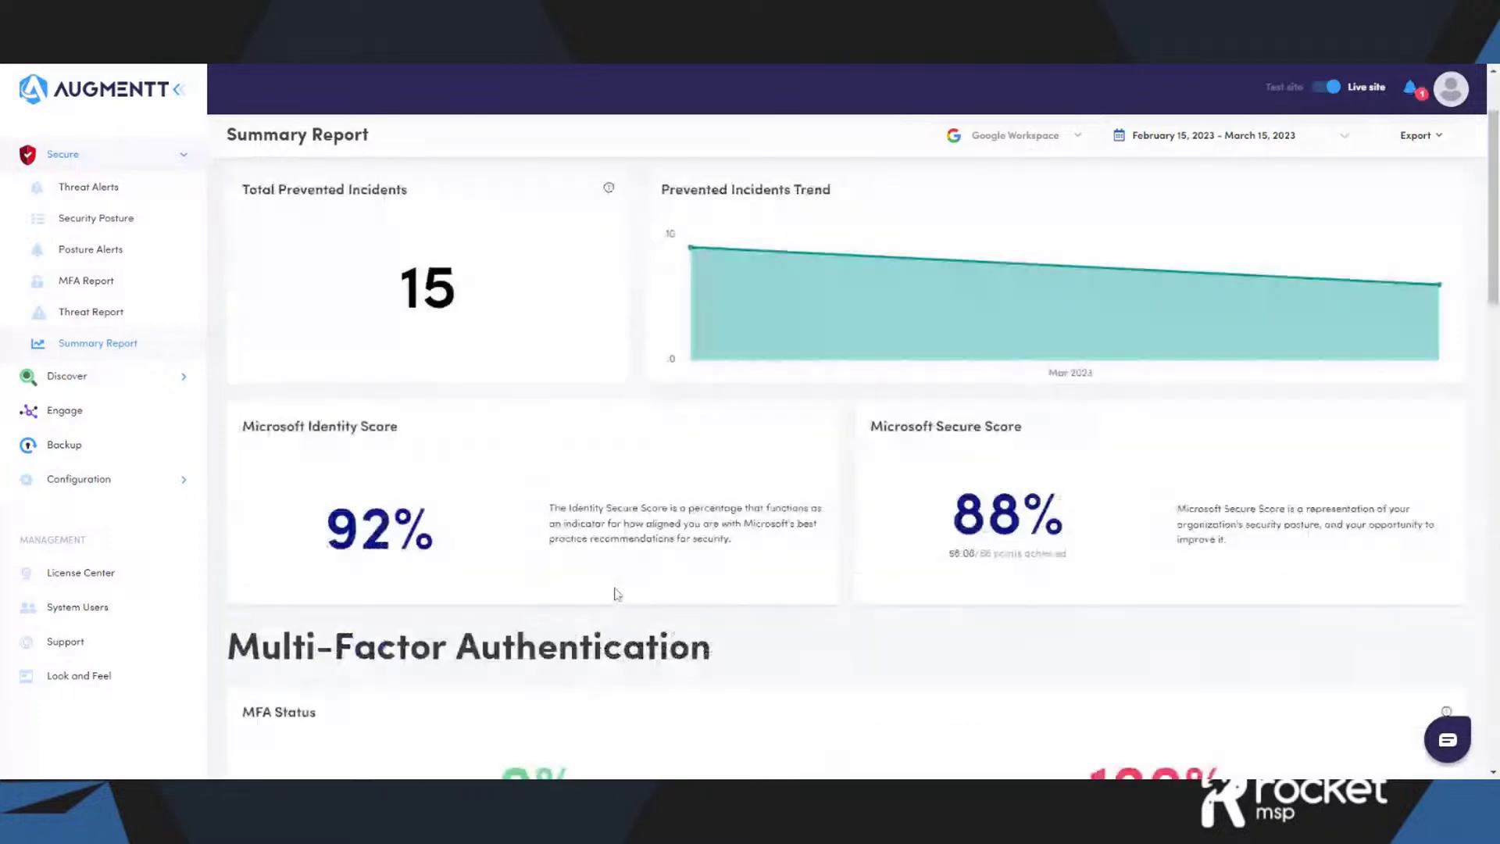
scroll(320, 549, "down", 1)
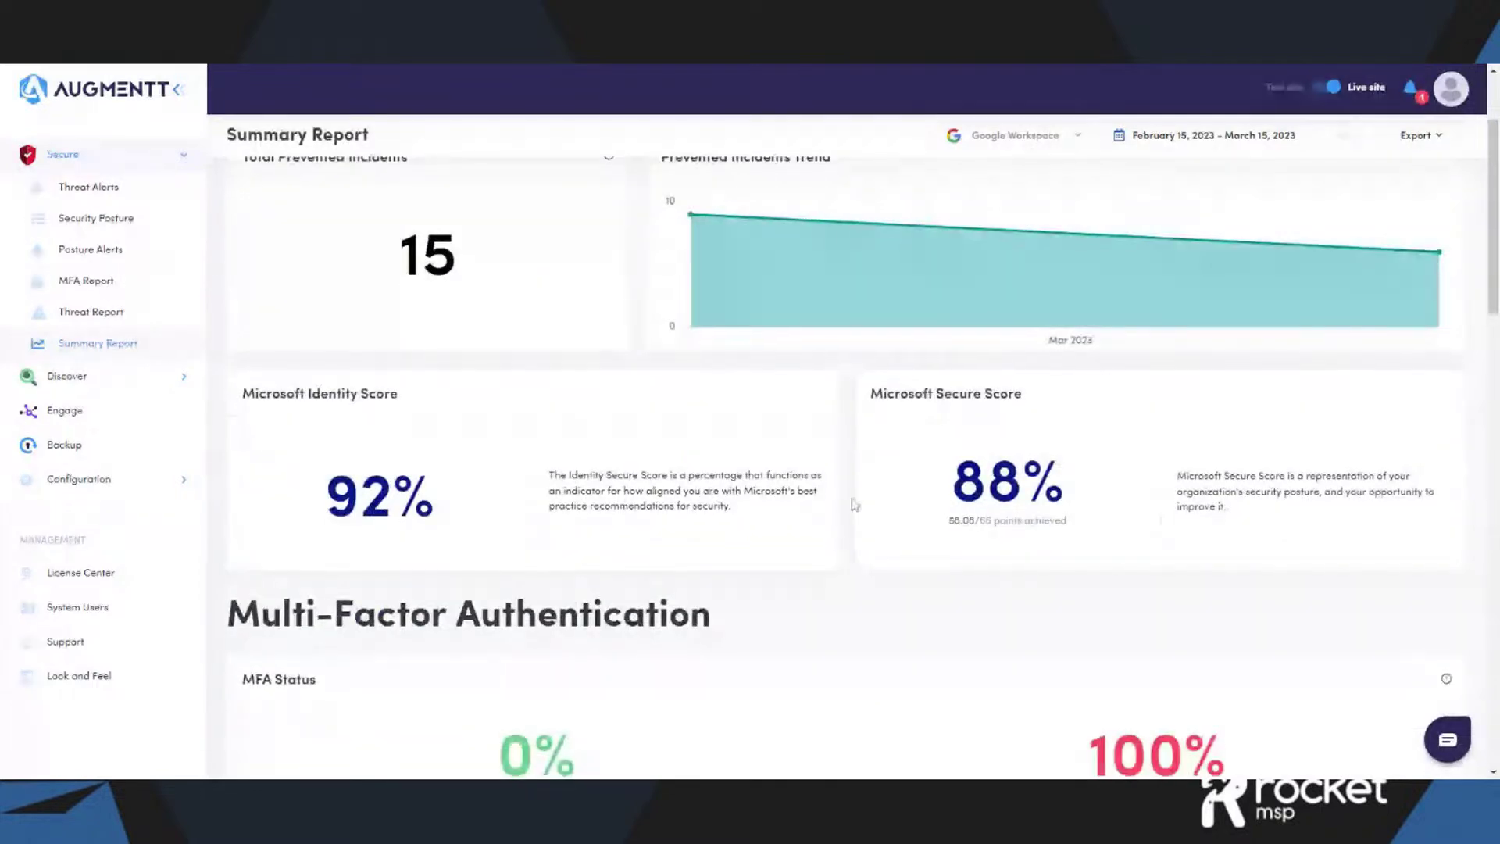
scroll(855, 504, "down", 10)
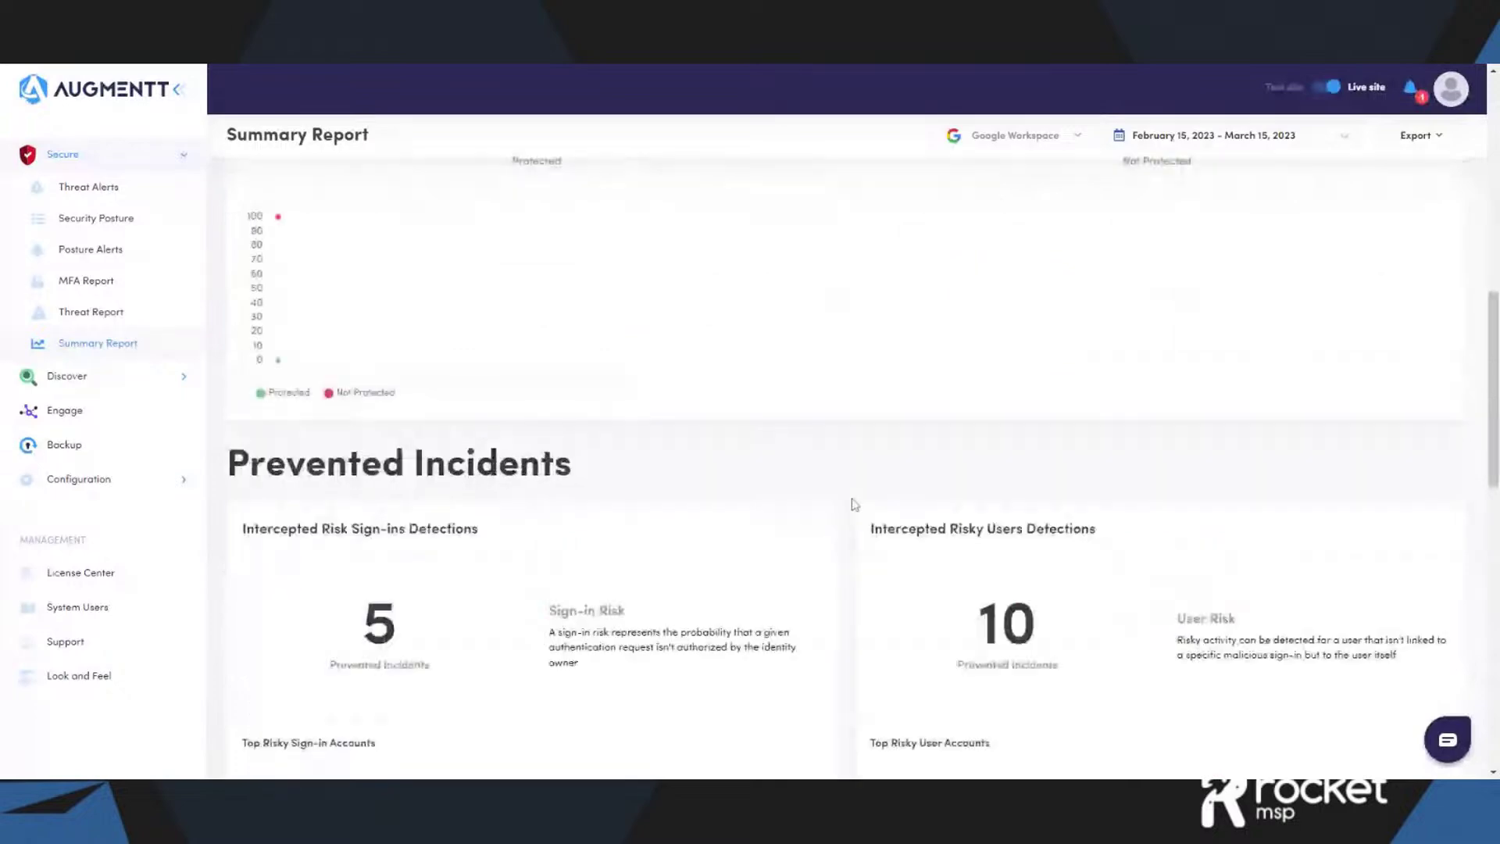
scroll(461, 480, "up", 1)
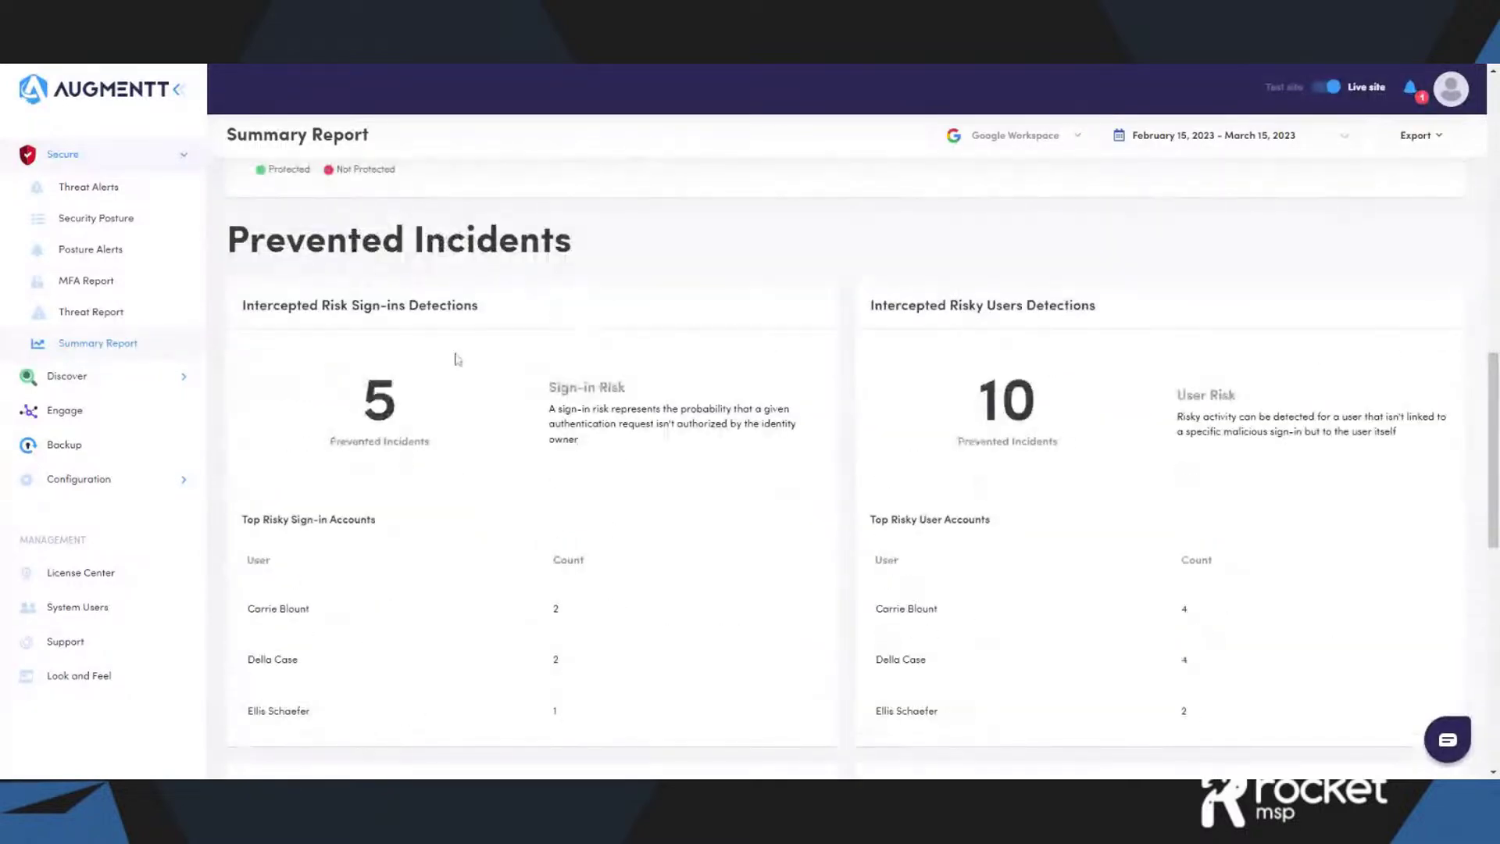
scroll(897, 360, "down", 1)
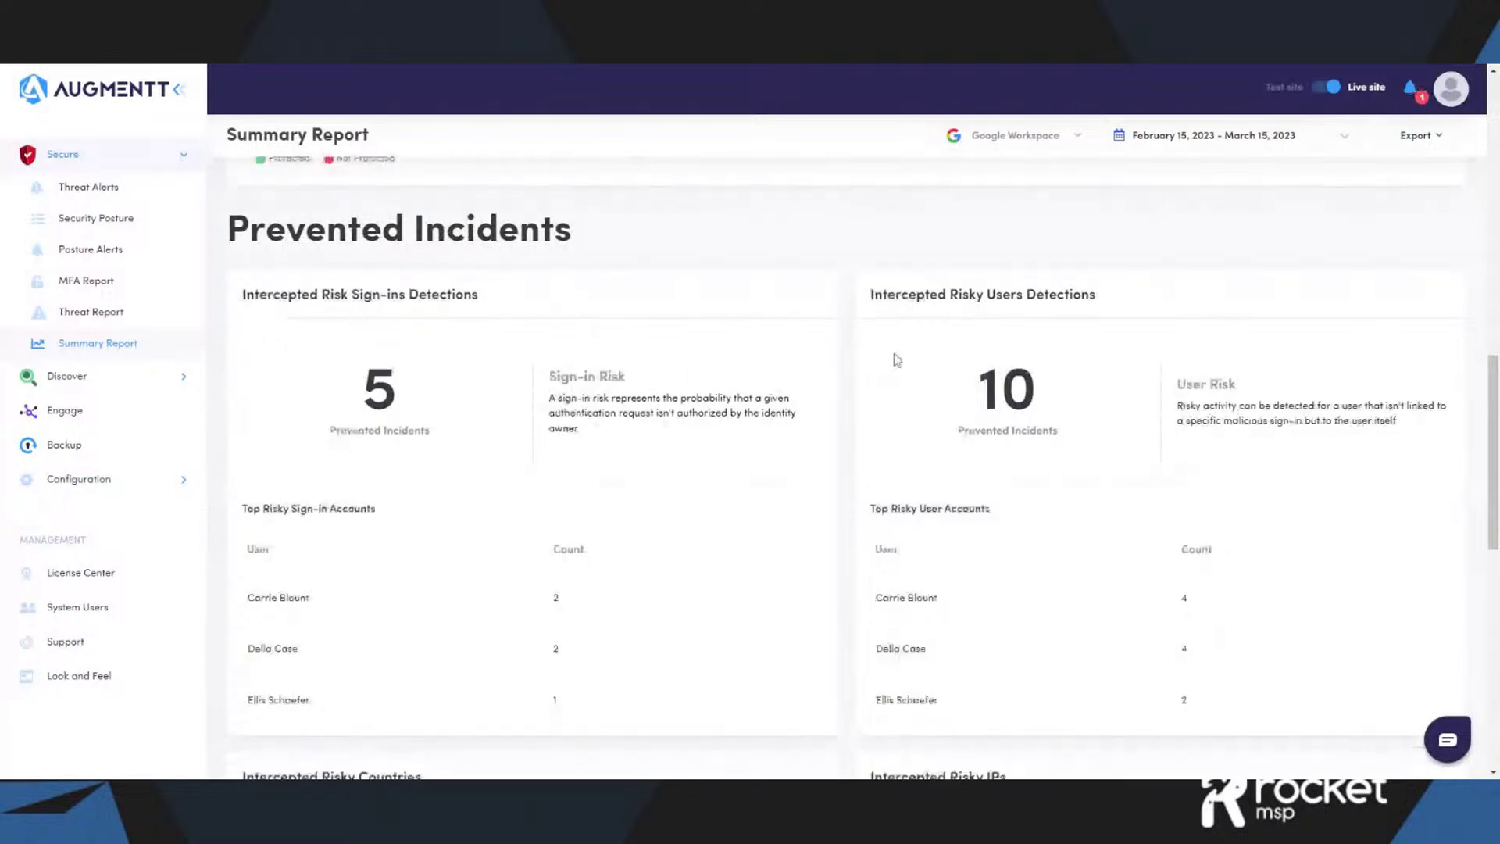
scroll(895, 348, "down", 5)
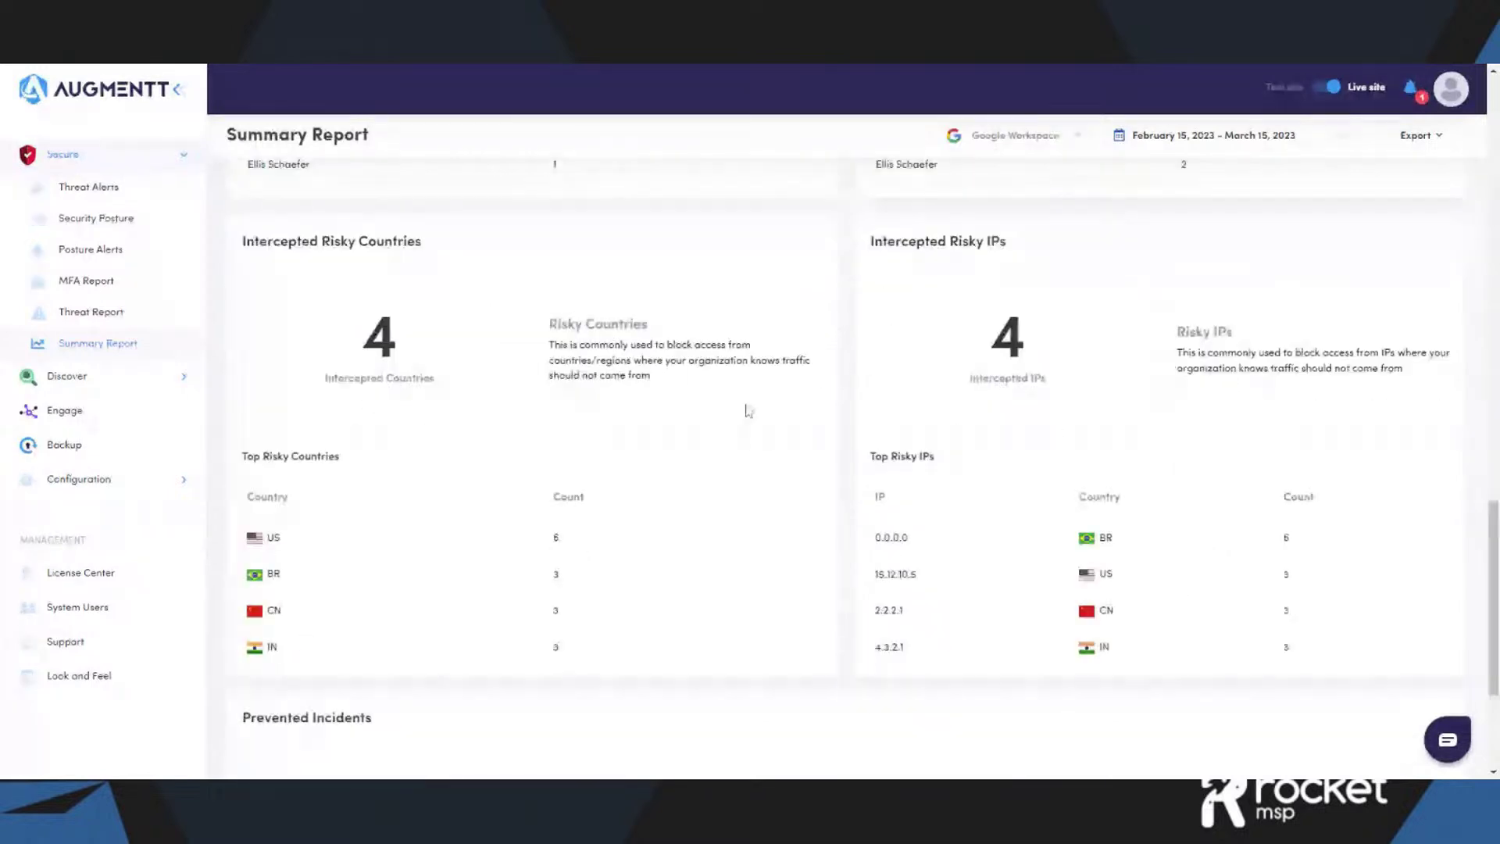
scroll(760, 422, "down", 3)
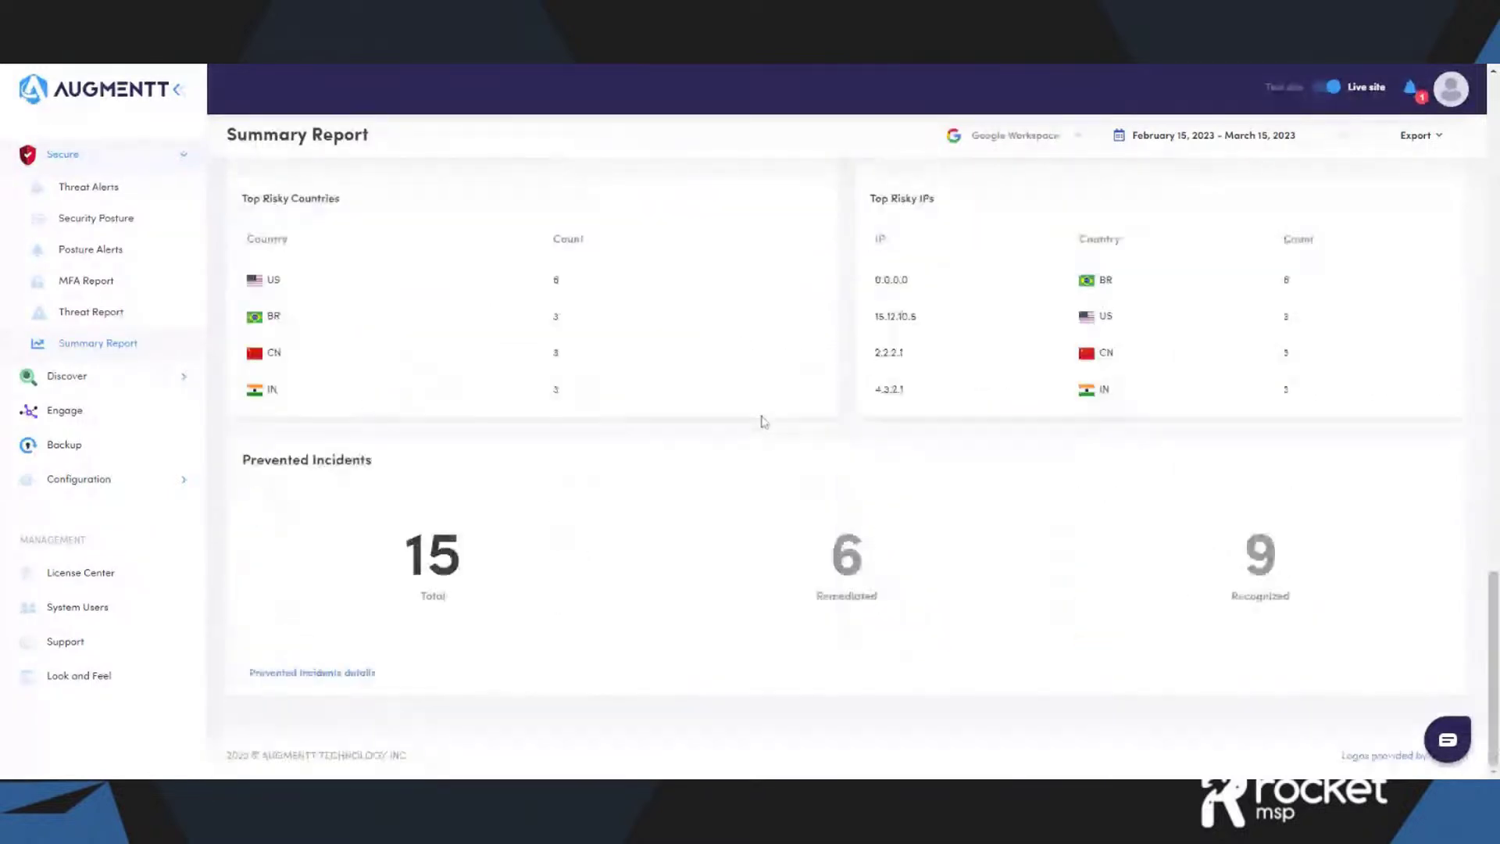
- Expand the Prevented Incidents details and filter User Impacted to a single user
left_click(356, 675)
scroll(561, 601, "down", 4)
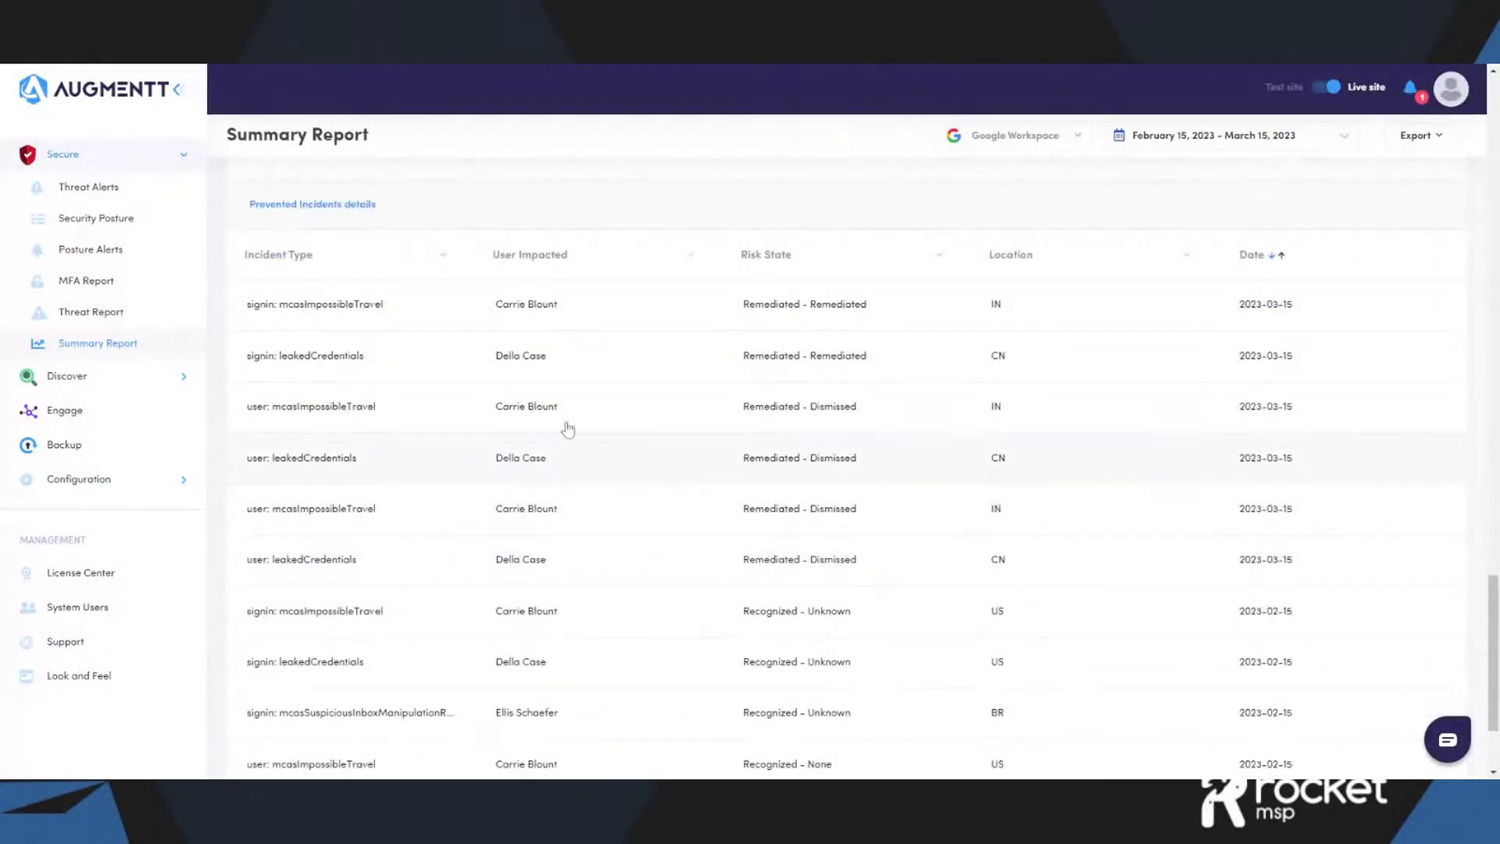
left_click(692, 257)
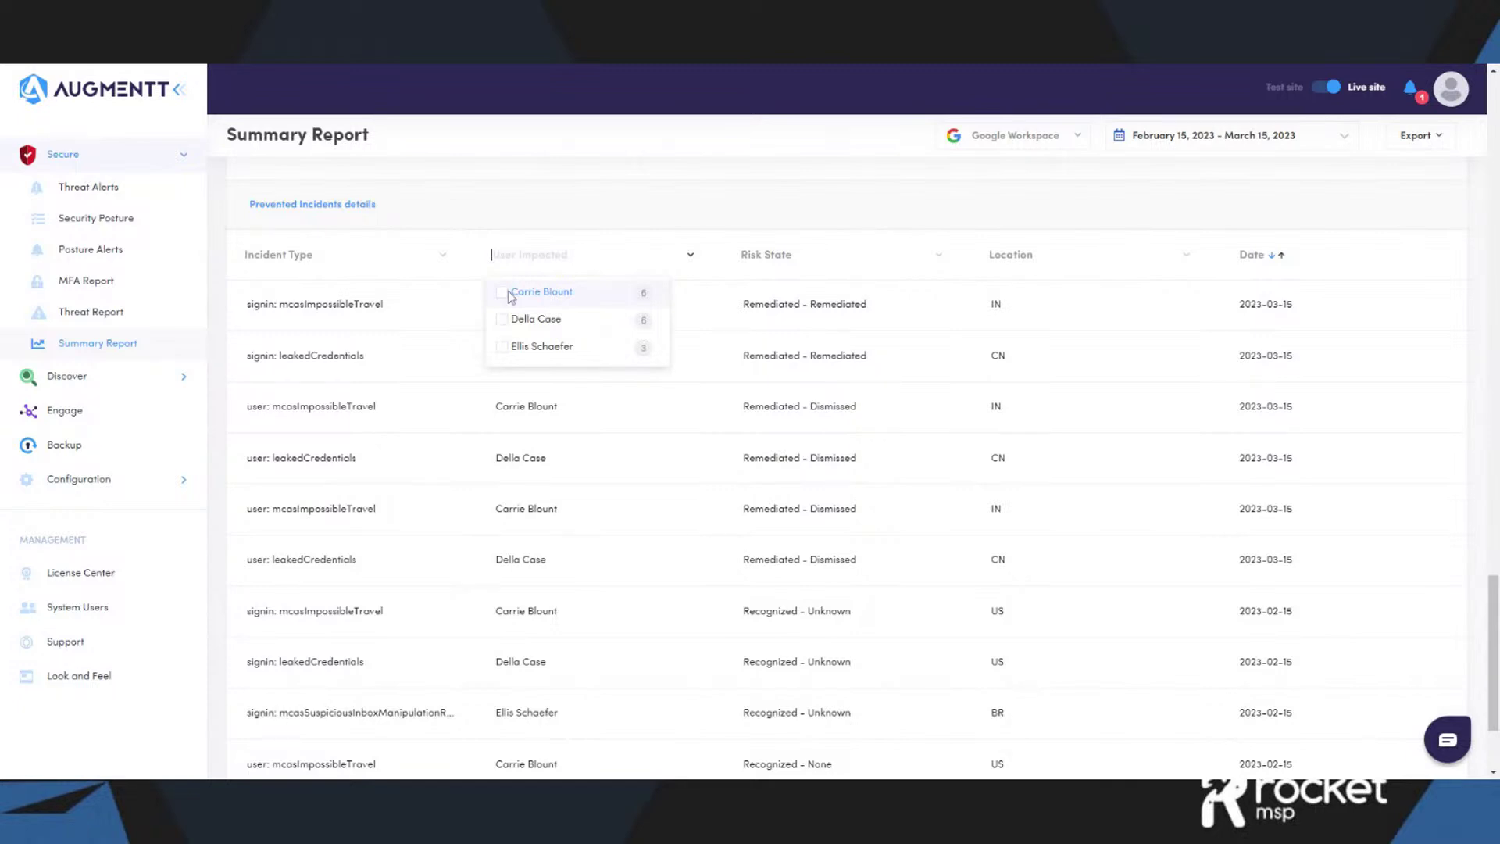
left_click(510, 297)
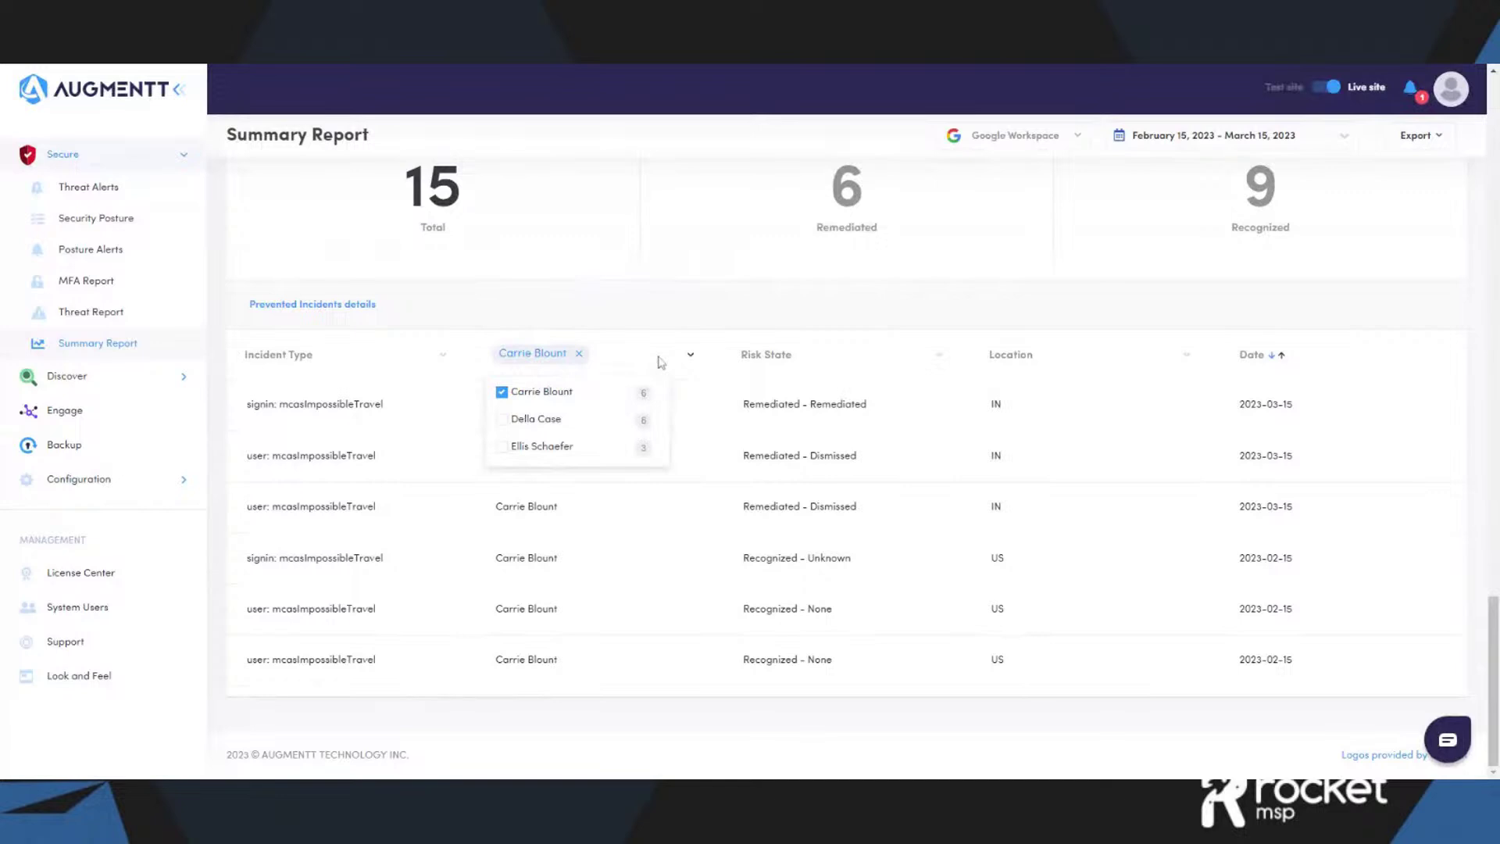
- Return to the top of the report and collapse the Secure sidebar group
scroll(660, 361, "up", 7)
scroll(660, 387, "up", 8)
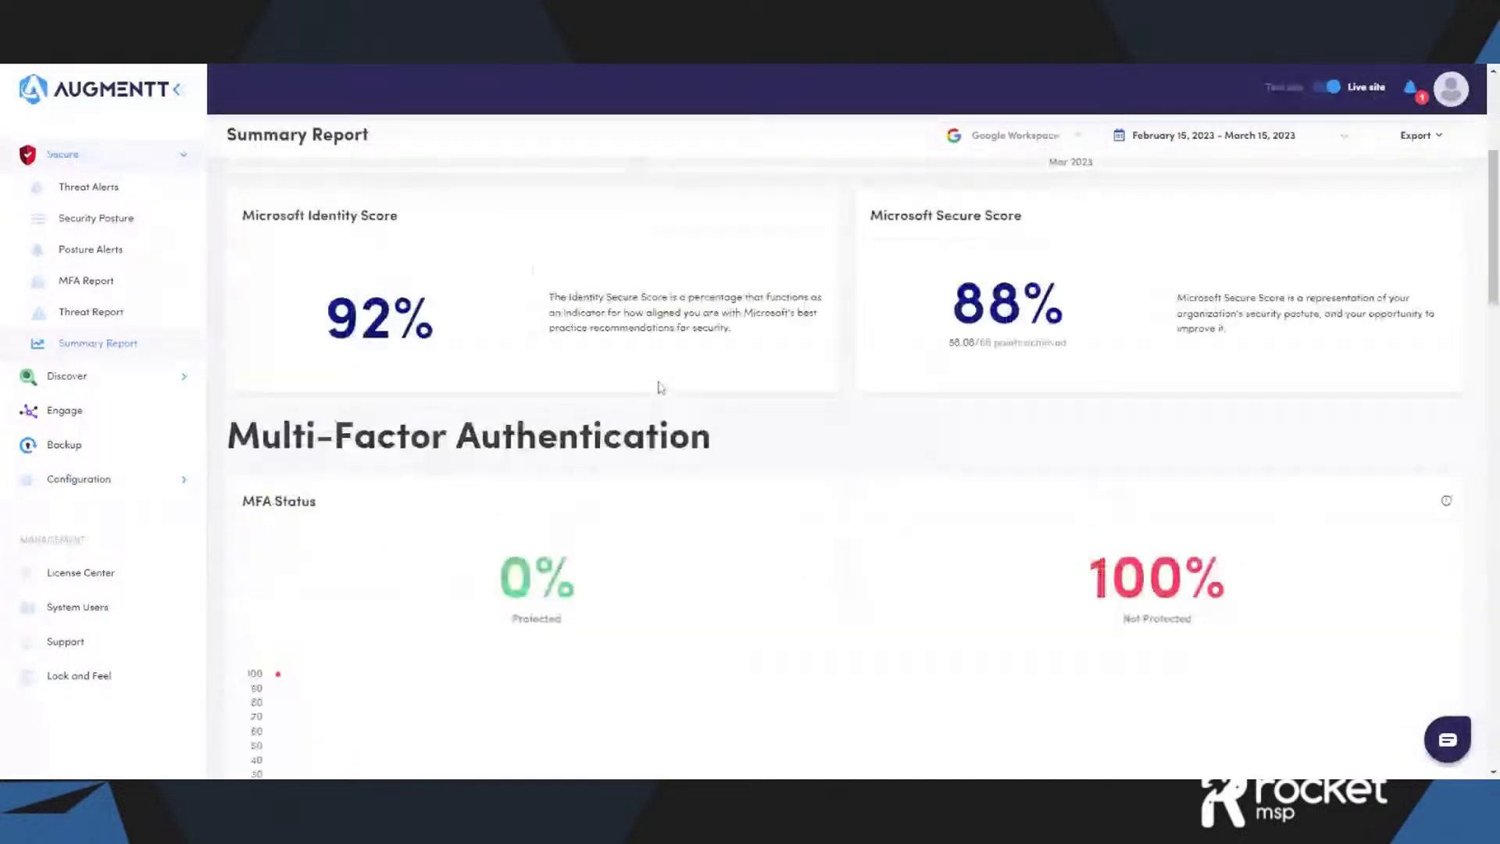
scroll(660, 387, "up", 4)
left_click(186, 157)
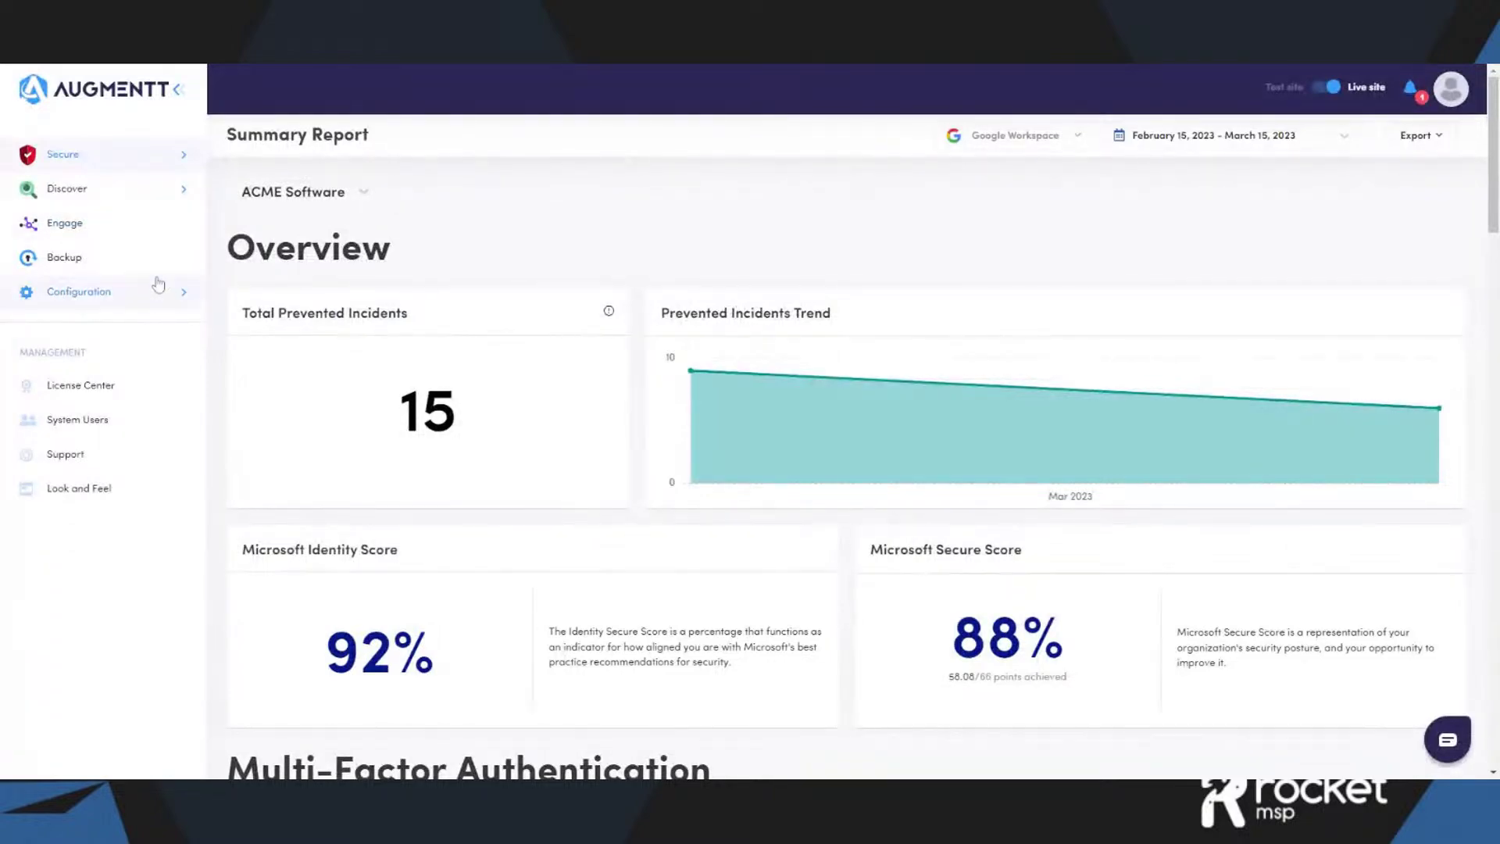
- Show Discover > Application Usage for All companies, listing 39 applications
left_click(149, 196)
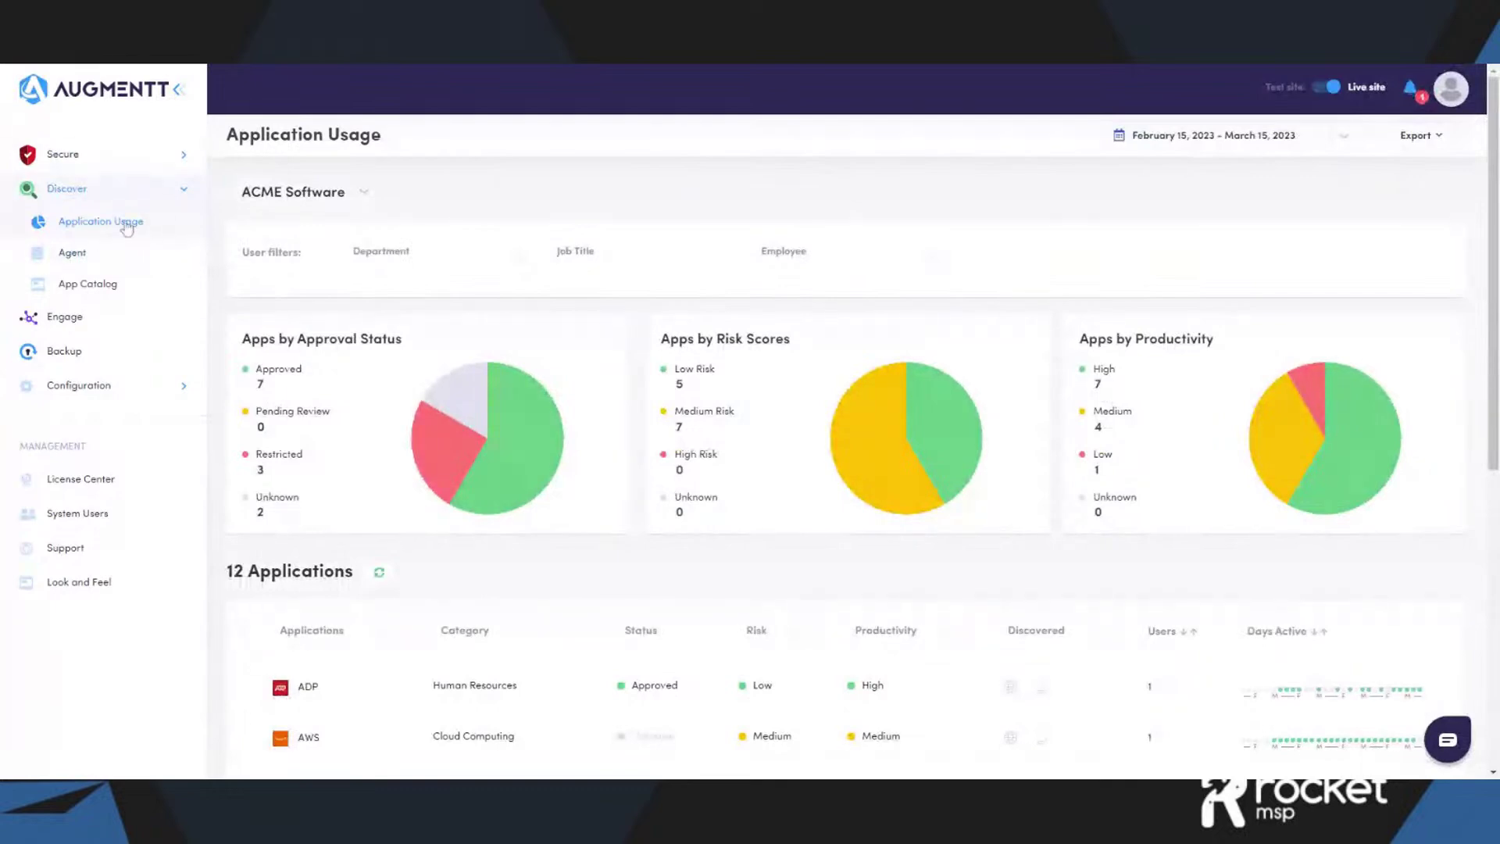
left_click(375, 200)
left_click(323, 236)
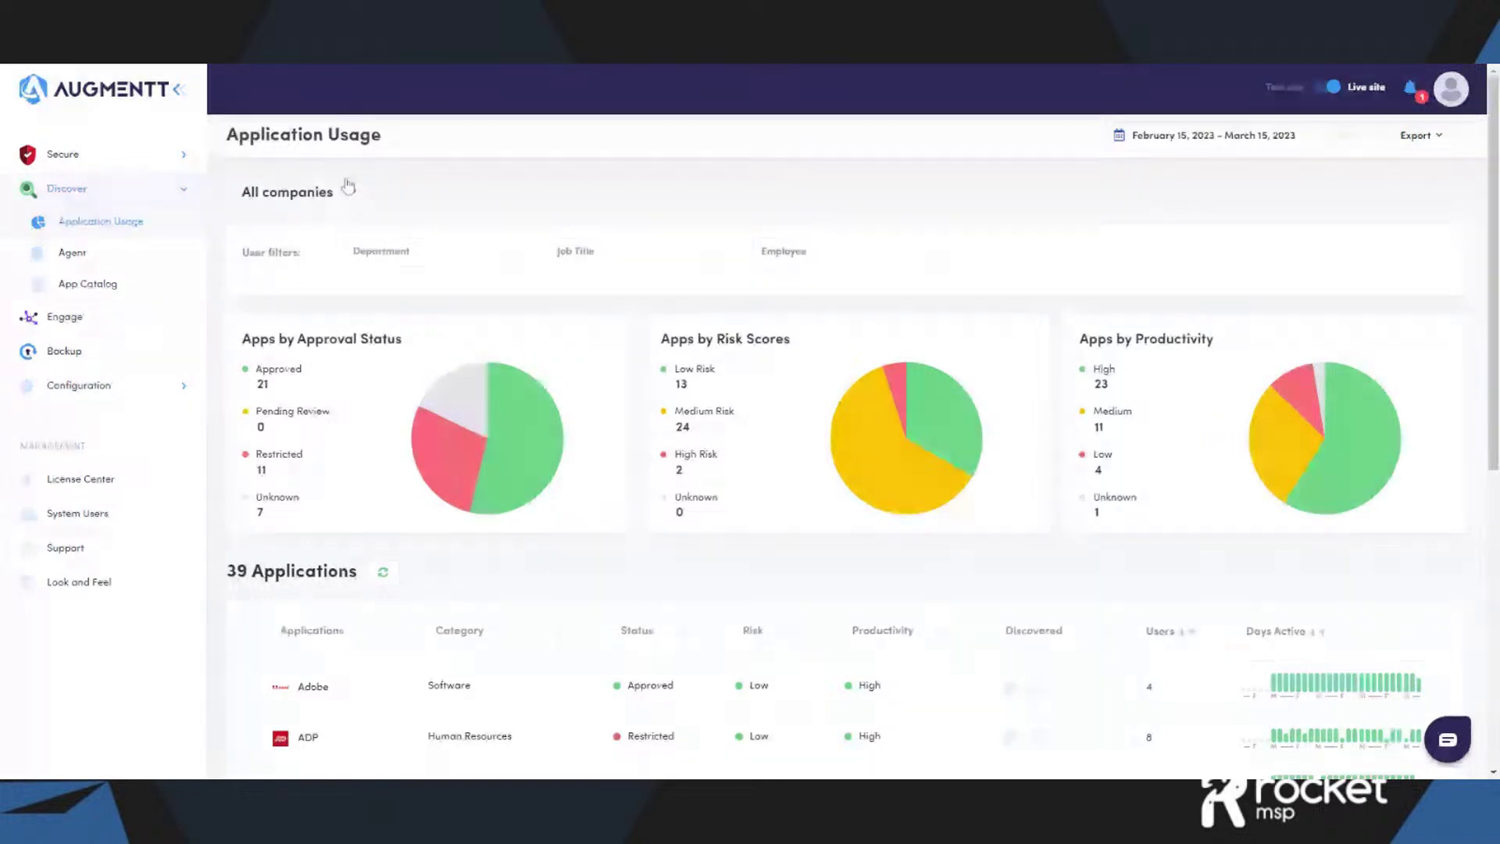
- Switch Application Usage to ACME Marketing (19 apps) and preview the Export, date-range, Job Title and Employee options
left_click(348, 188)
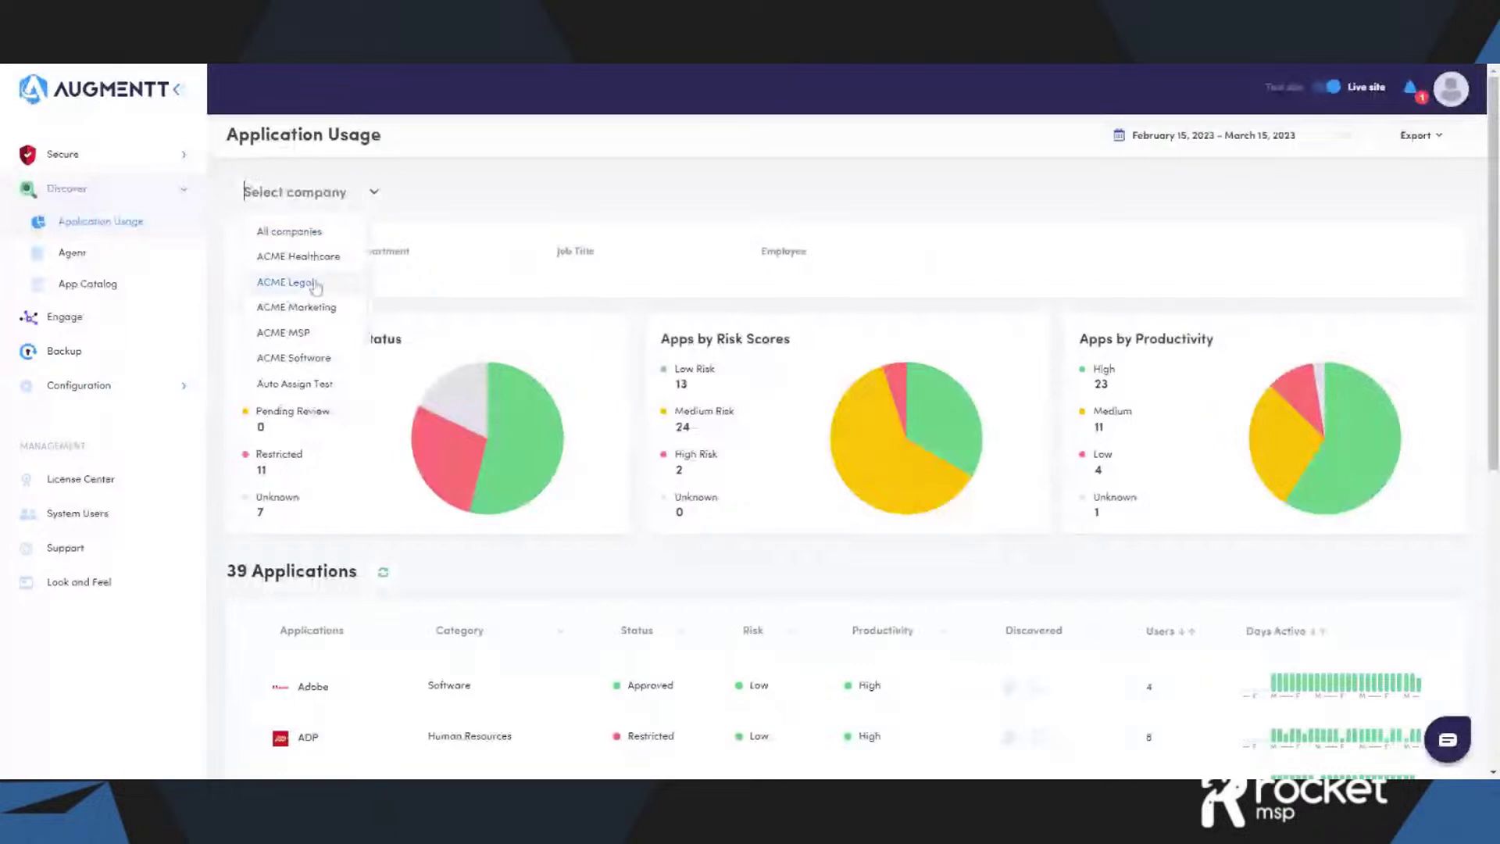
left_click(324, 308)
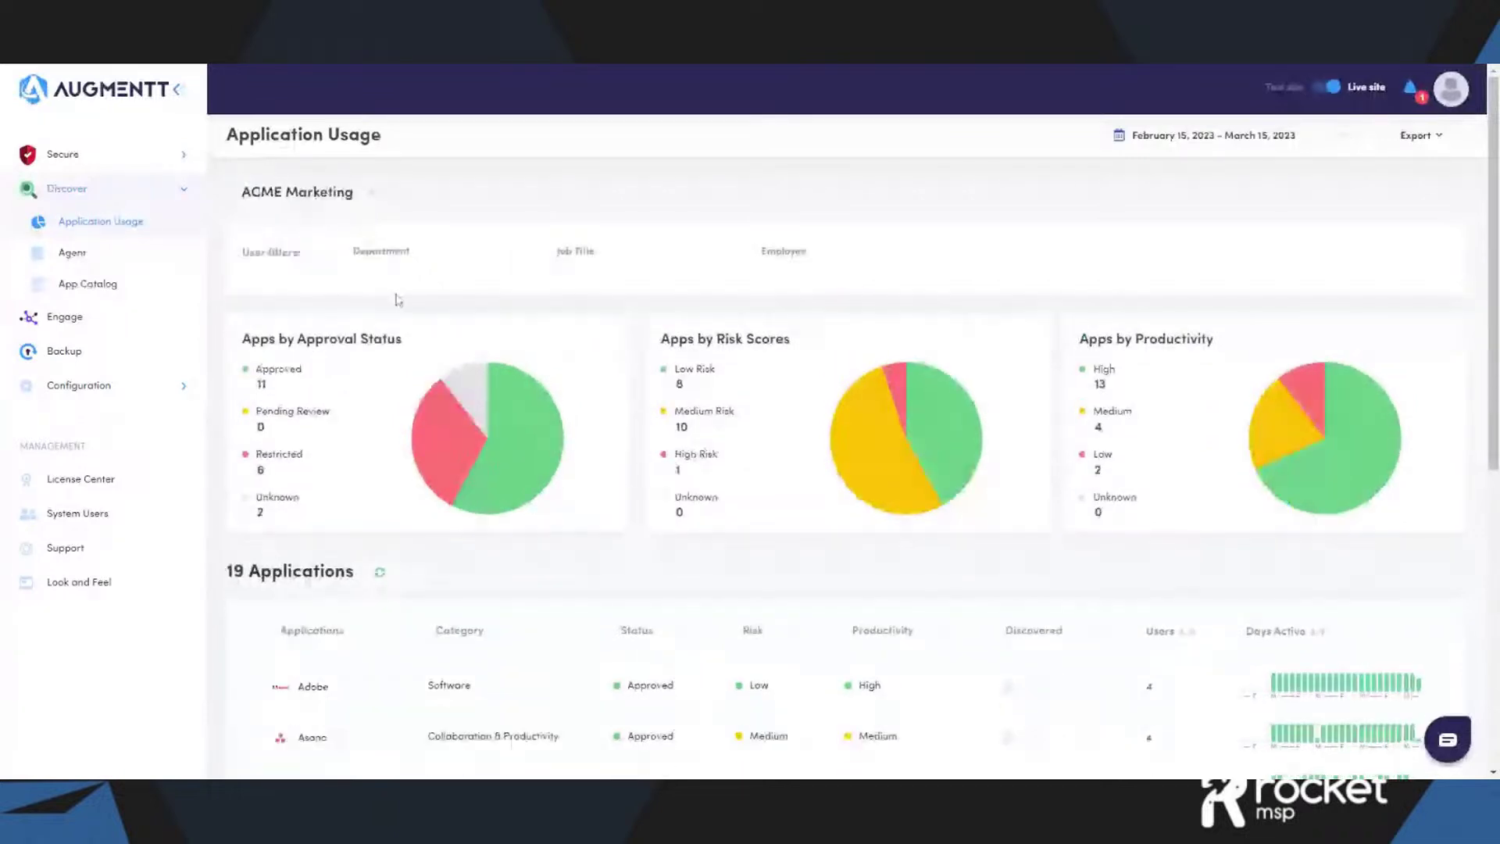
left_click(1419, 135)
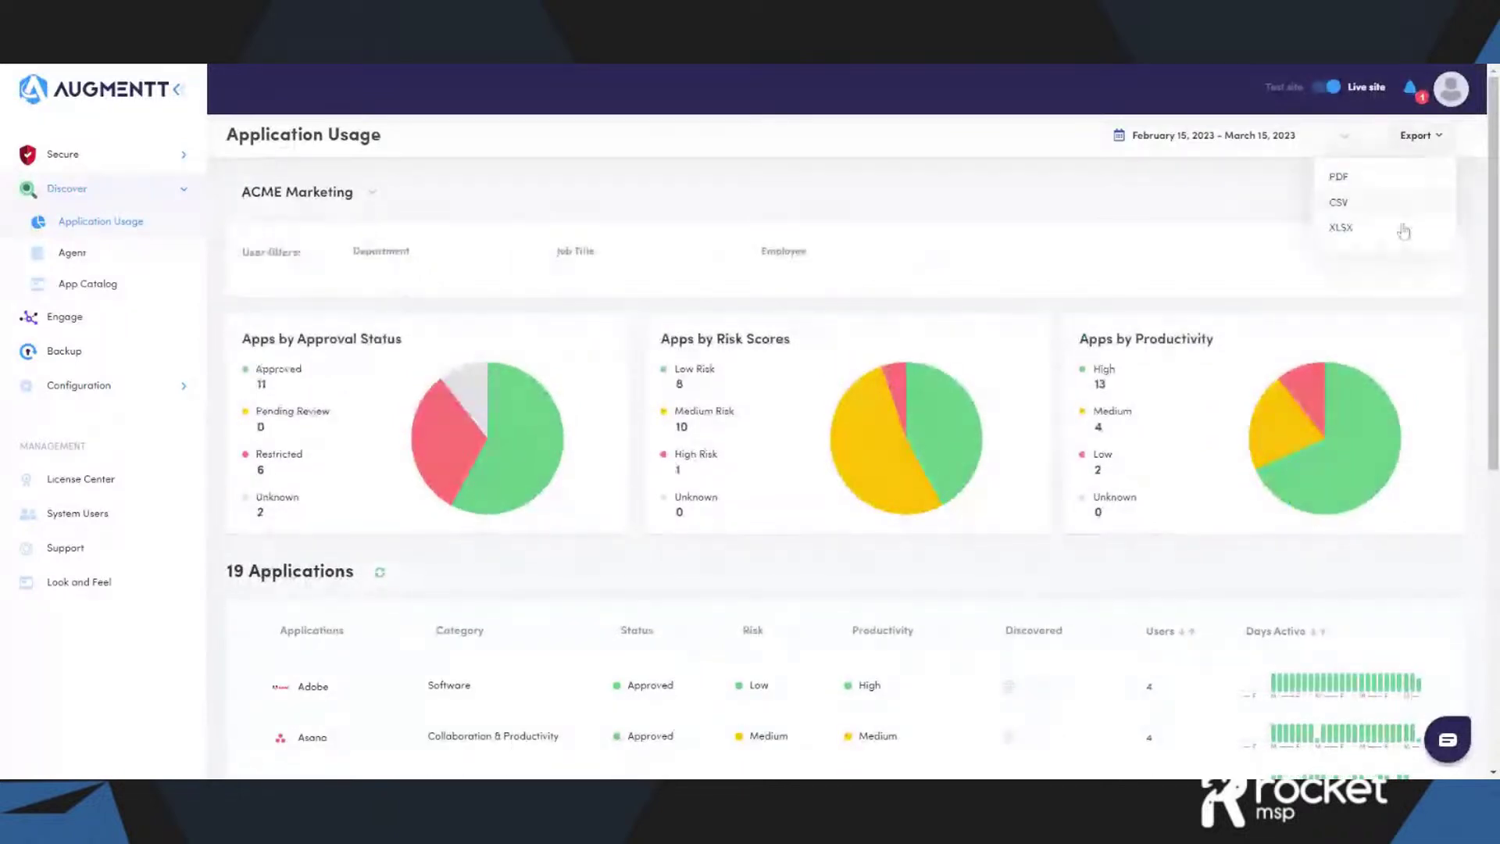
left_click(1343, 138)
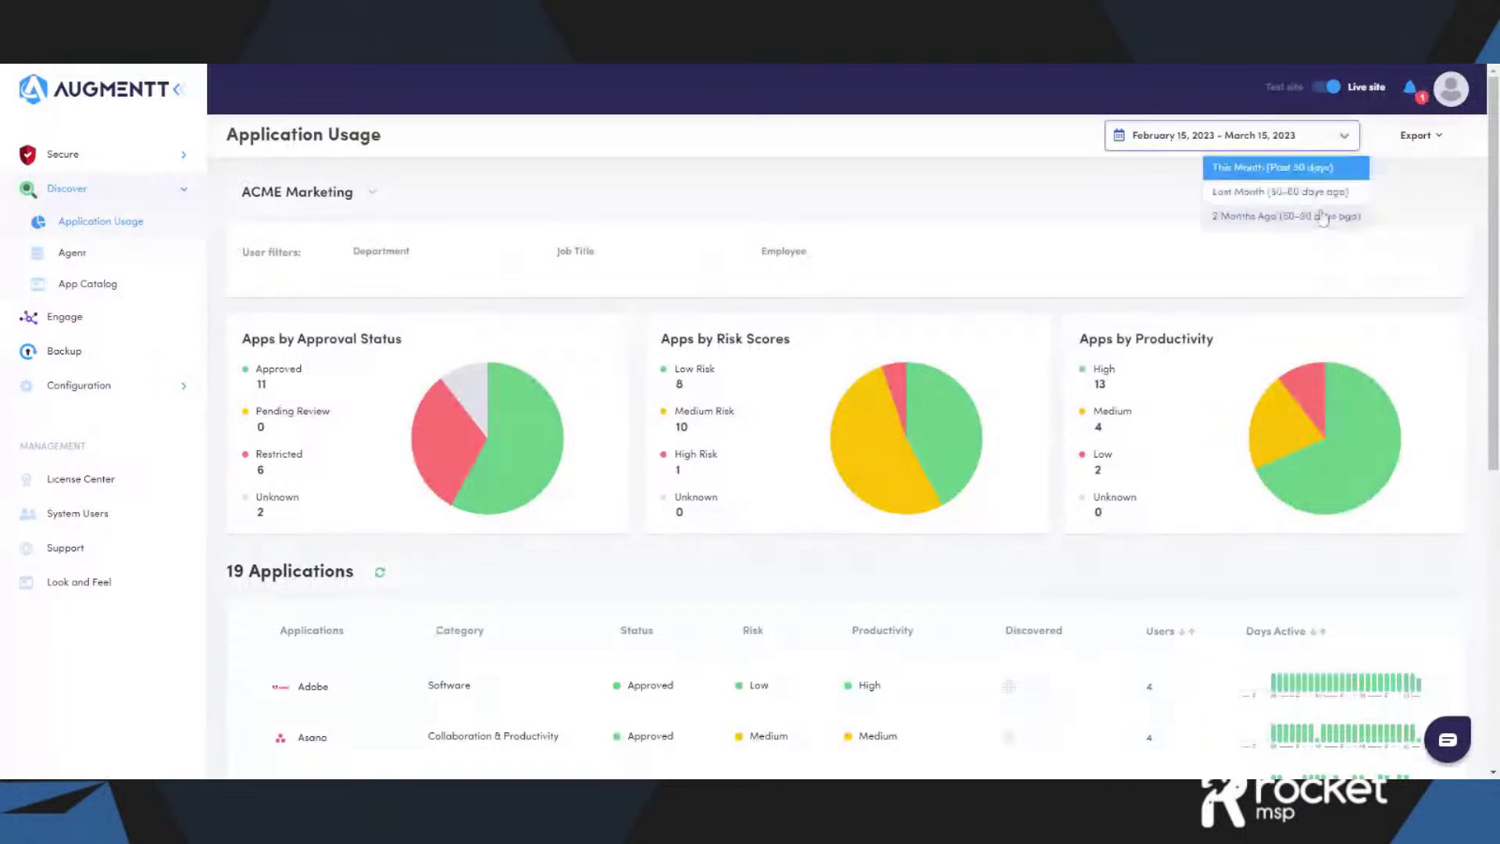
left_click(1030, 221)
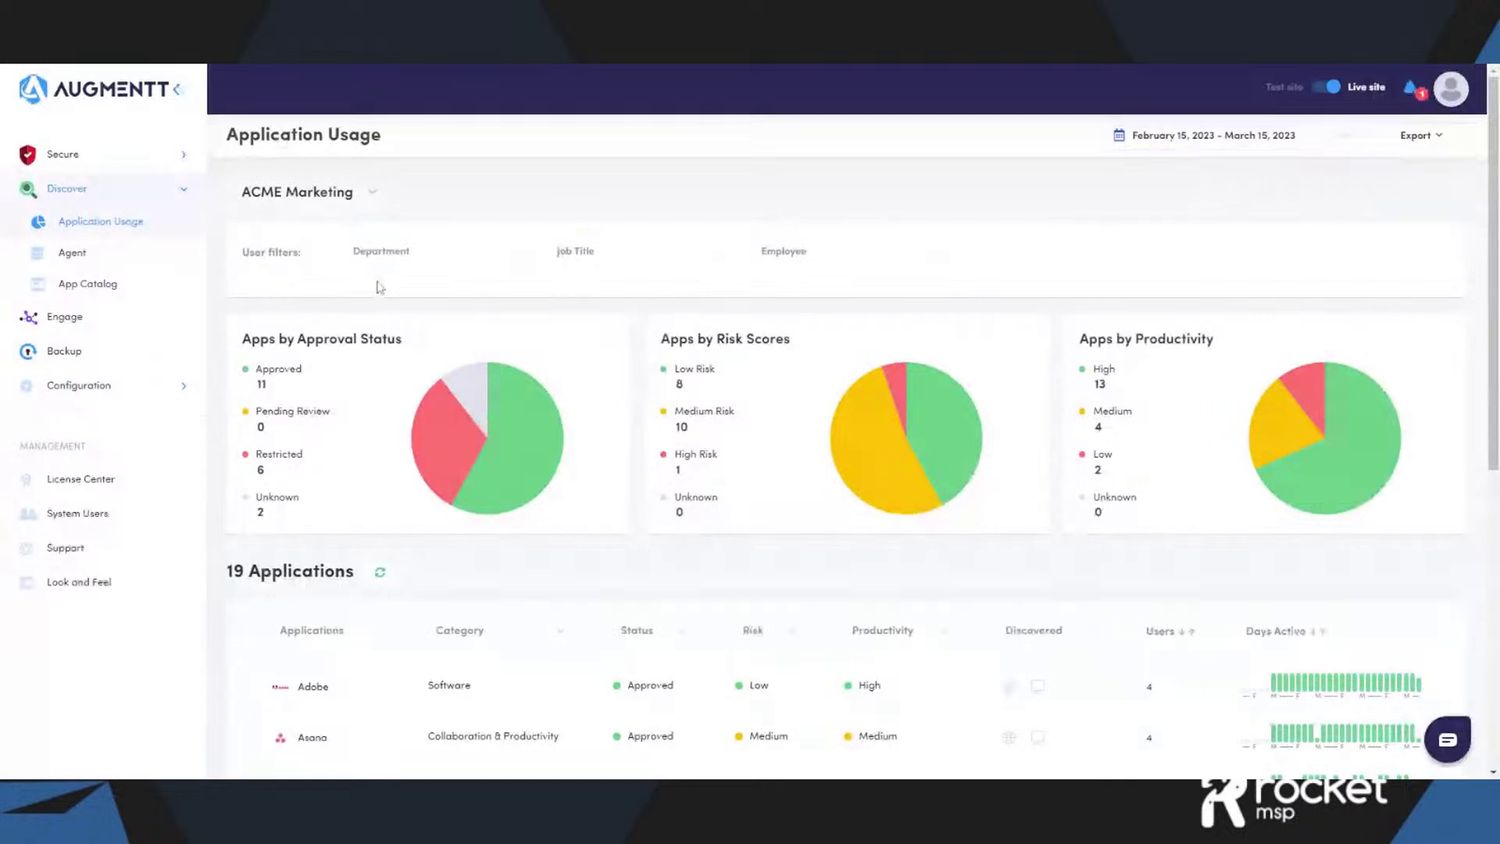
left_click(585, 254)
left_click(878, 258)
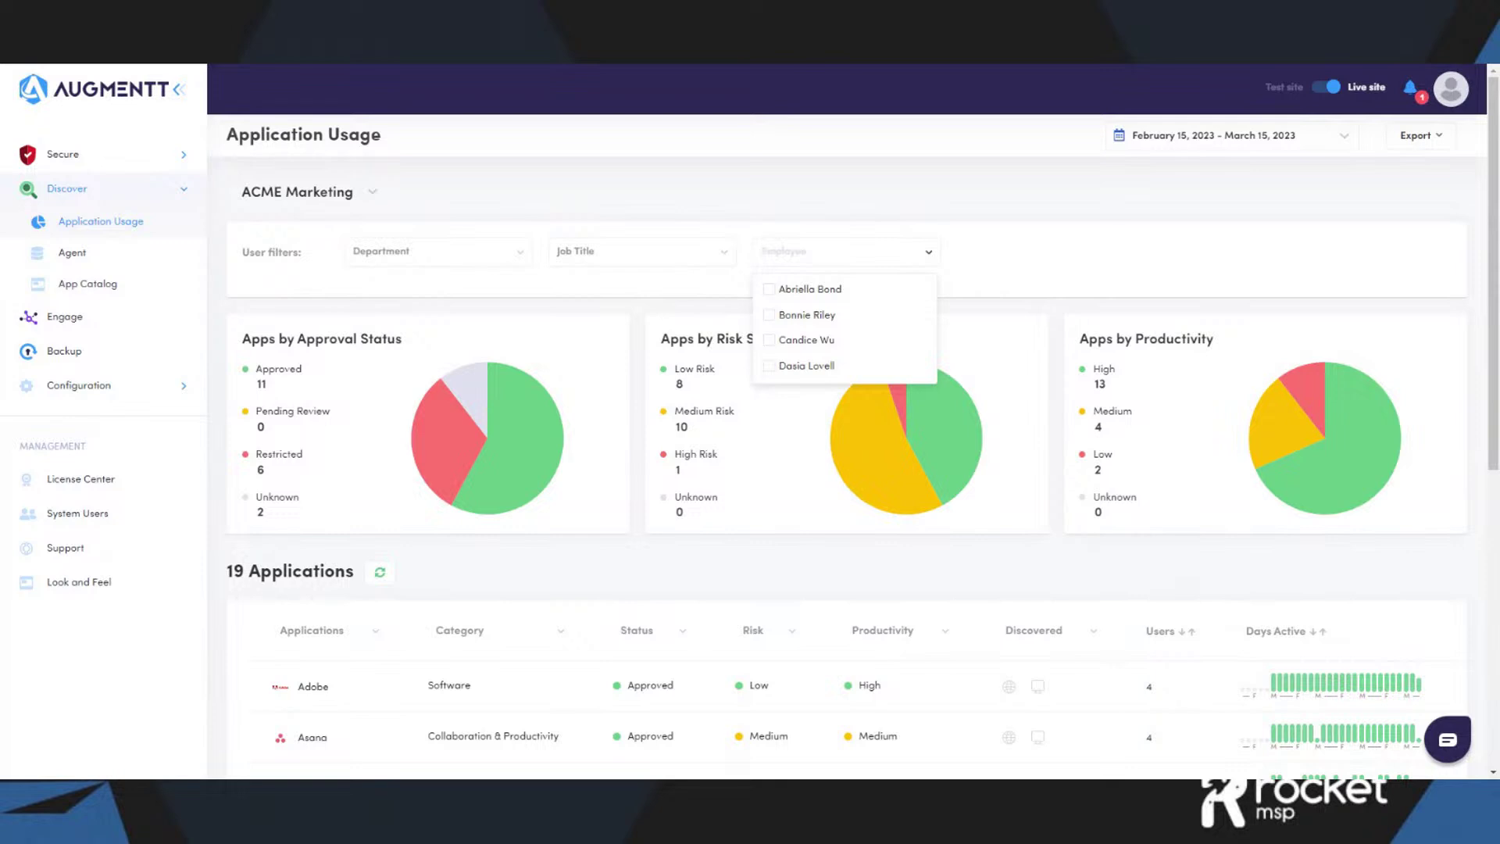
- Close the Employee filter dropdown without selecting anyone
left_click(1008, 219)
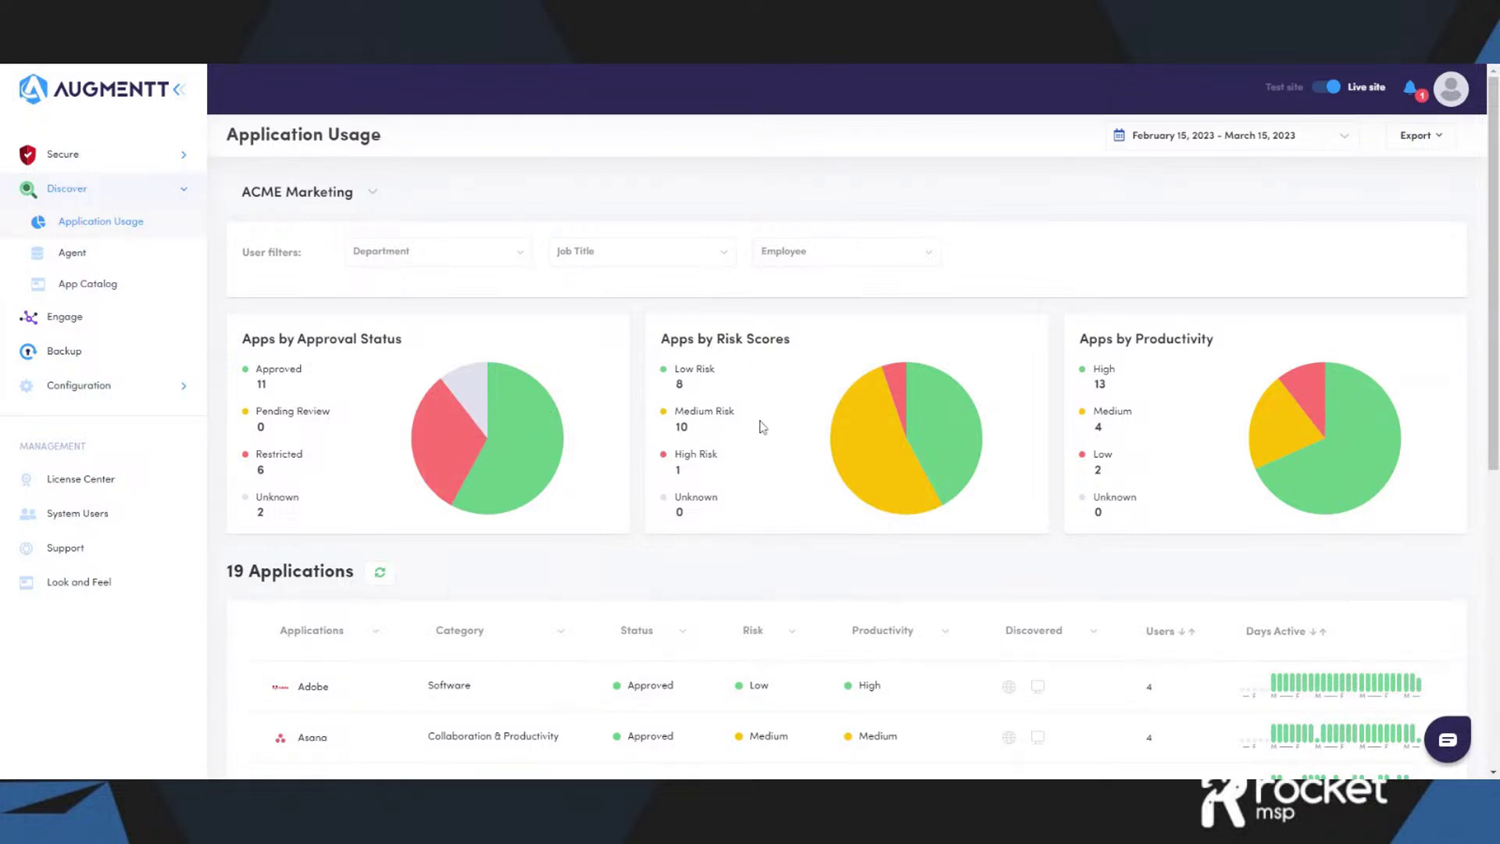
scroll(1220, 426, "down", 4)
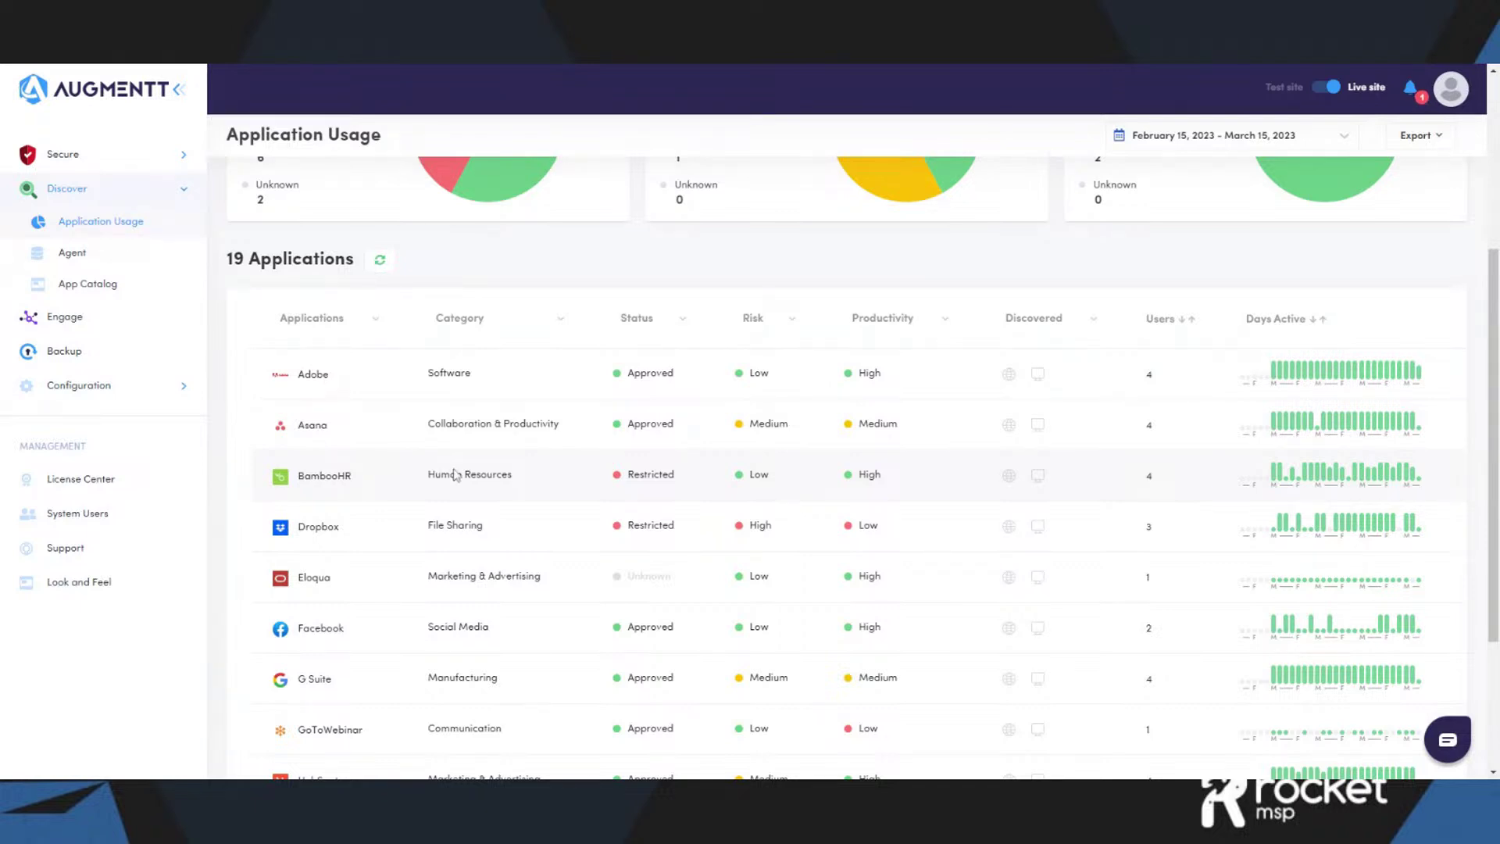
scroll(834, 456, "down", 1)
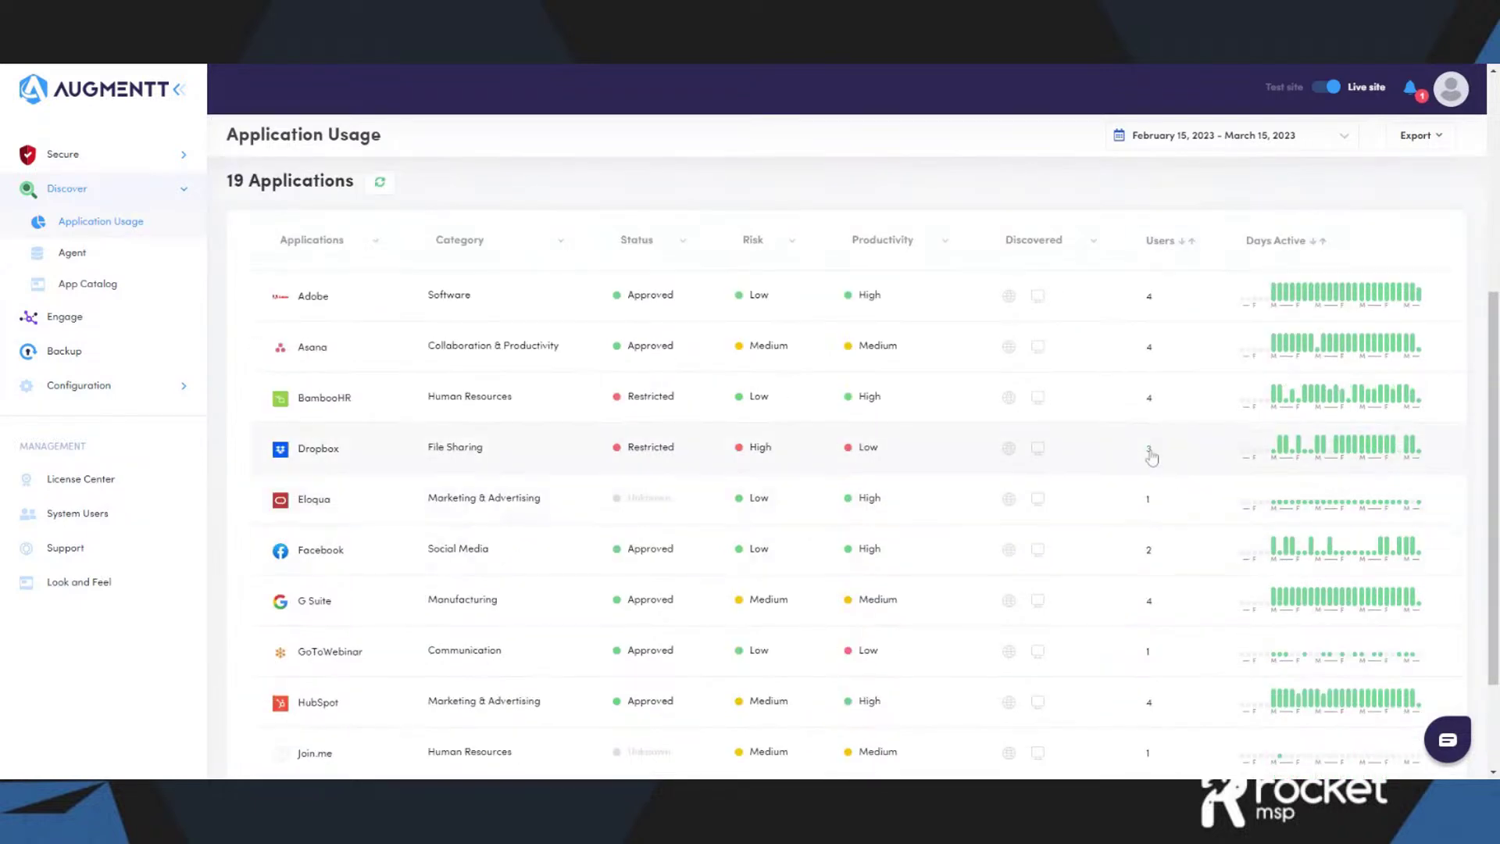
left_click(1149, 453)
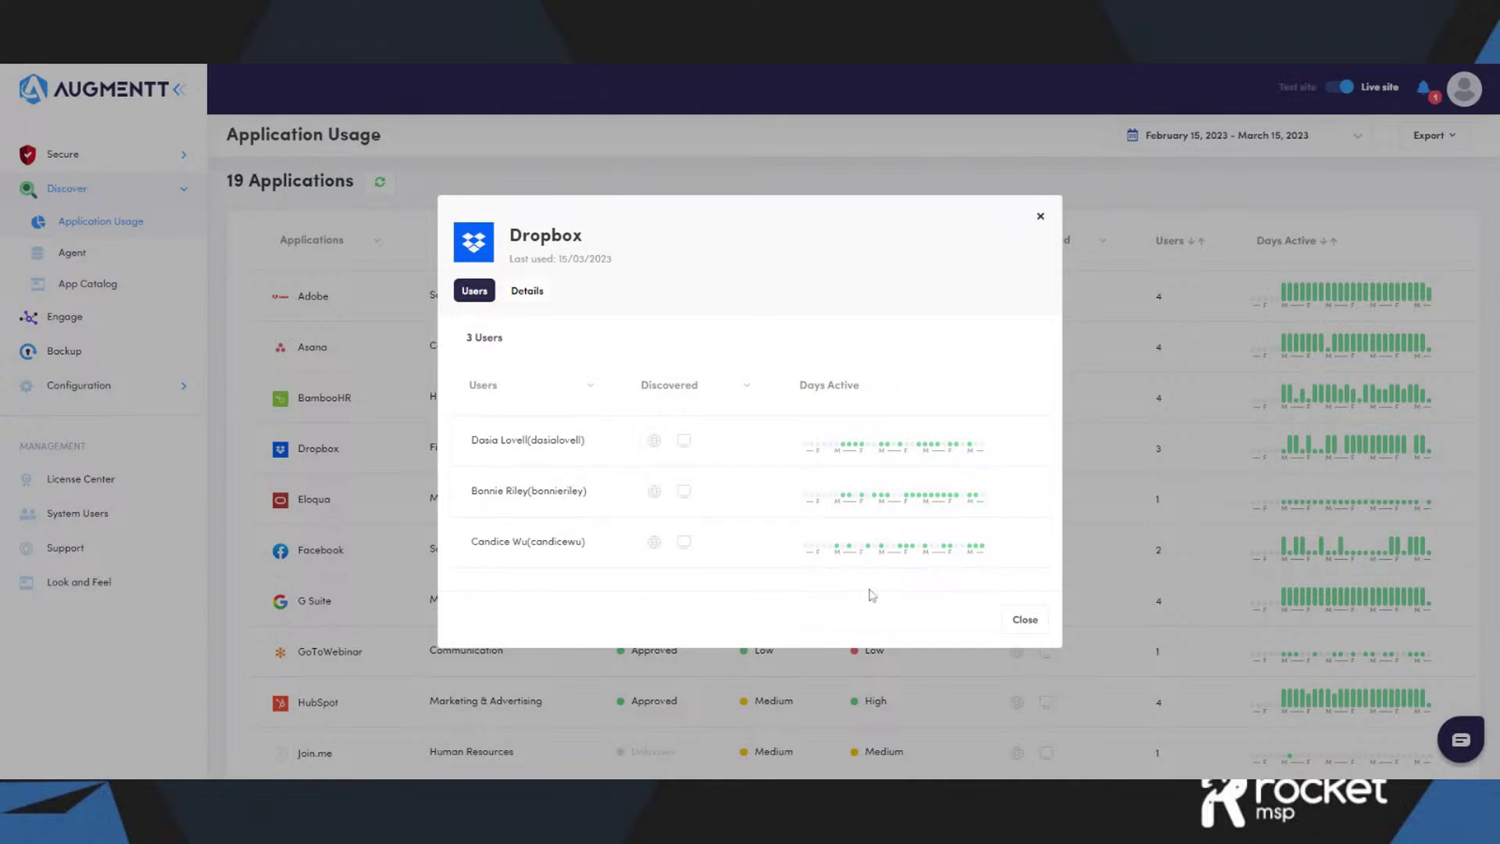
left_click(1023, 623)
scroll(1020, 601, "up", 1)
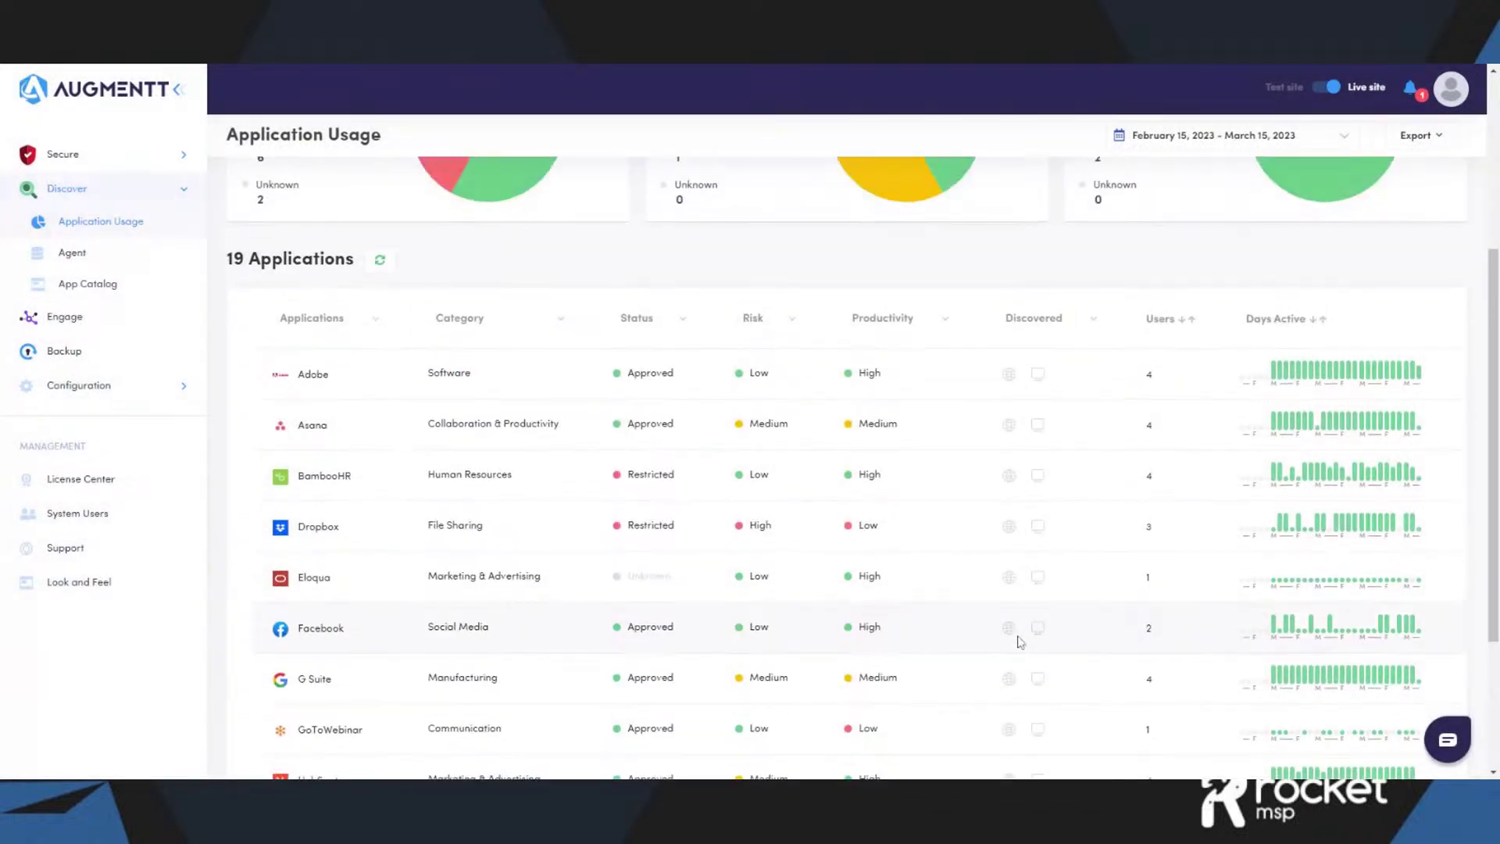
- Sort ACME Marketing's applications by the Days Active column
left_click(1312, 320)
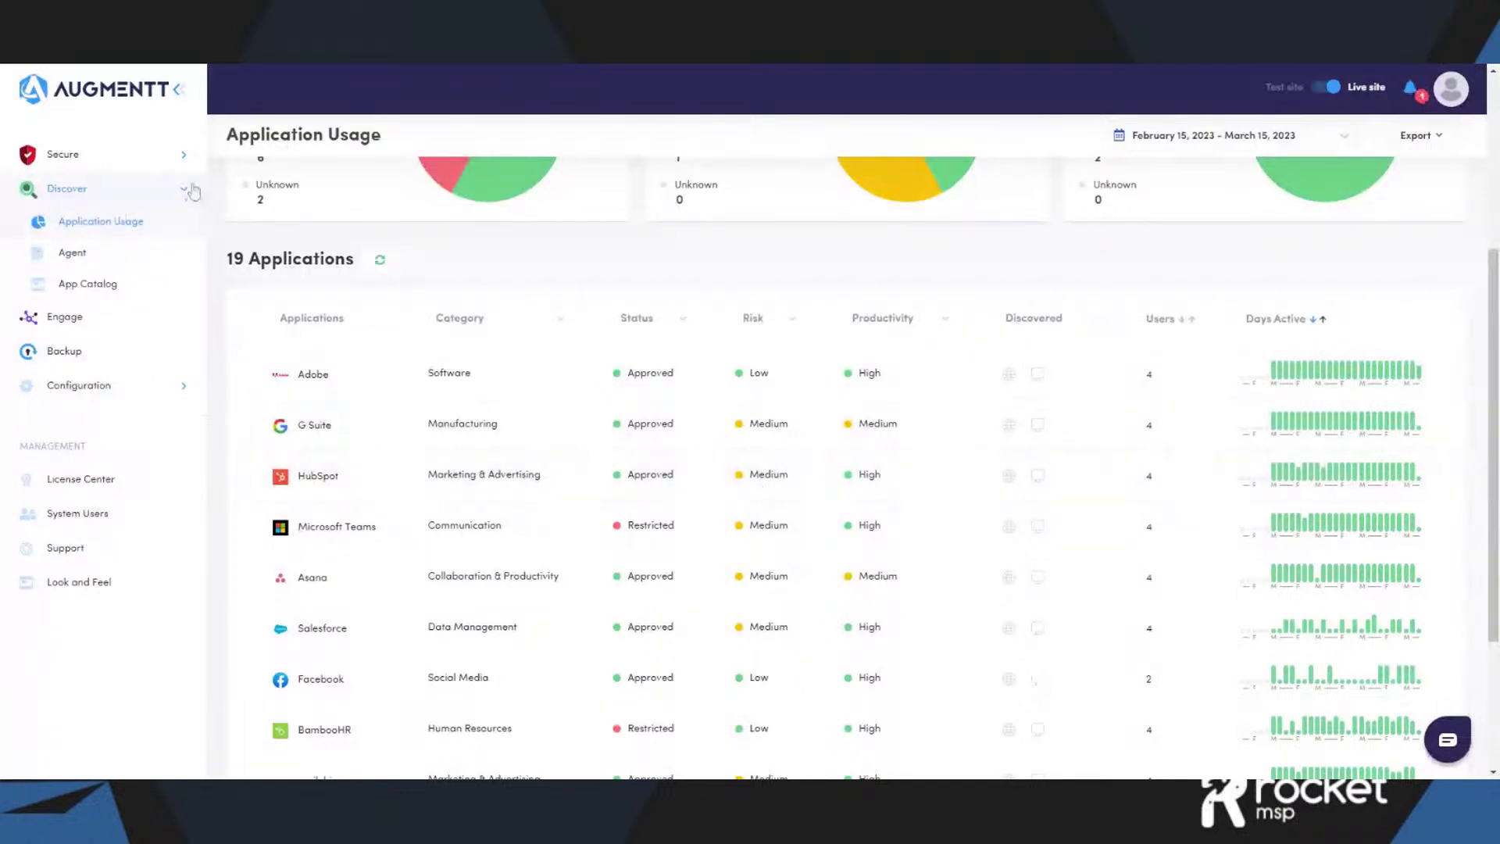
scroll(193, 191, "up", 4)
- Open the Engage employee page and switch the company to ACME Legal
left_click(188, 189)
left_click(78, 235)
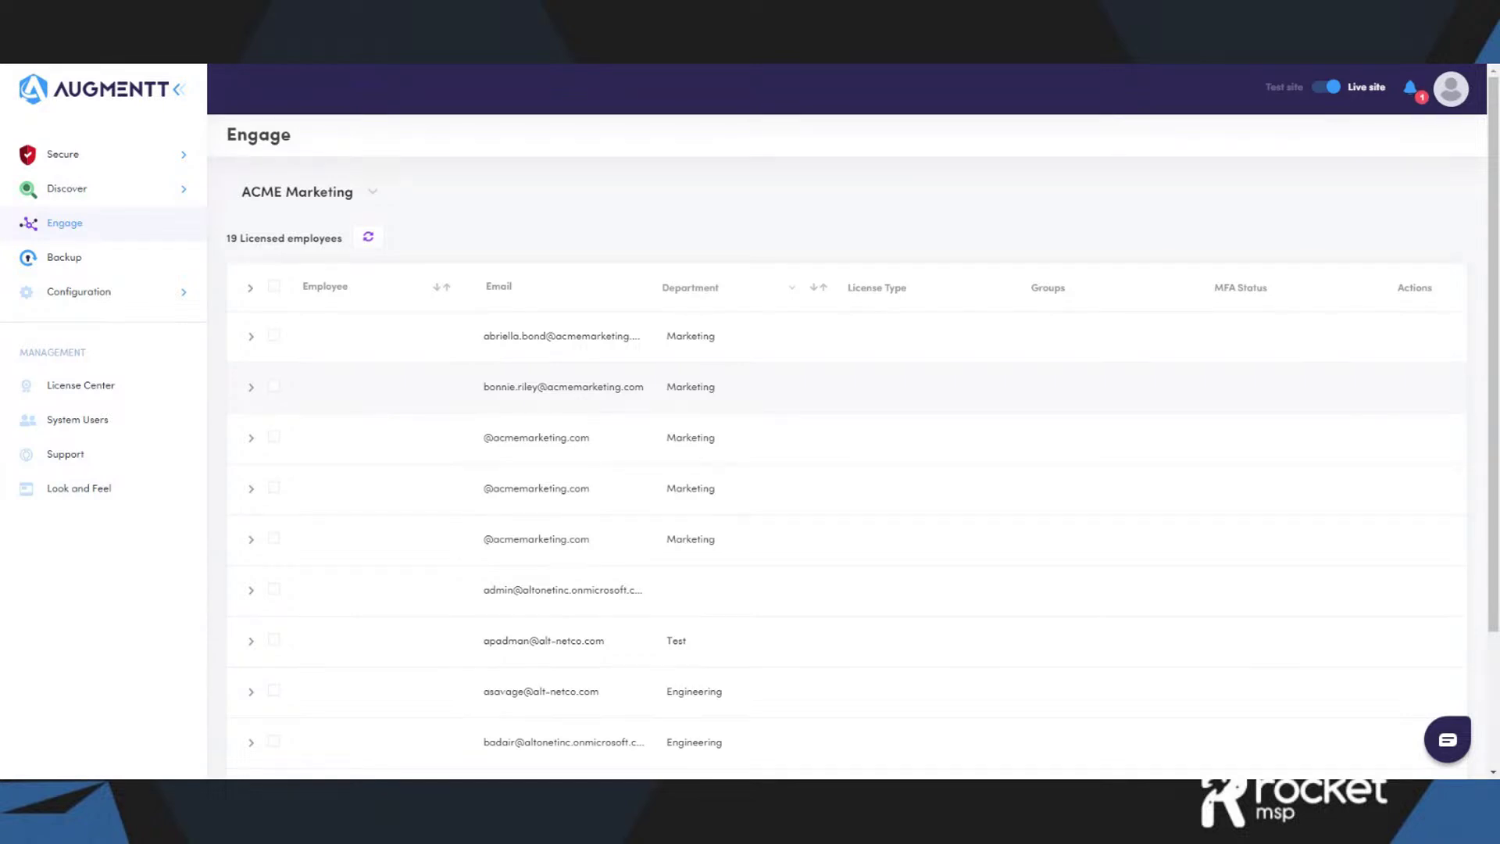
scroll(513, 295, "down", 1)
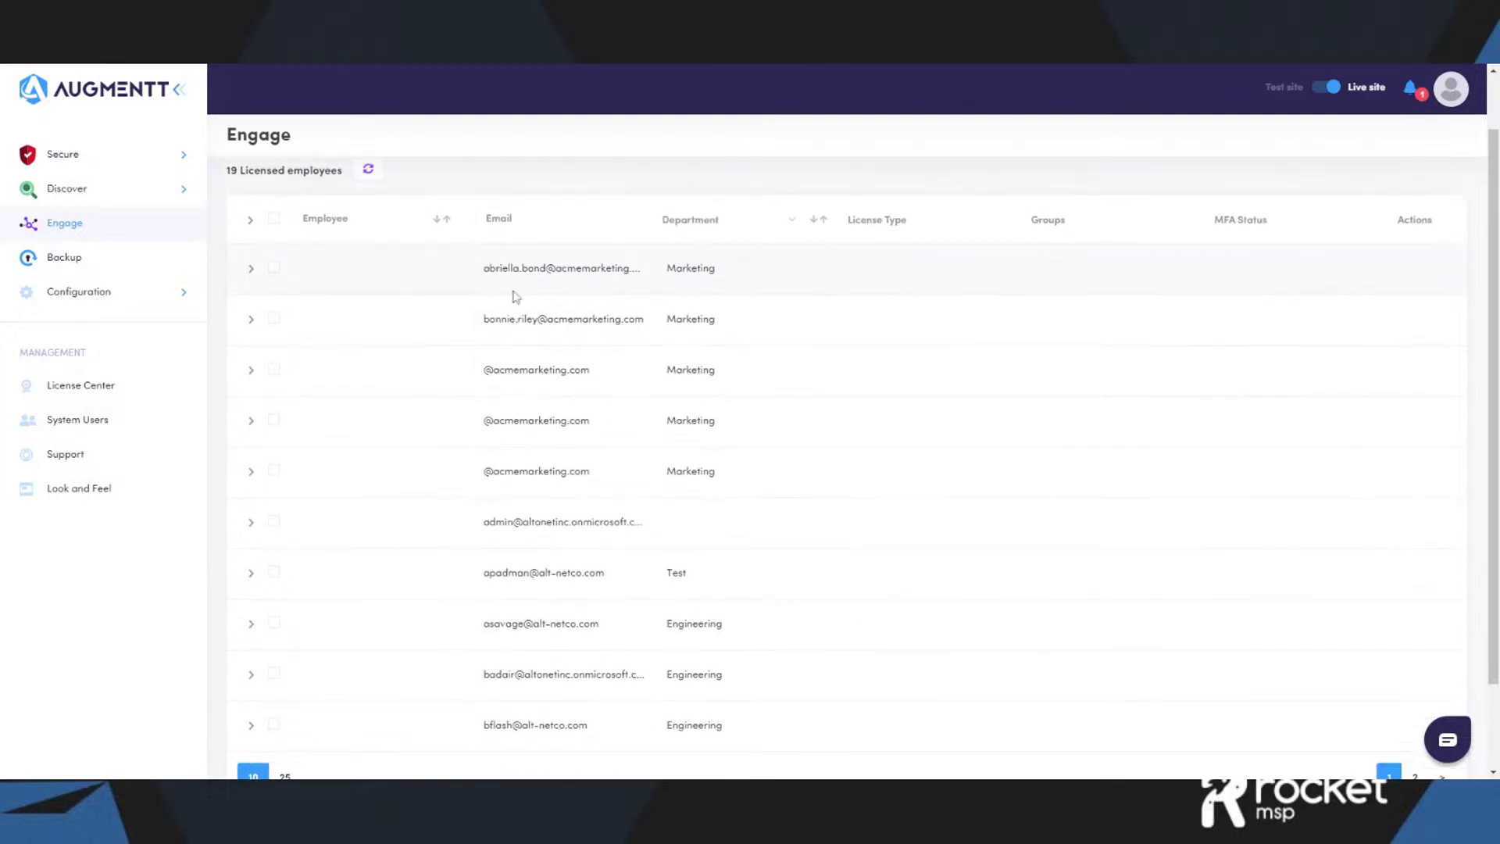
scroll(485, 274, "up", 1)
left_click(370, 194)
left_click(306, 257)
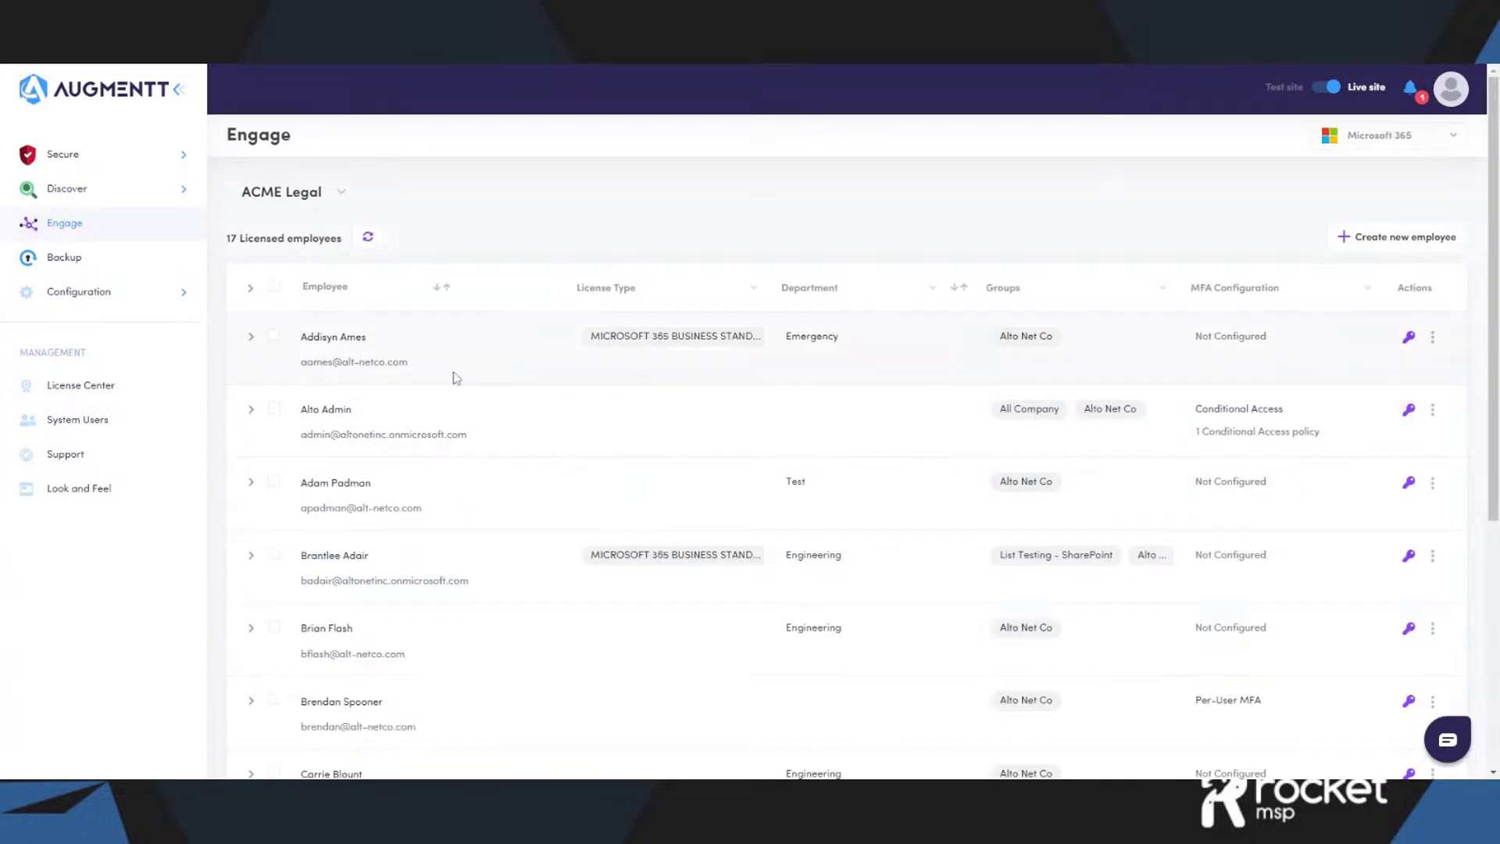
- Tick one ACME Legal employee's checkbox for bulk actions
scroll(383, 563, "down", 5)
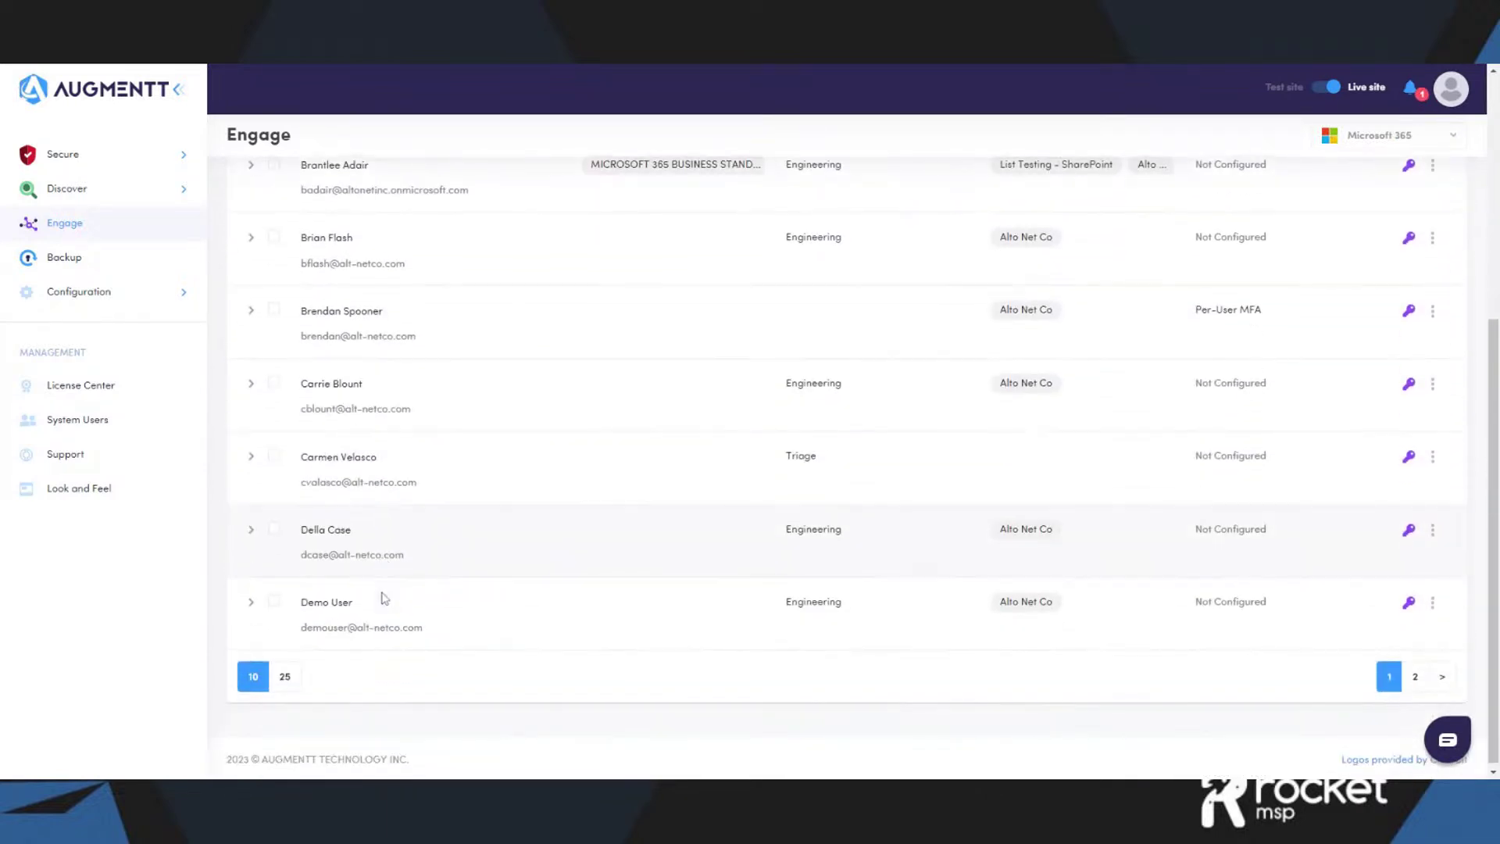
scroll(383, 598, "up", 5)
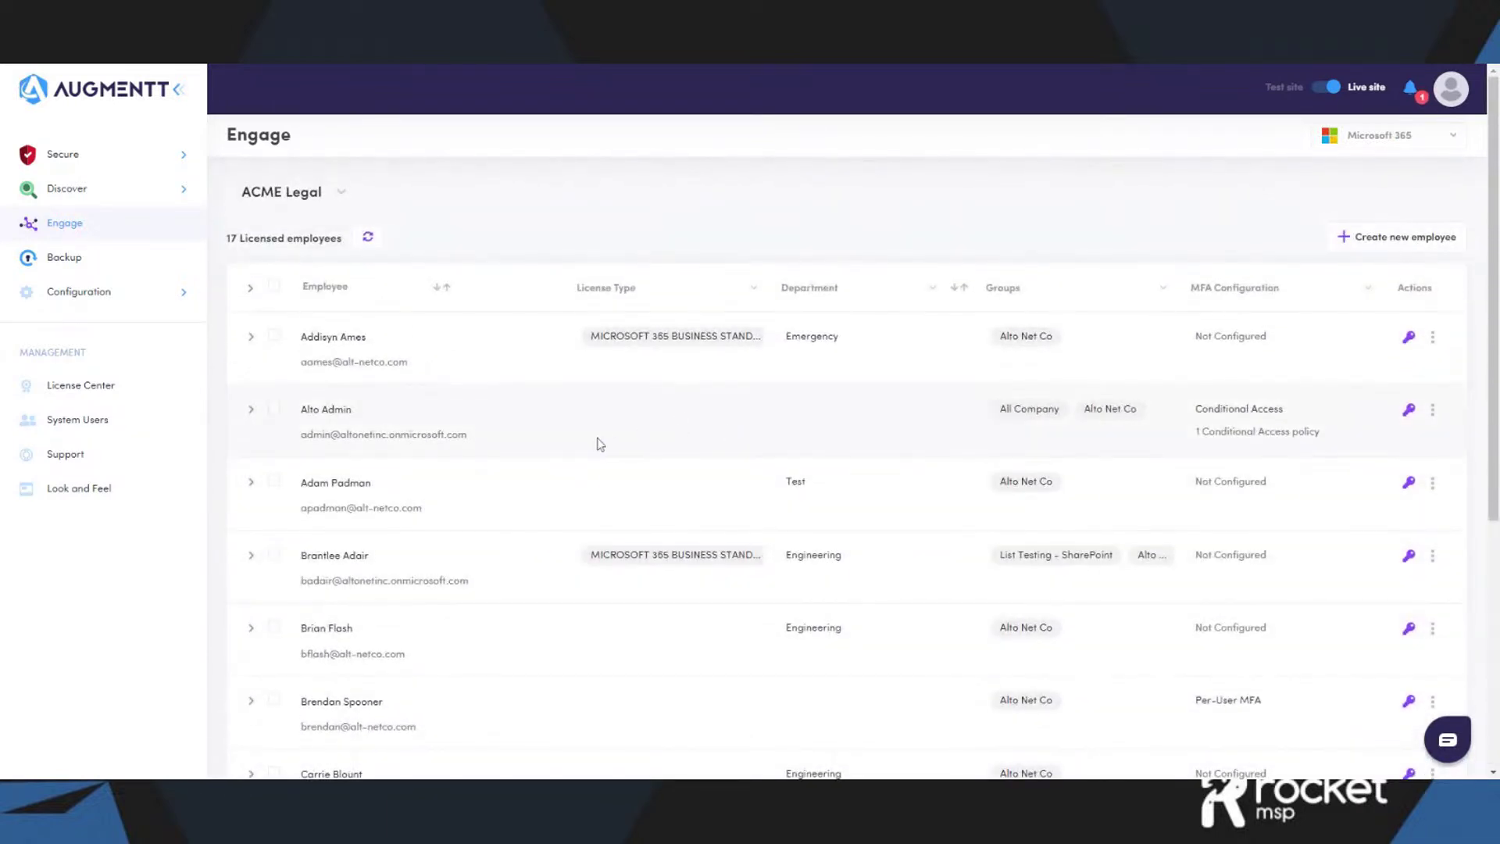
scroll(602, 440, "down", 1)
left_click(273, 550)
scroll(445, 539, "up", 1)
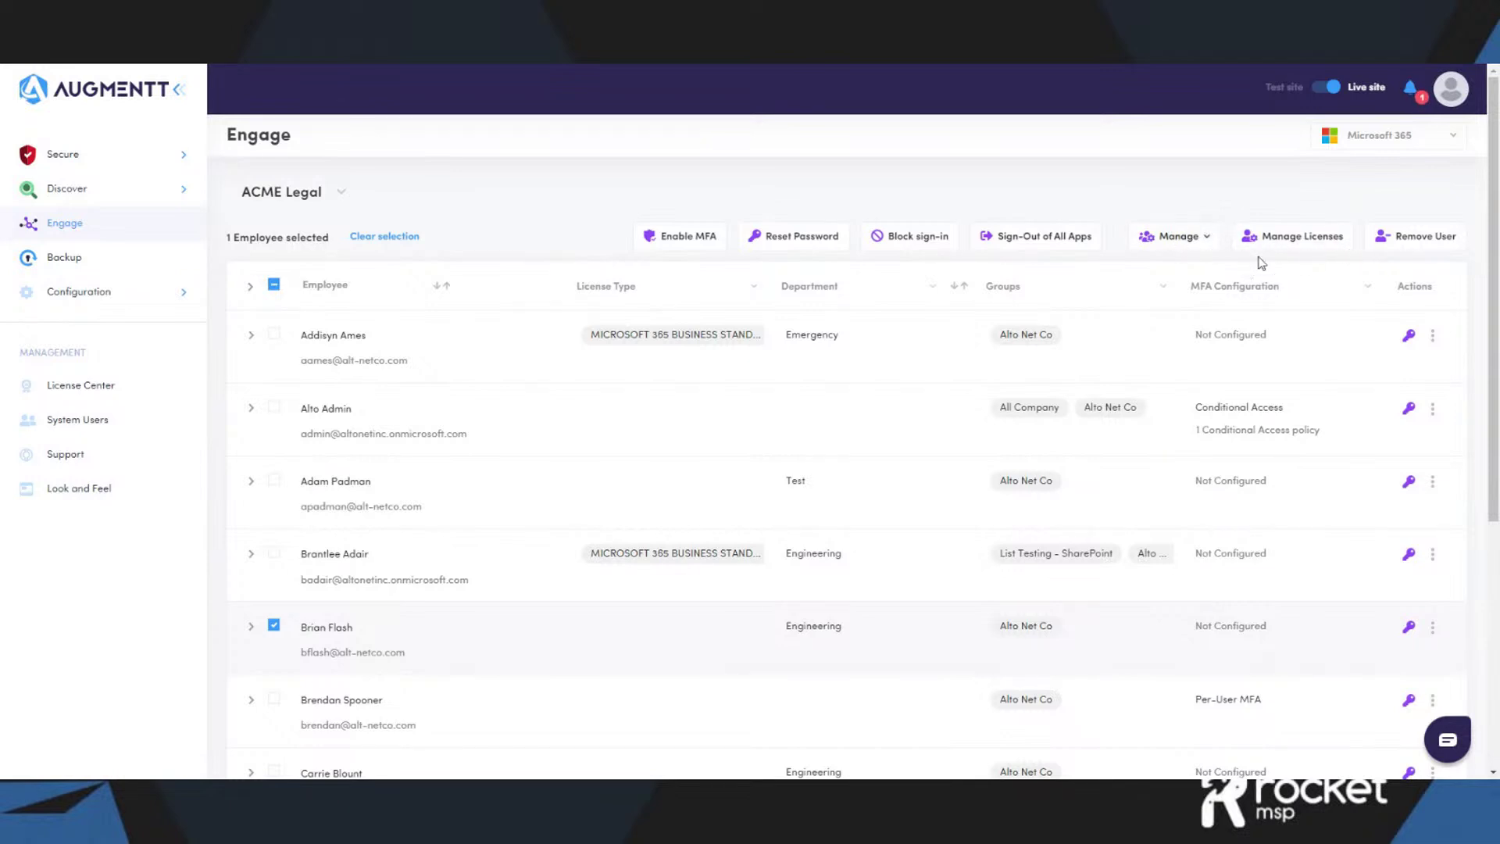
- Launch Remove User for the selected ACME Legal employee
left_click(1418, 247)
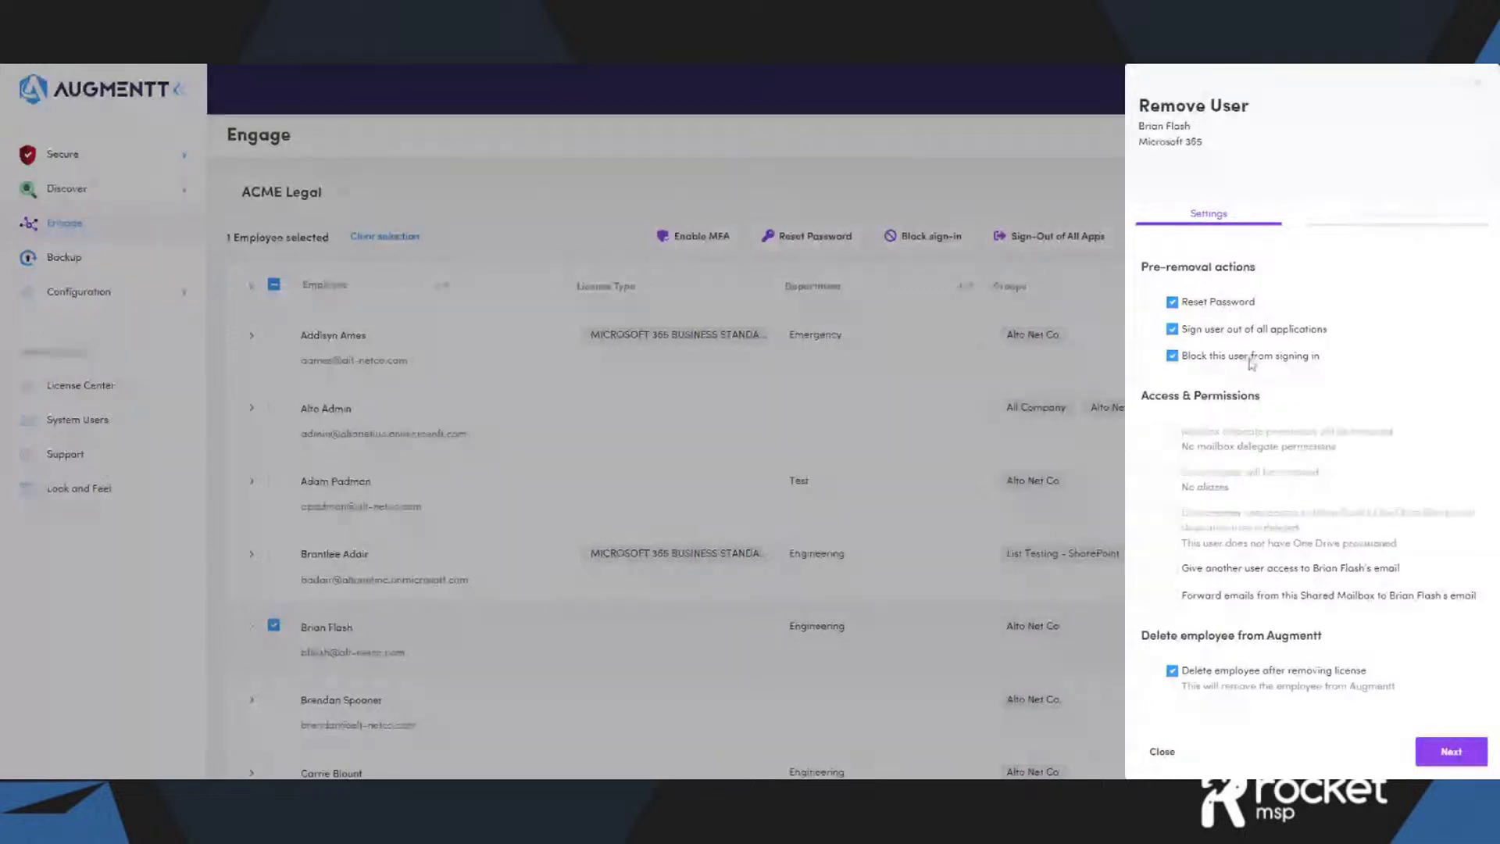
- Grant a colleague access to the departing employee's mailbox
left_click(1173, 570)
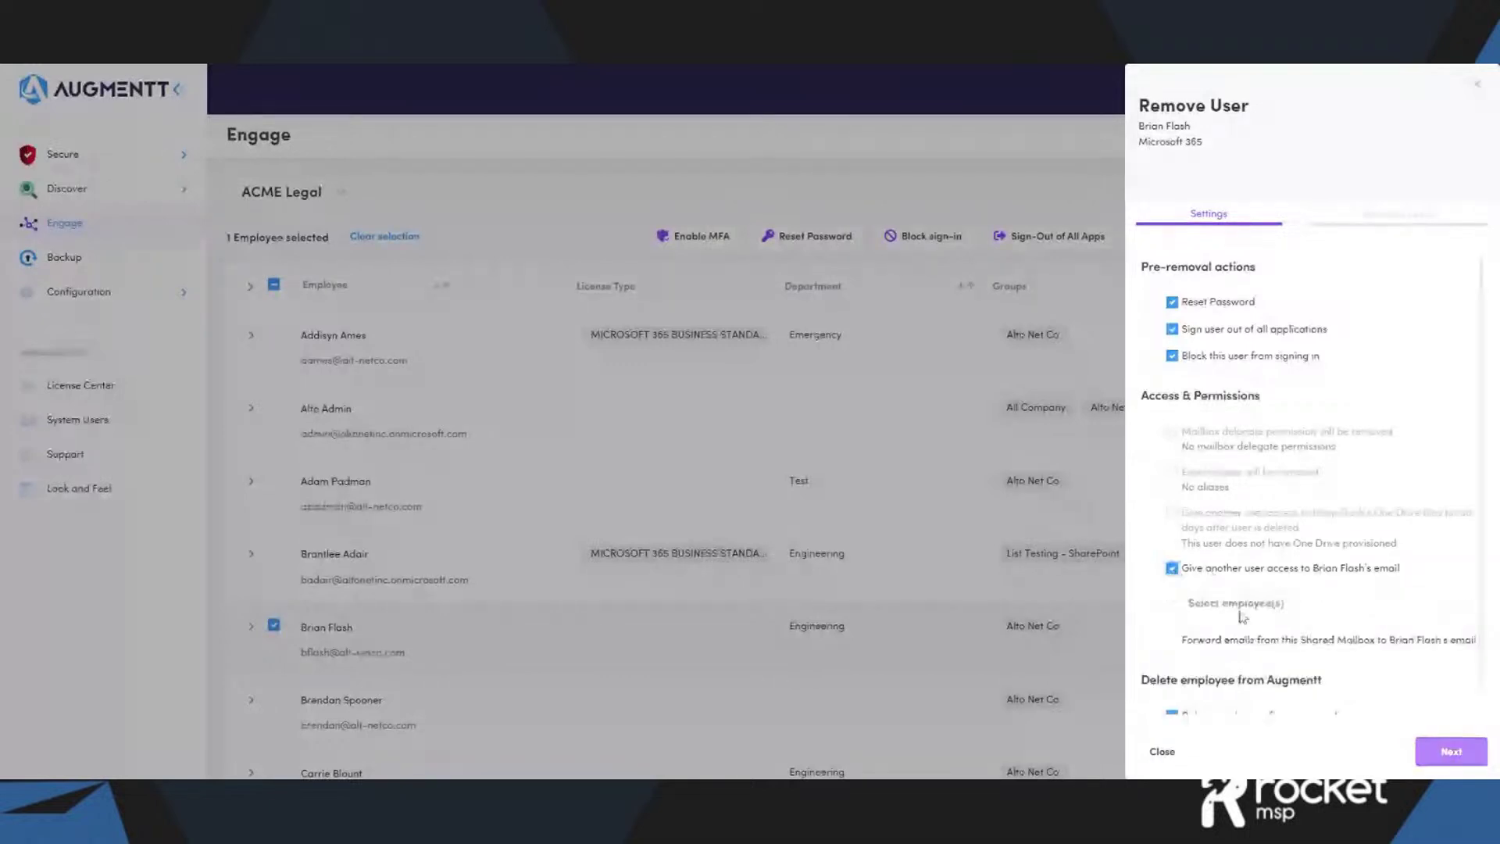
left_click(1236, 603)
left_click(1208, 666)
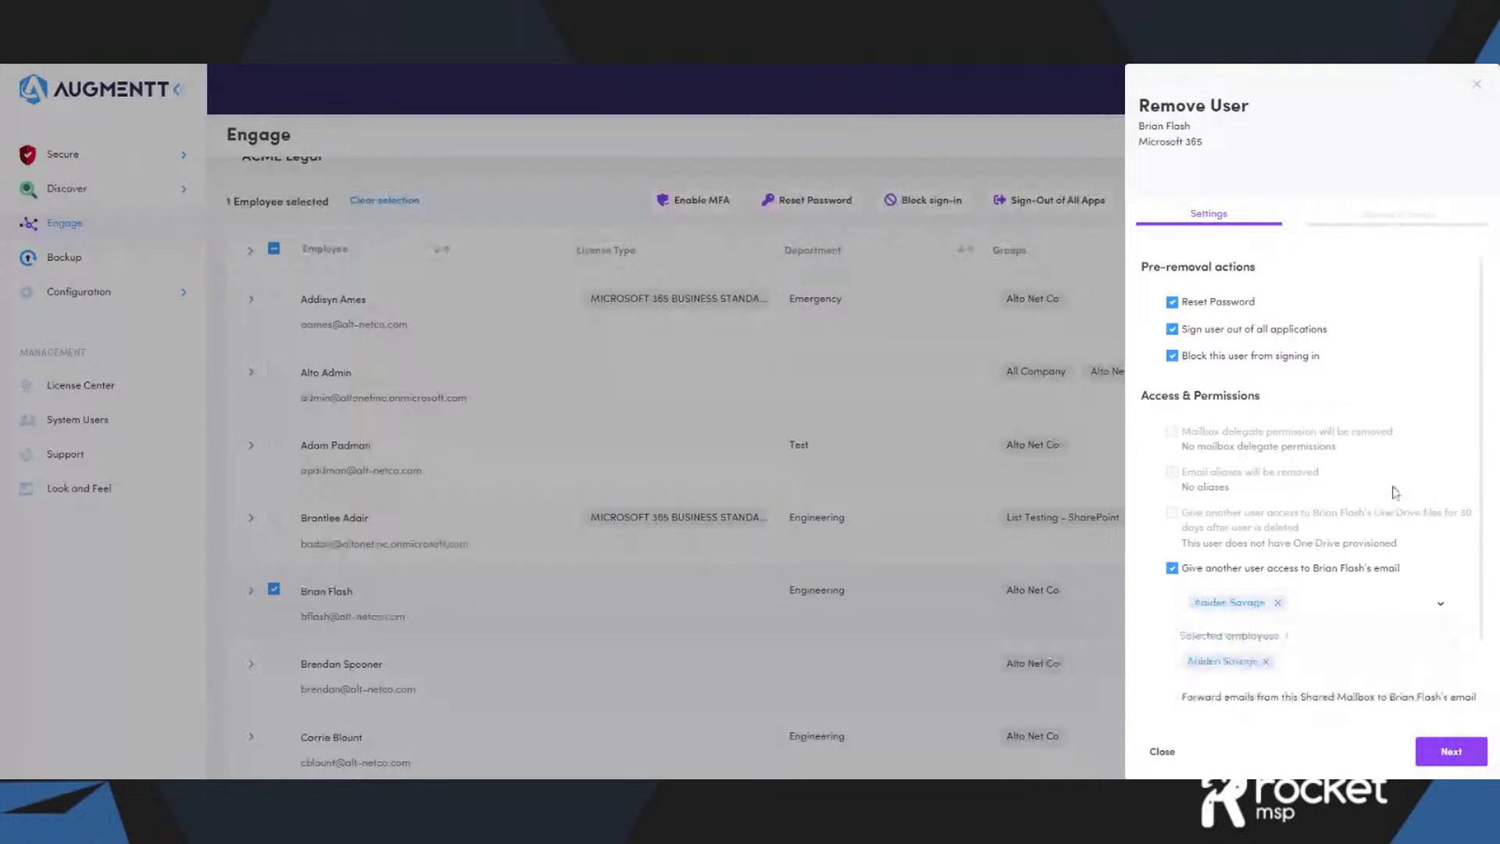
scroll(1396, 491, "down", 1)
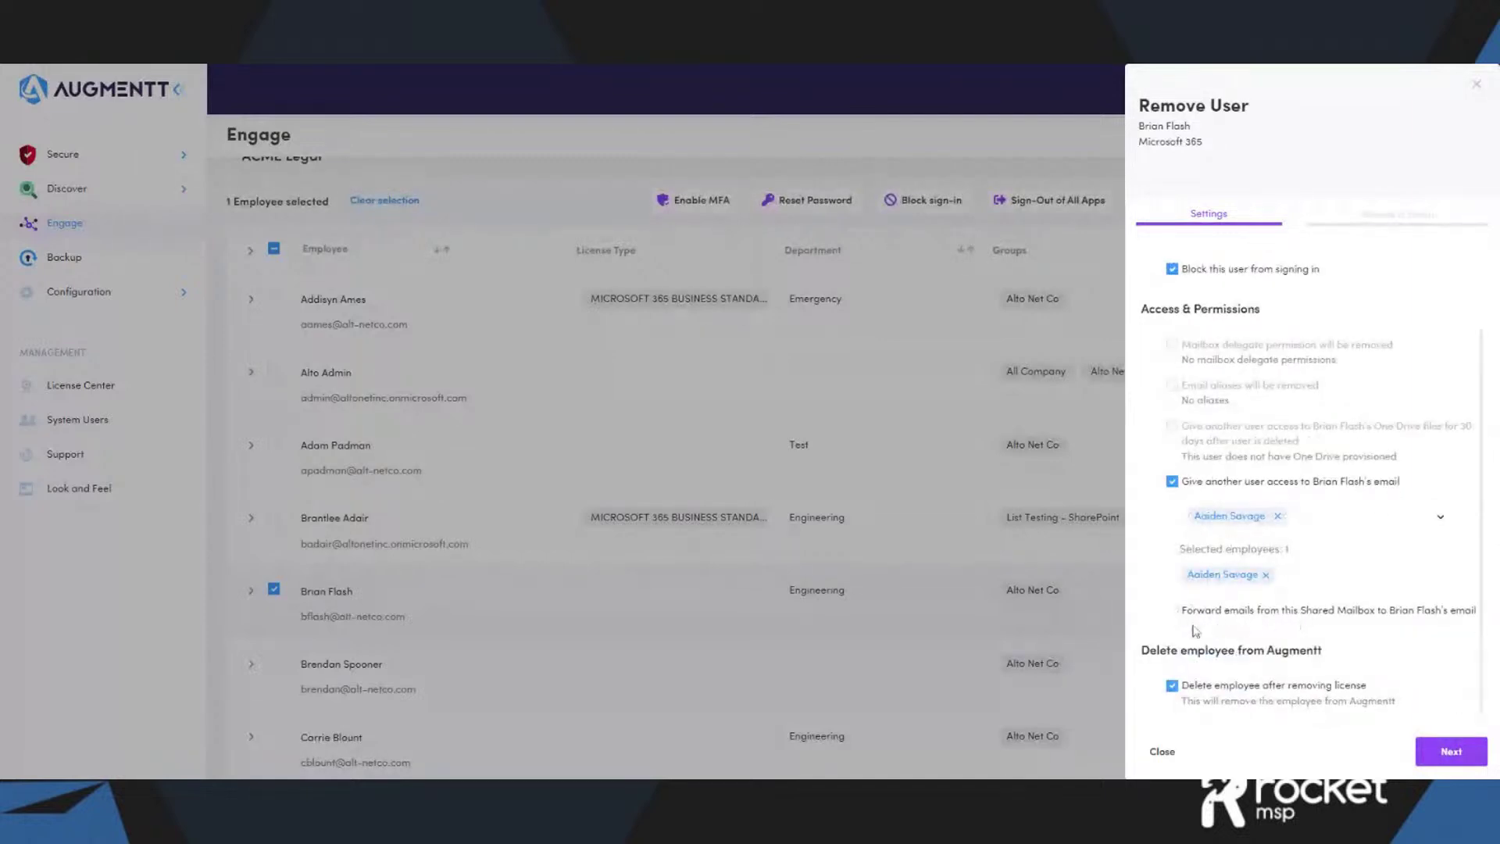
- Turn on email forwarding from the departing employee to a chosen colleague
left_click(1172, 610)
left_click(1310, 649)
scroll(1329, 694, "down", 3)
left_click(1327, 688)
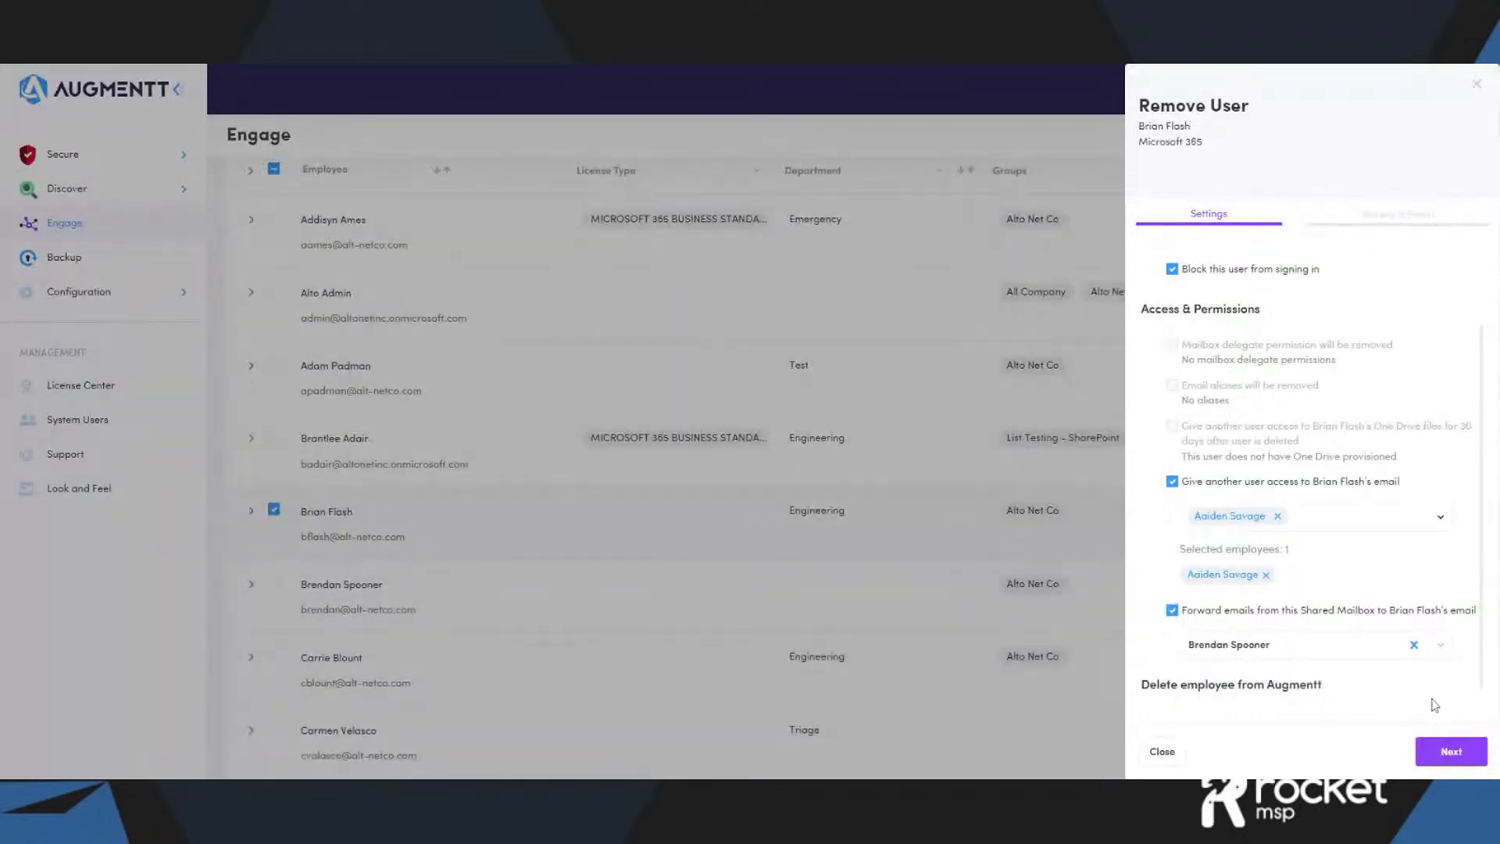
- Review and confirm the user removal, then expand Secure in the sidebar
left_click(1444, 751)
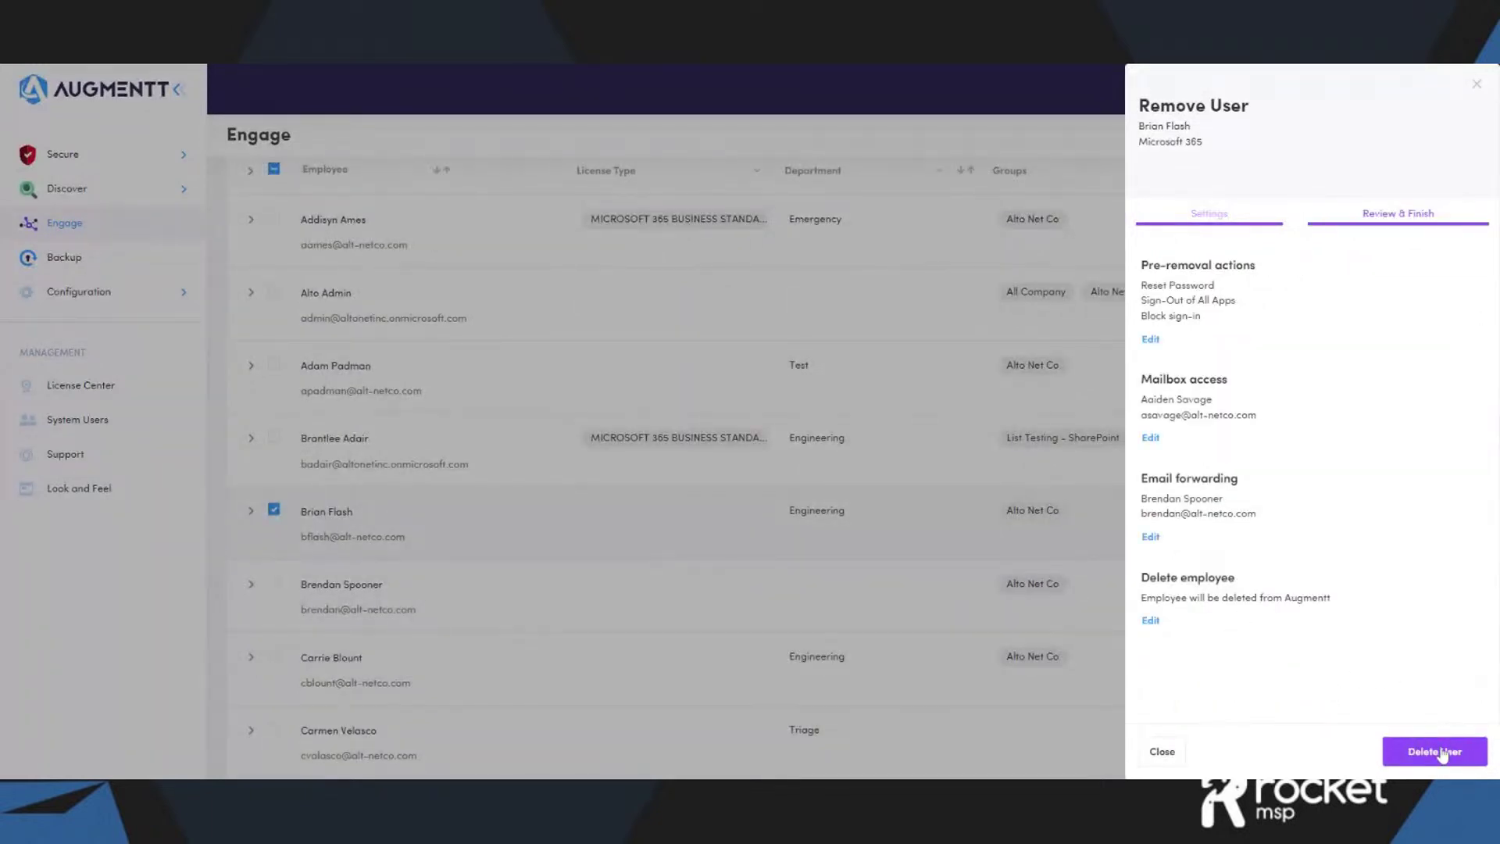
left_click(1163, 751)
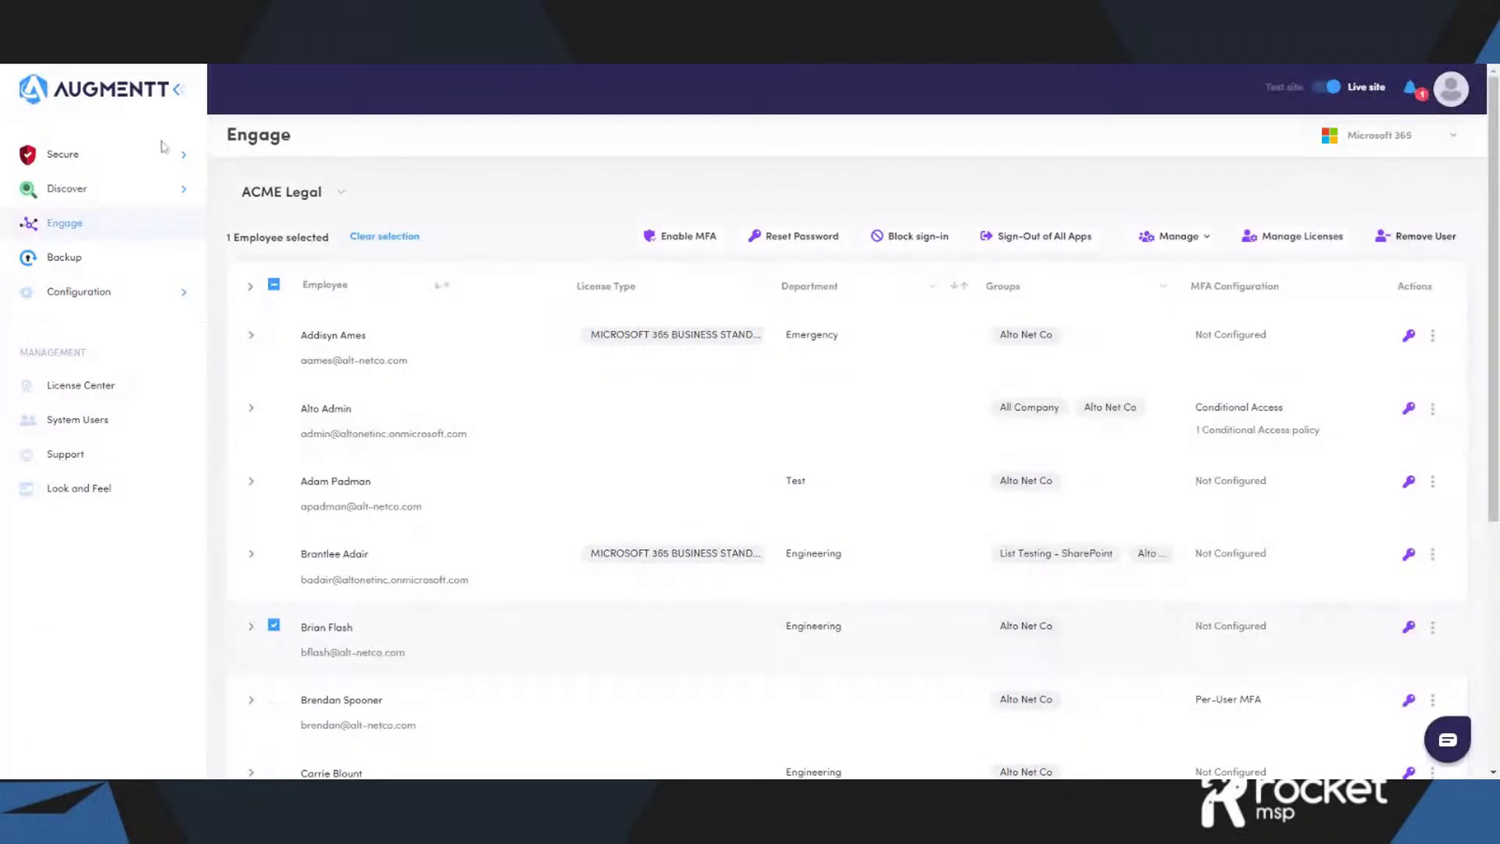
left_click(149, 170)
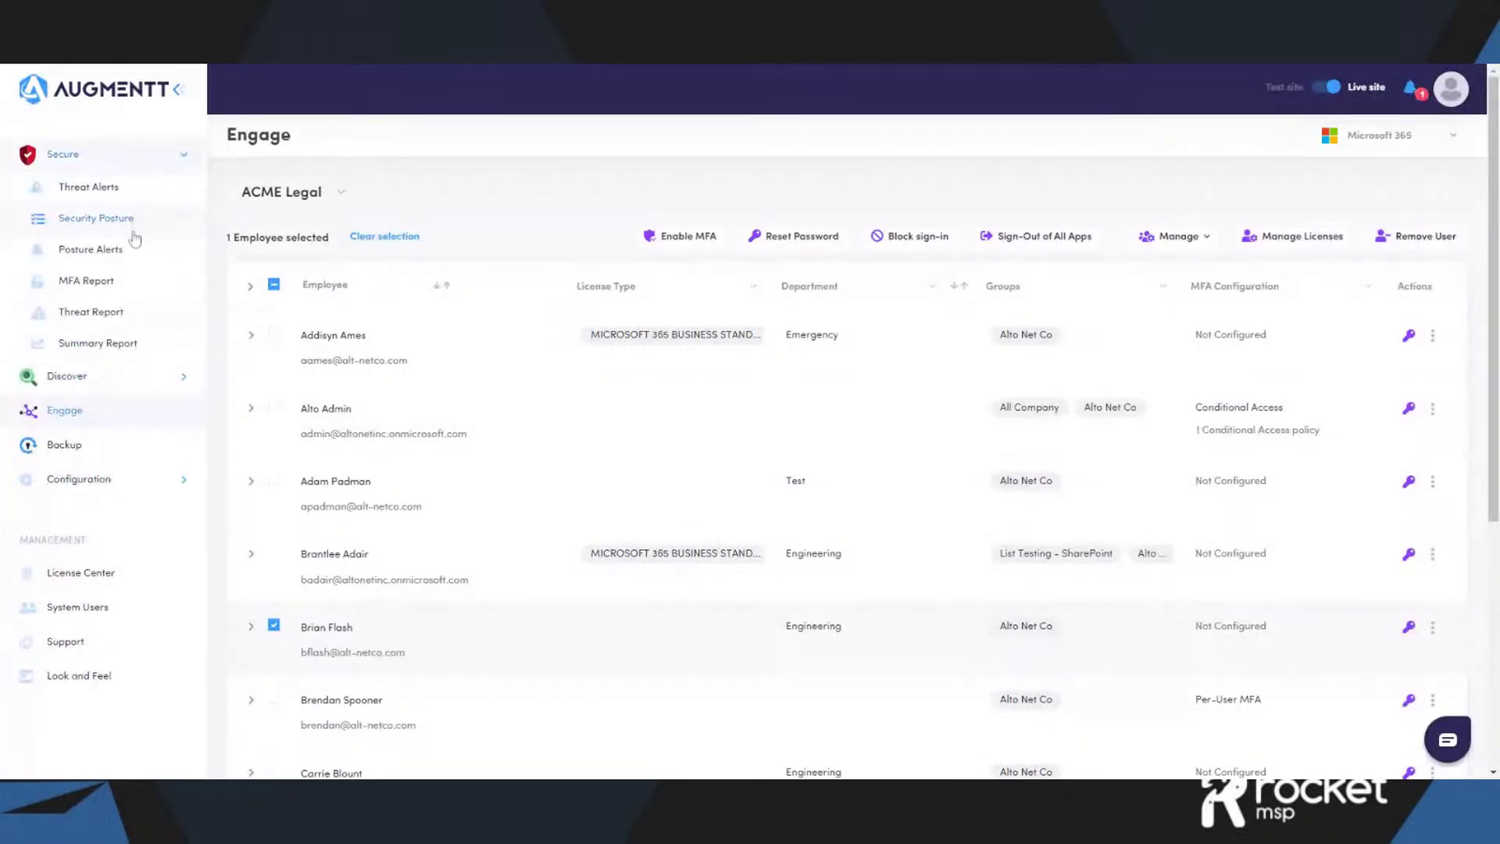
- Open ACME Legal's Security Posture (8/21 recommendations), then collapse Secure and open Configuration > Integrations
left_click(125, 221)
left_click(145, 482)
scroll(147, 486, "down", 1)
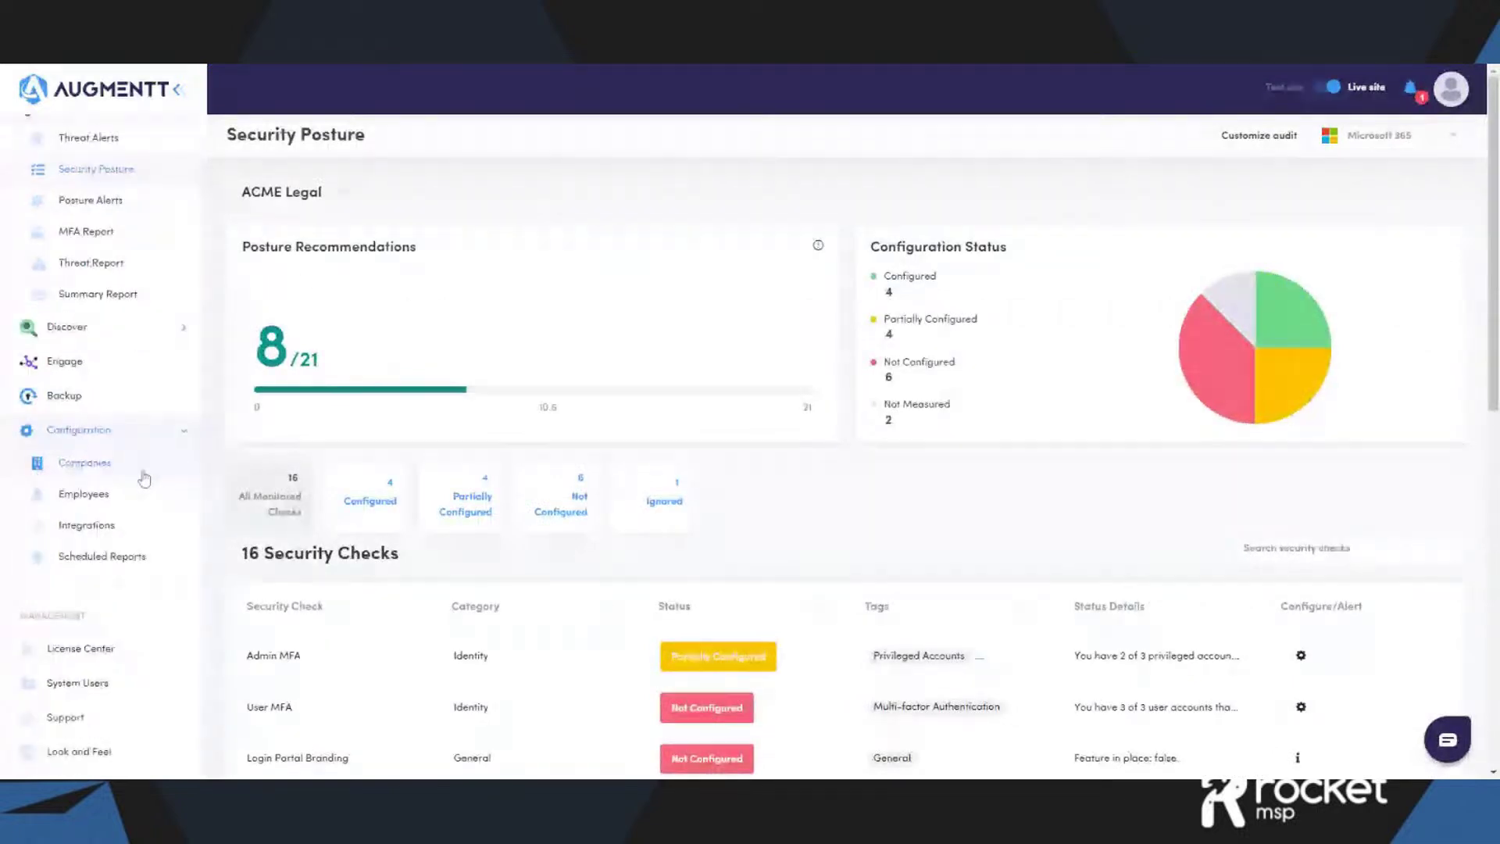
scroll(176, 218, "up", 1)
left_click(185, 157)
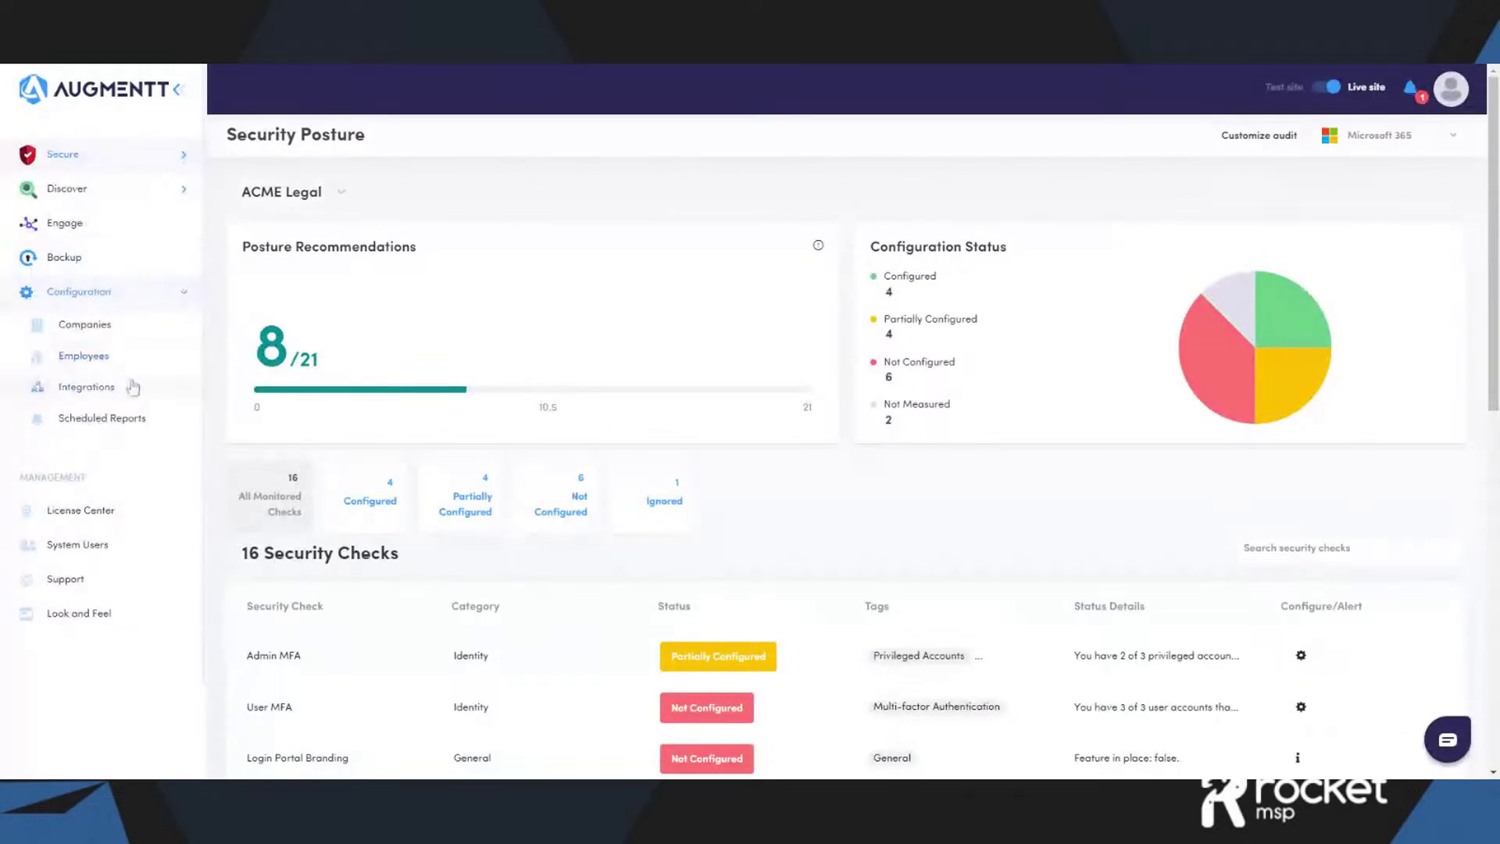
left_click(133, 387)
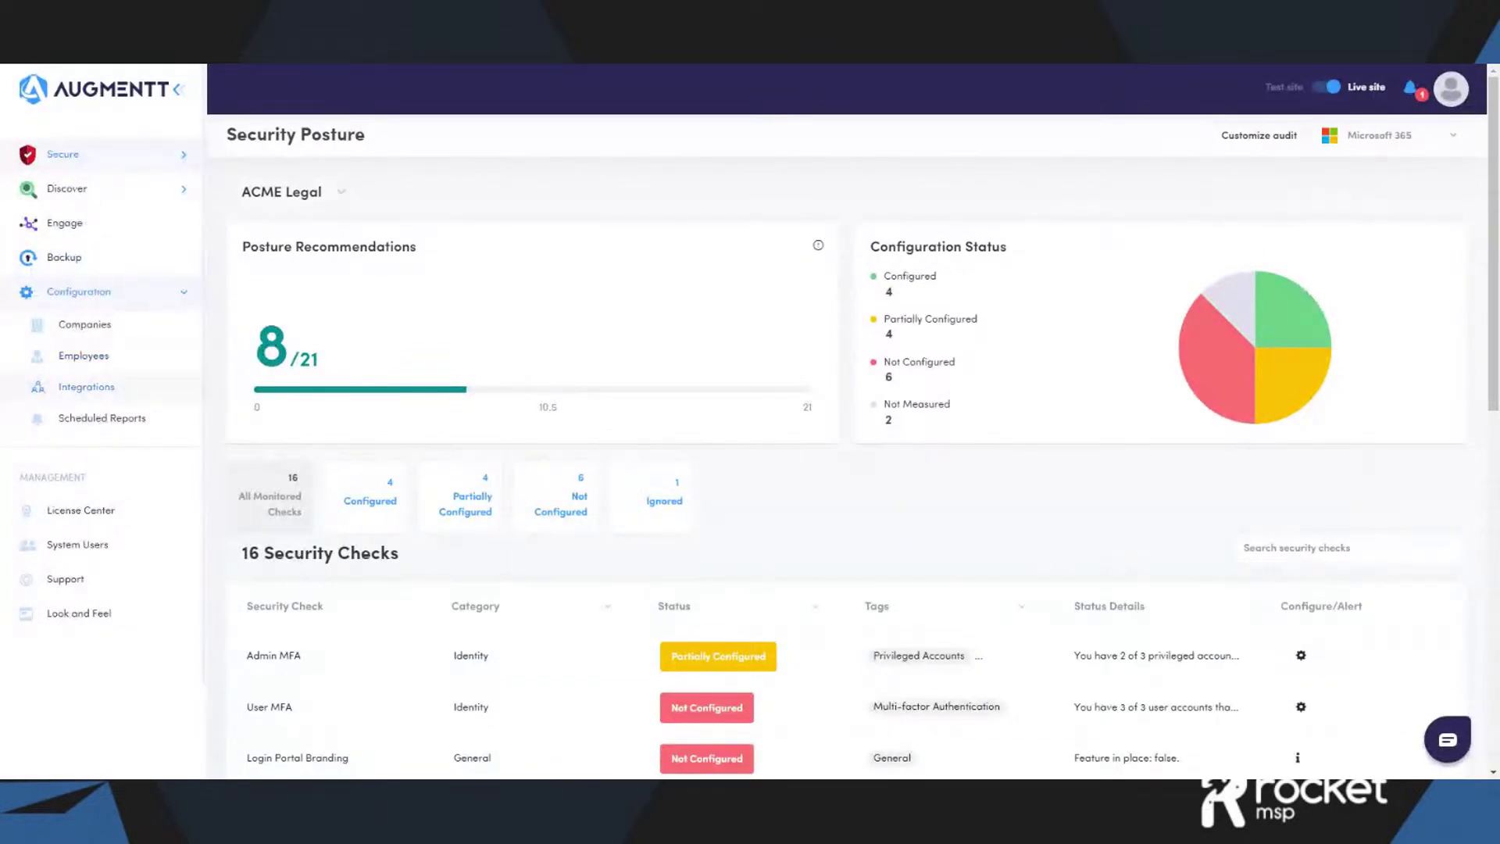